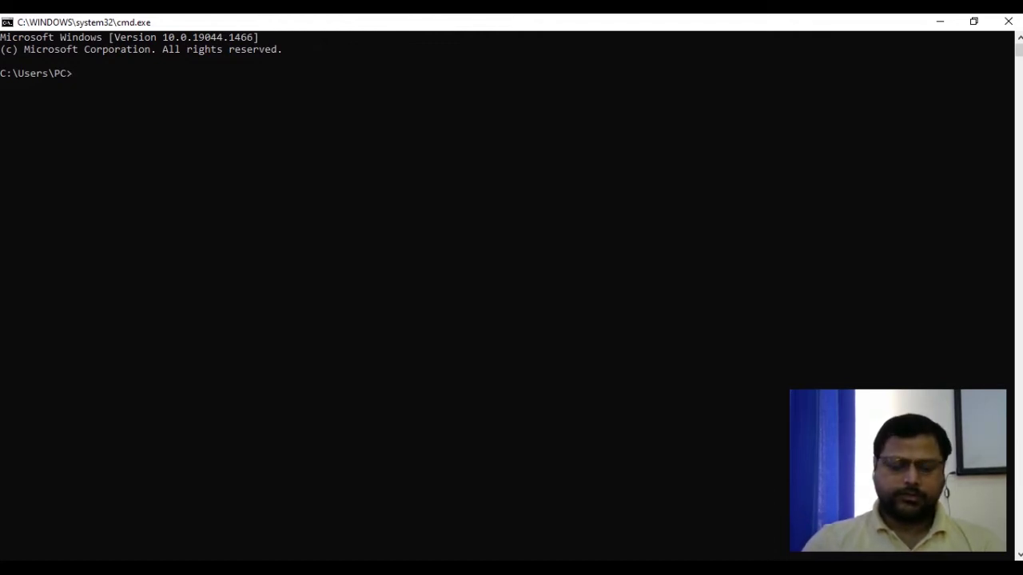
Ping 10.0.0.1 until it times out with 100% loss, then open Network Connections with ncpa.cpl.
text(ping )
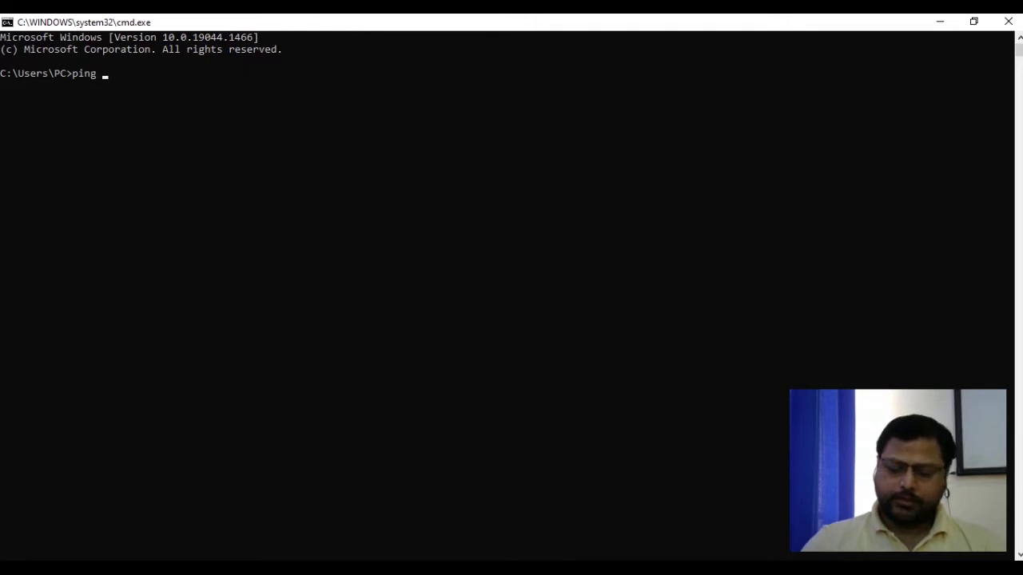
text(10.0.0.1)
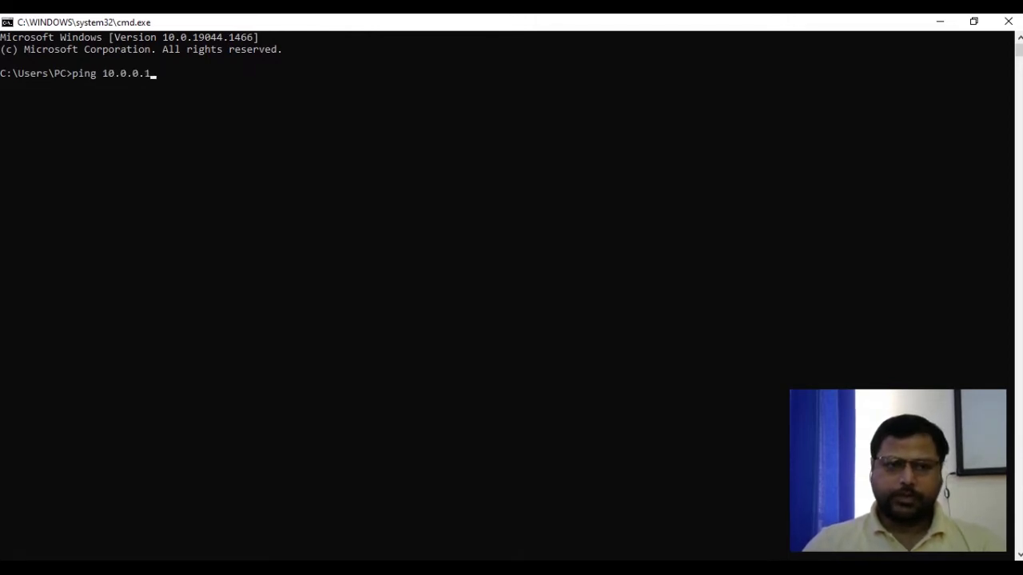
key(Return)
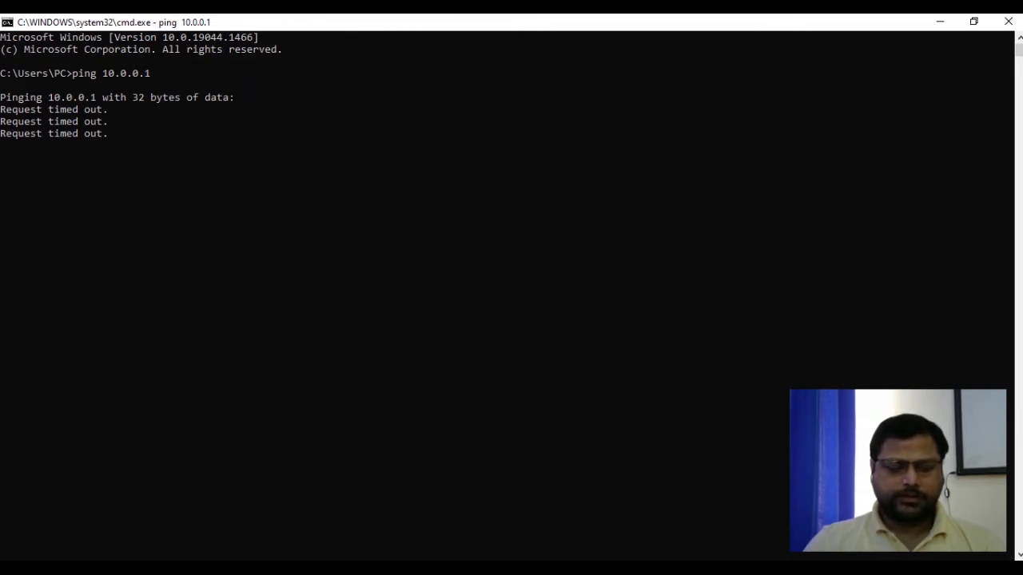
key(ctrl+c)
text(ncpa.cpl)
key(Return)
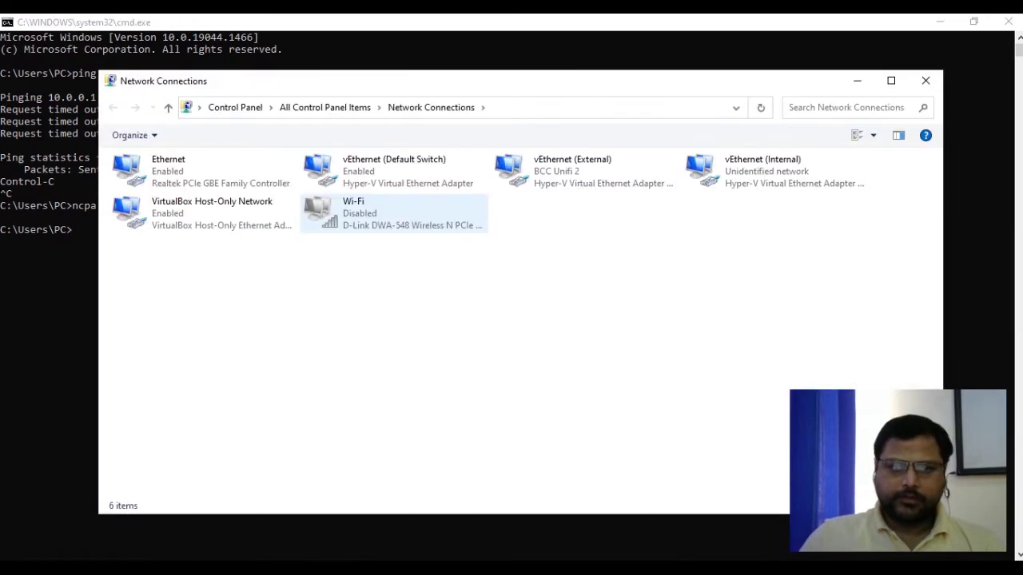
Give vEthernet (External) the static IPv4 address 10.0.0.70 with subnet mask 255.255.0.0.
double_click(572, 171)
click(425, 418)
click(506, 339)
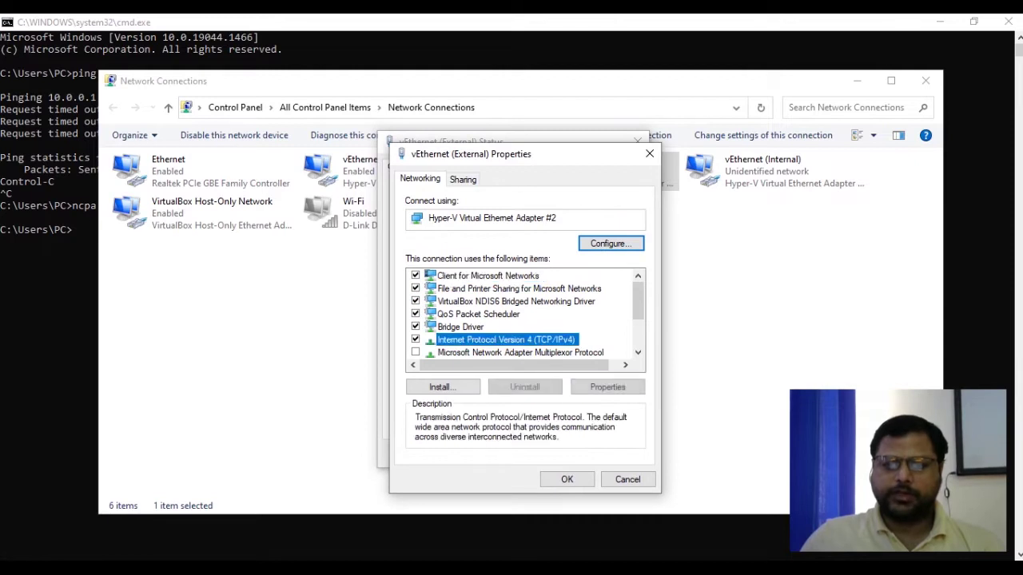
click(607, 387)
click(443, 320)
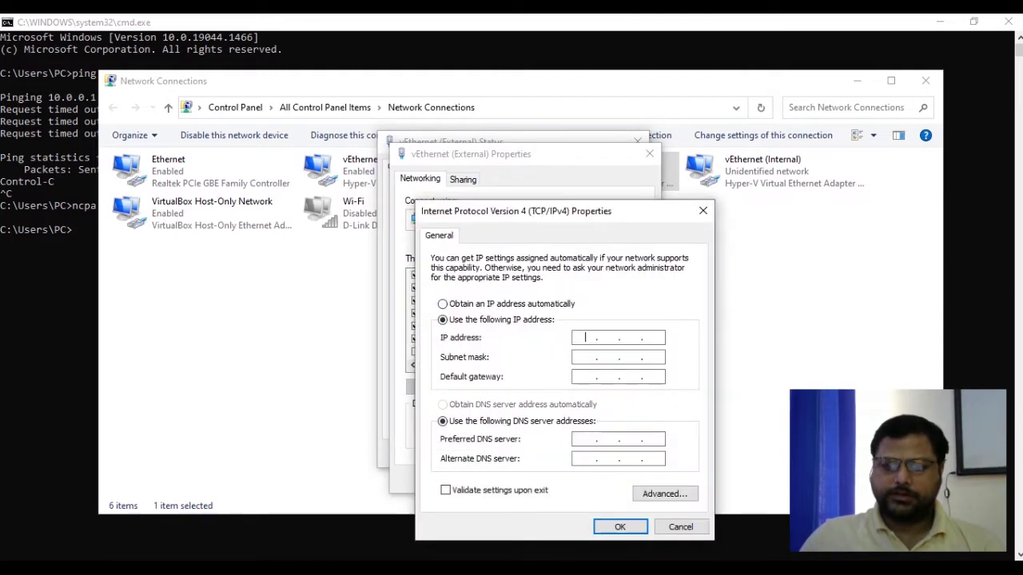
text(192)
key(BackSpace)
key(BackSpace)
key(BackSpace)
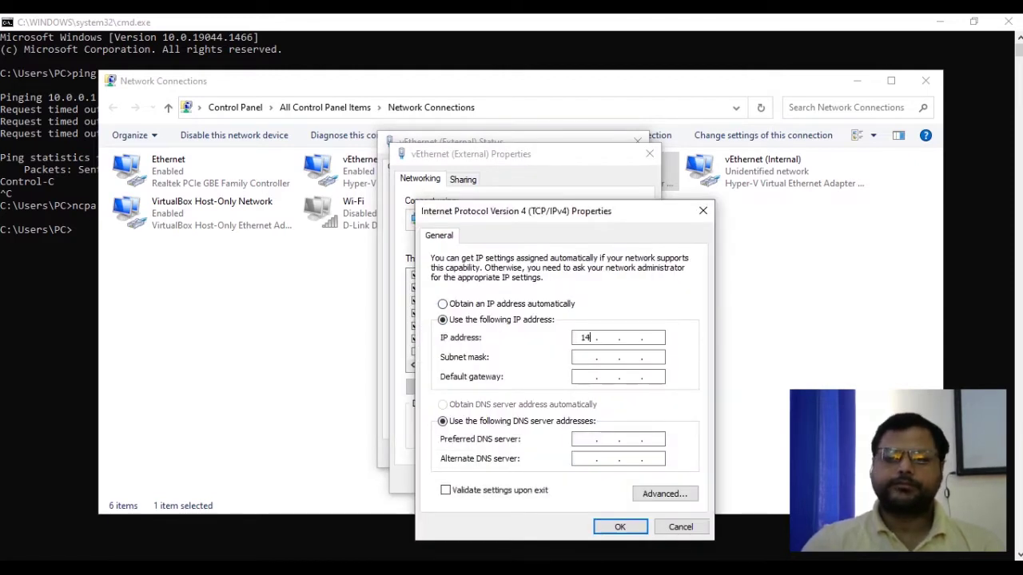
text(10.0.0.7)
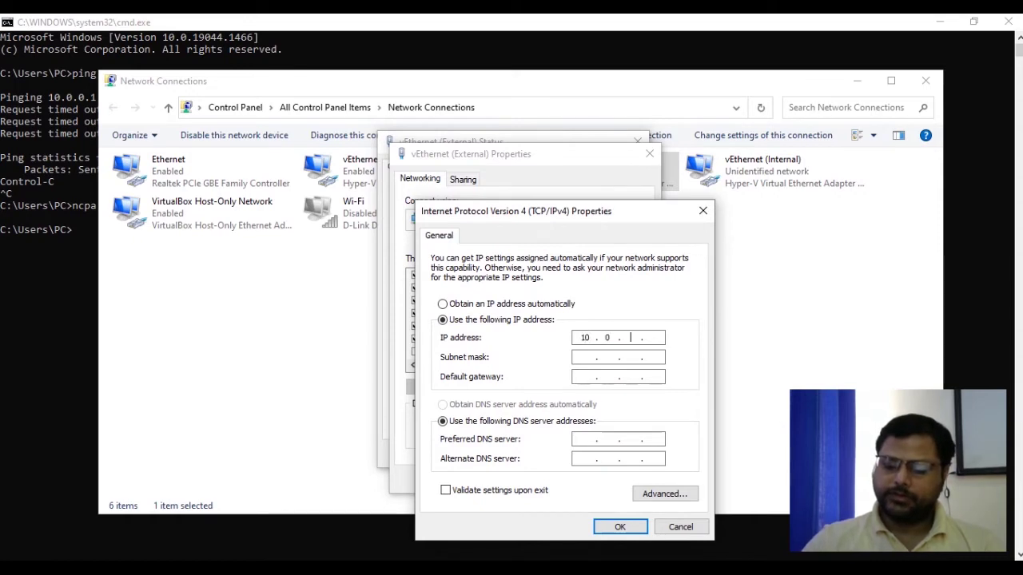
text(0)
key(Tab)
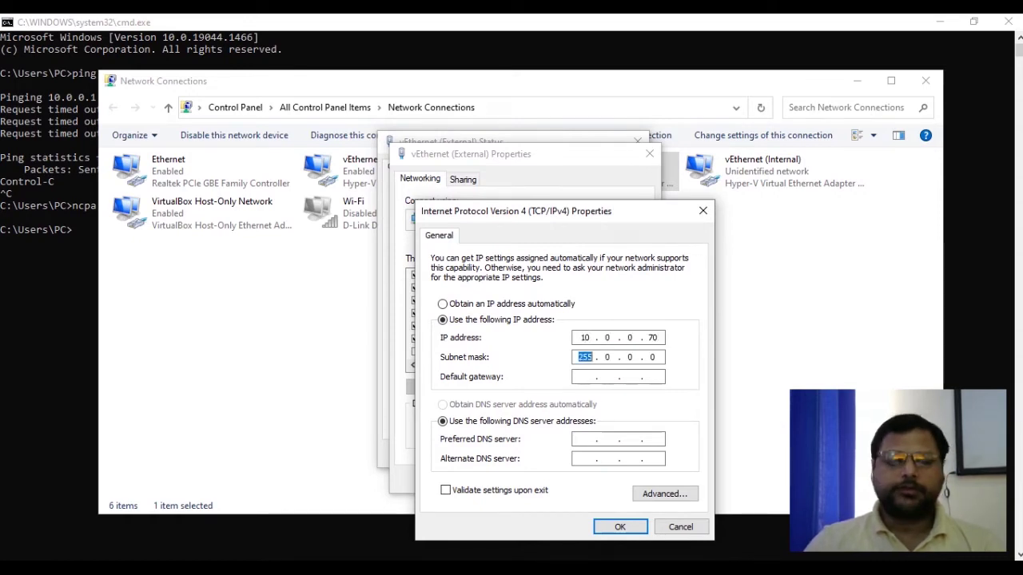
key(Right)
key(Right)
key(Delete)
text(255)
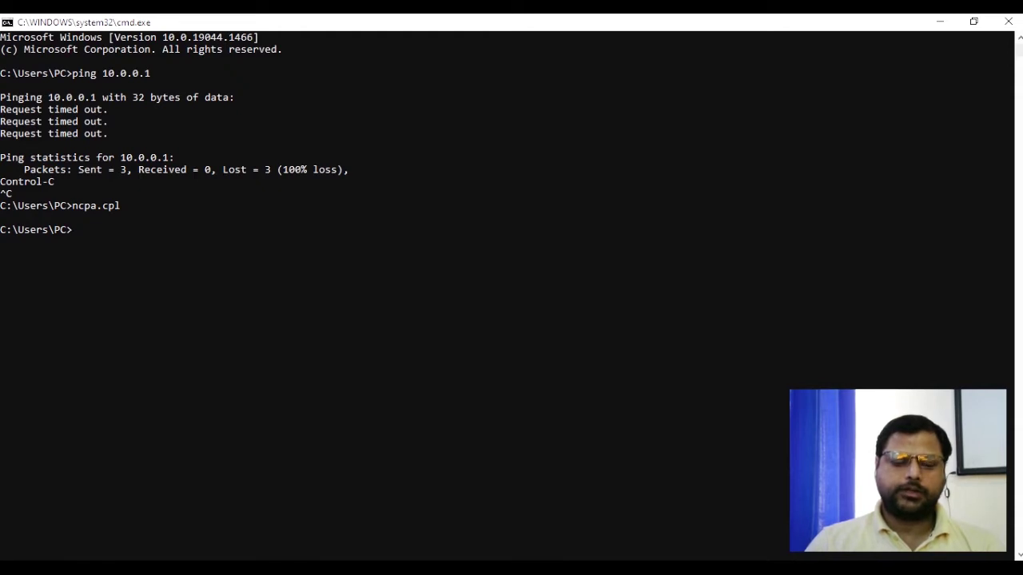
Ping 10.0.0.1 and 10.0.0.2, both now replying with 0% loss.
text(ping )
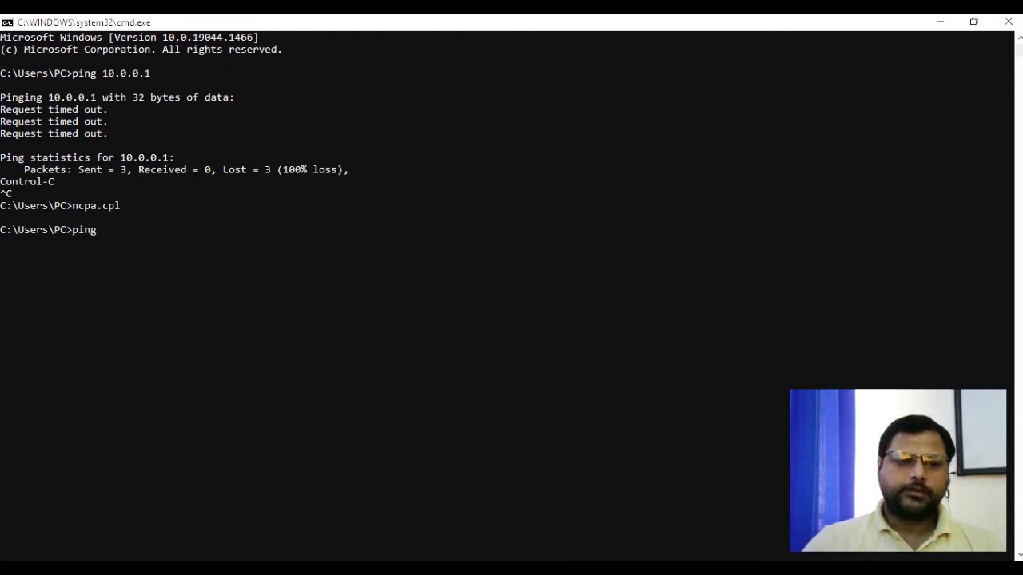
text(10.0.0.1)
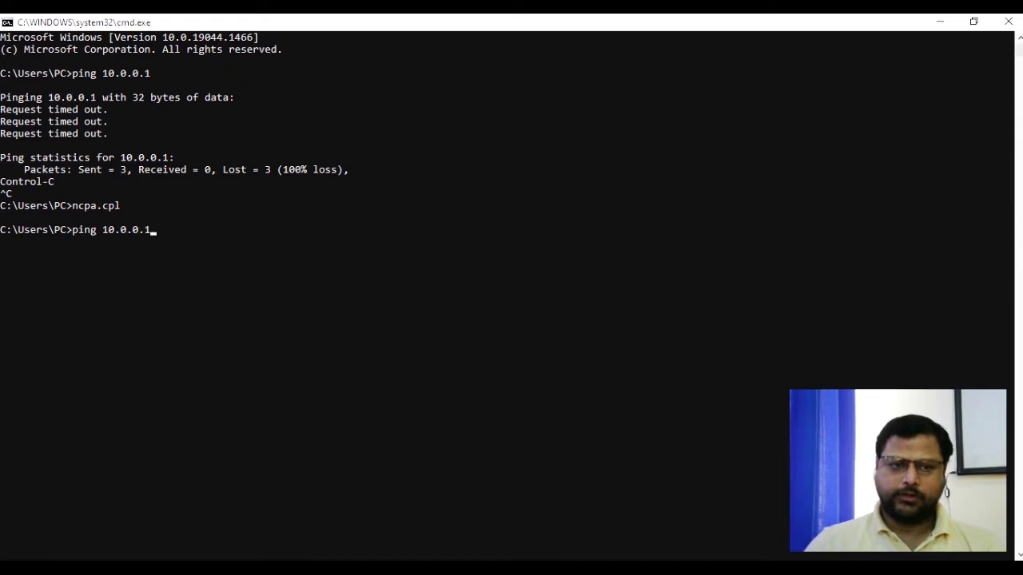
key(Return)
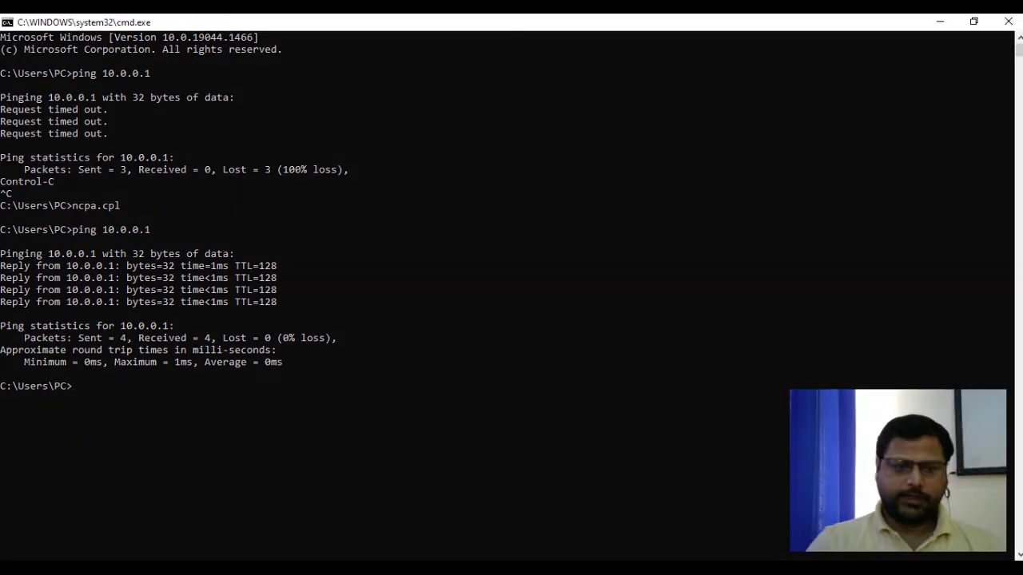
text(ping 10.0.0.2)
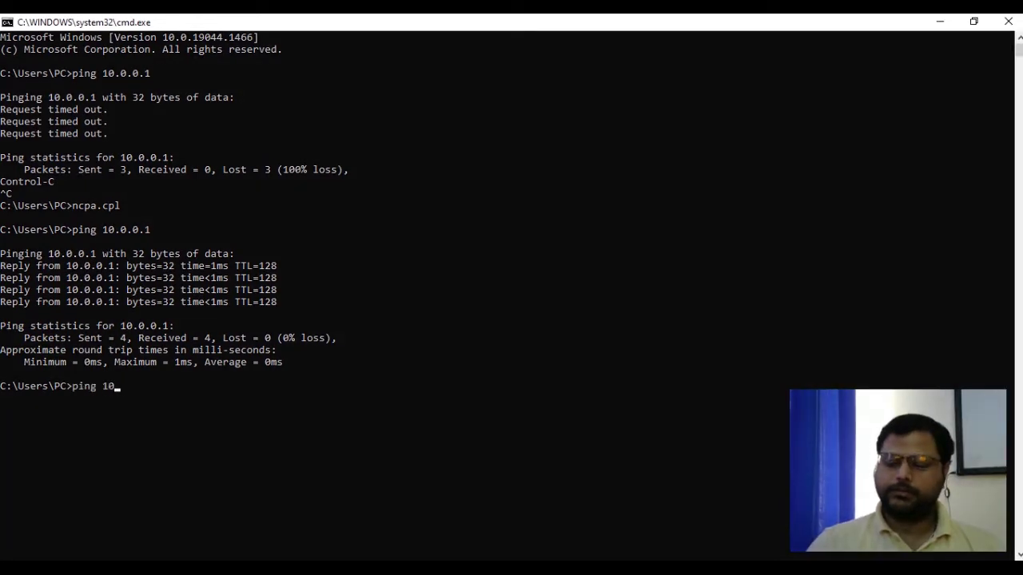
key(Return)
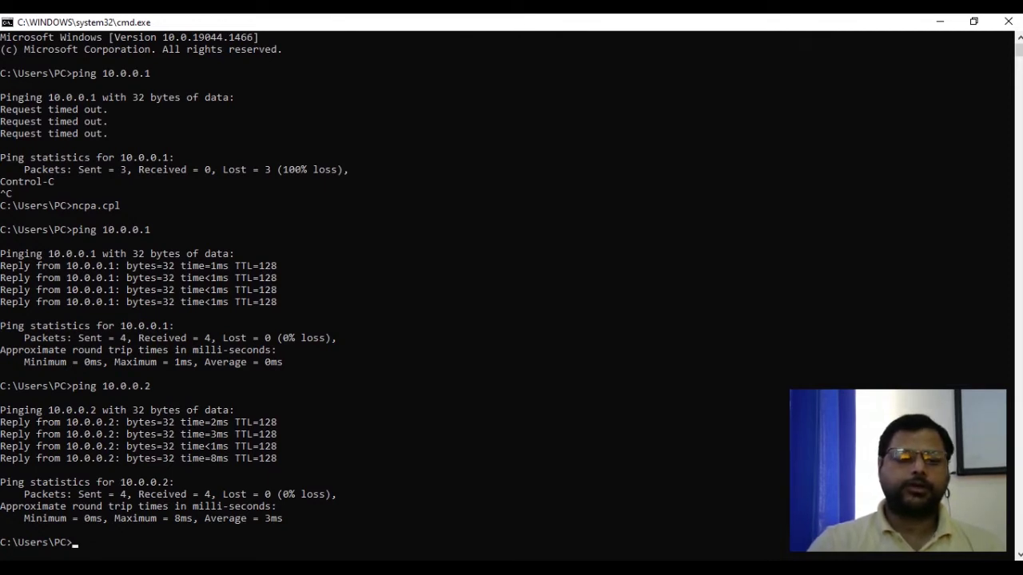
Launch a Remote Desktop connection to 10.0.0.2 with mstsc /v:10.0.0.2.
text(mstsv)
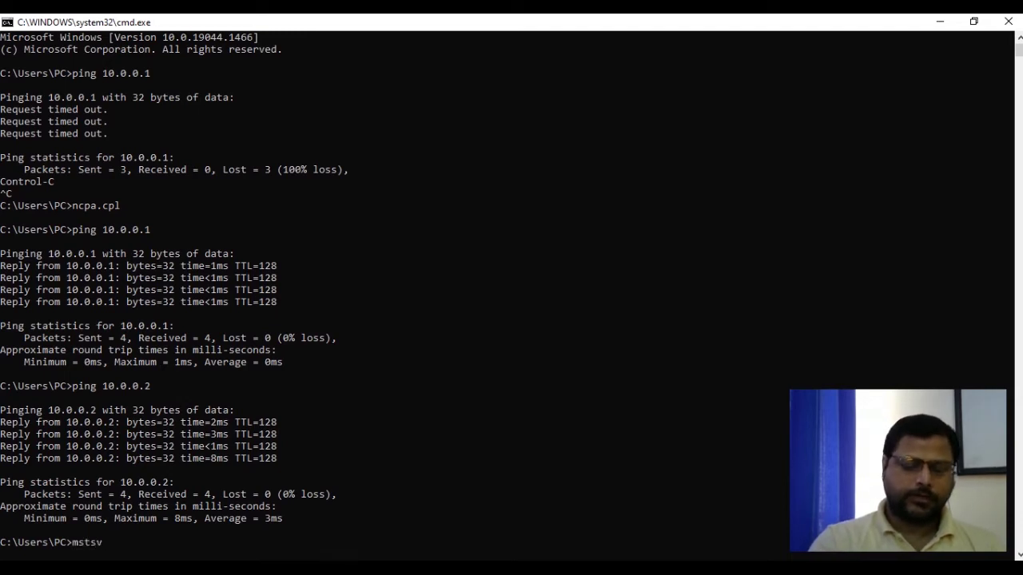
key(BackSpace)
text(c )
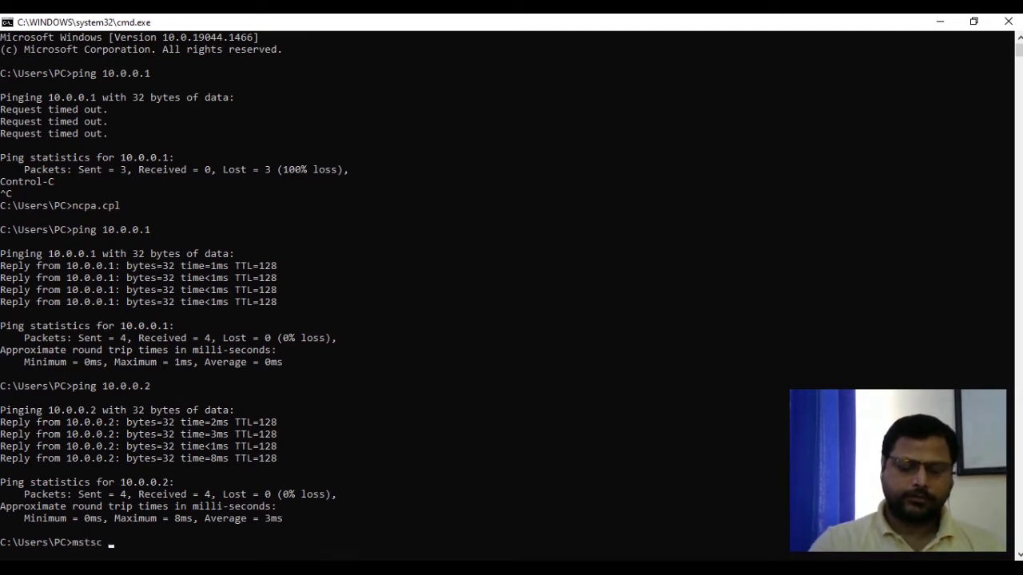
text(/v)
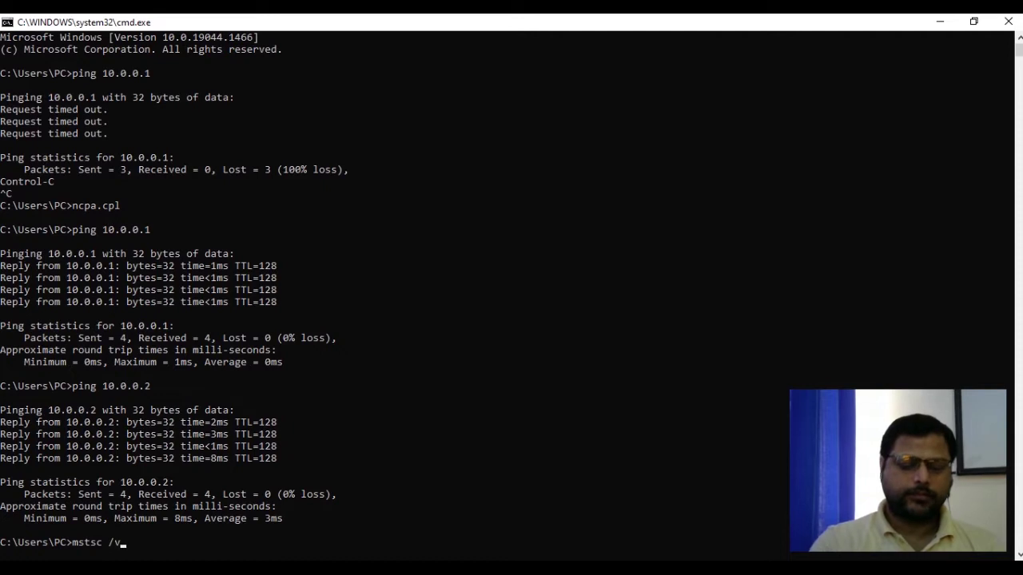
text(:10.0.0.1)
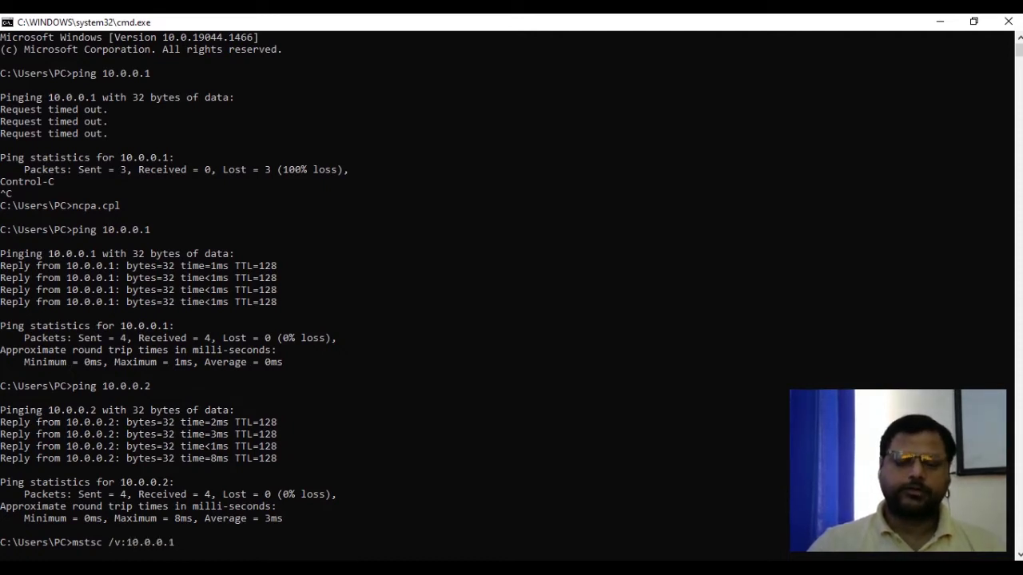
key(BackSpace)
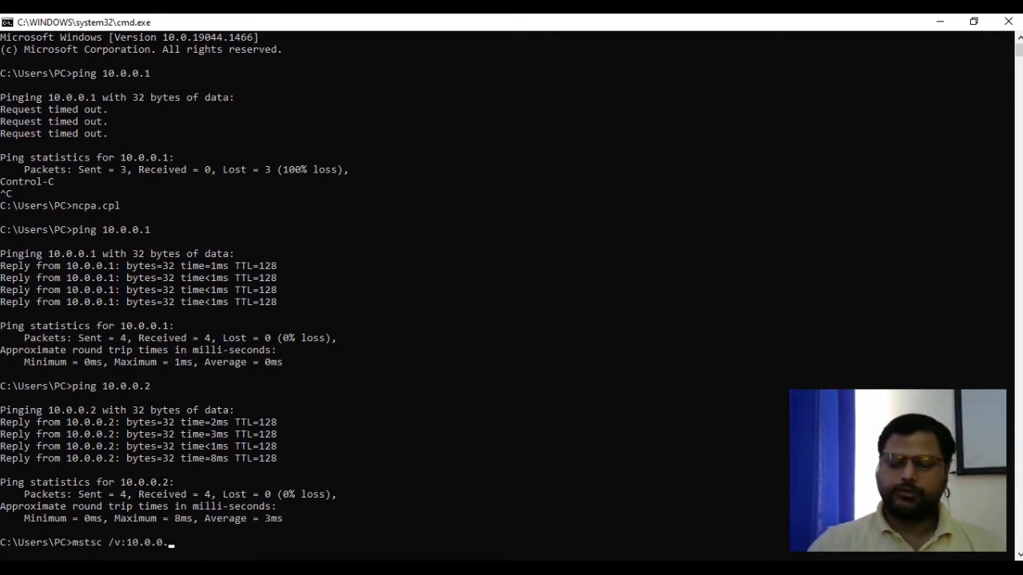
text(2)
key(Return)
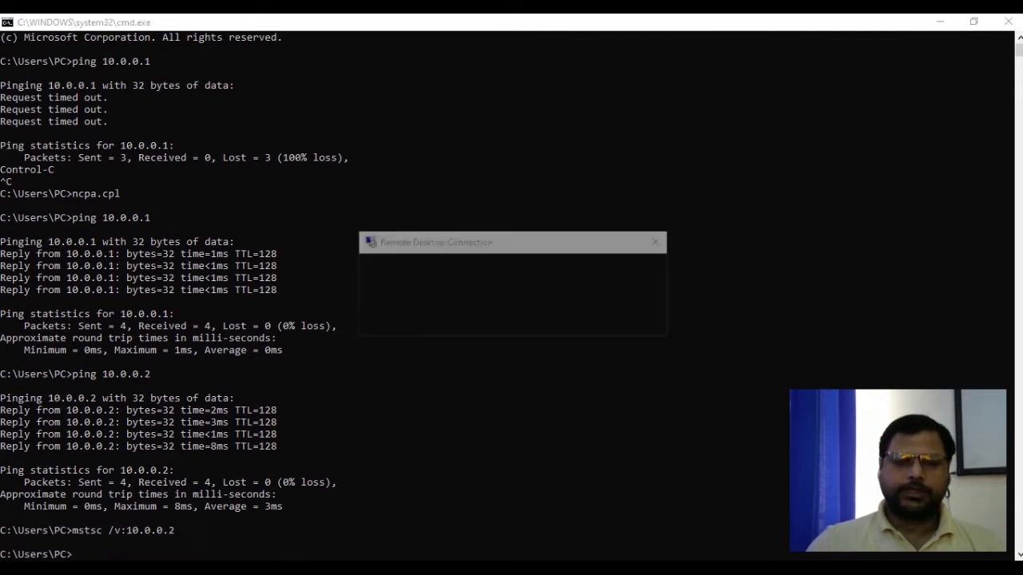
Submit a password for 10.0.0.2 and connect despite the certificate warning.
text(1234)
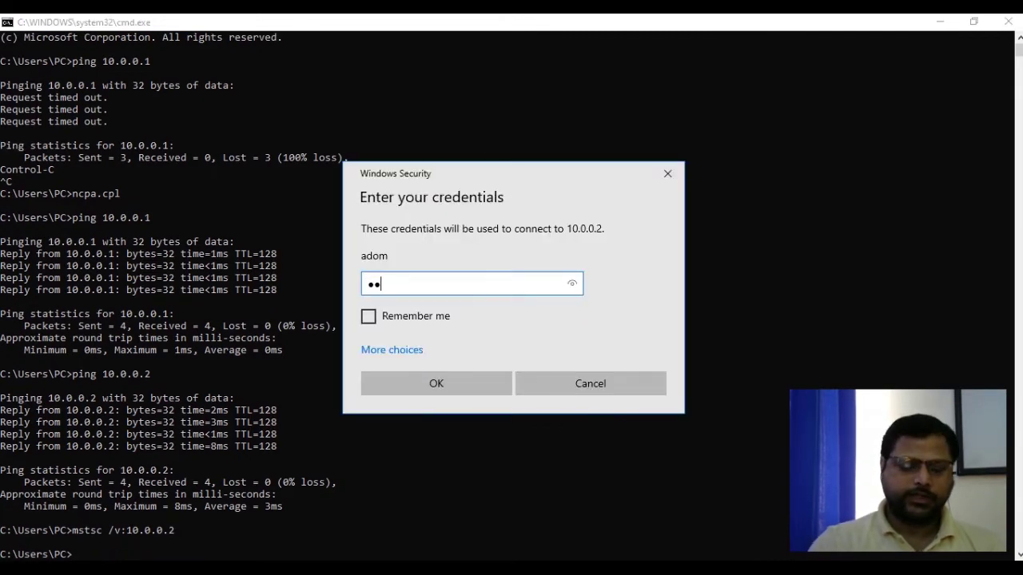
text(56789)
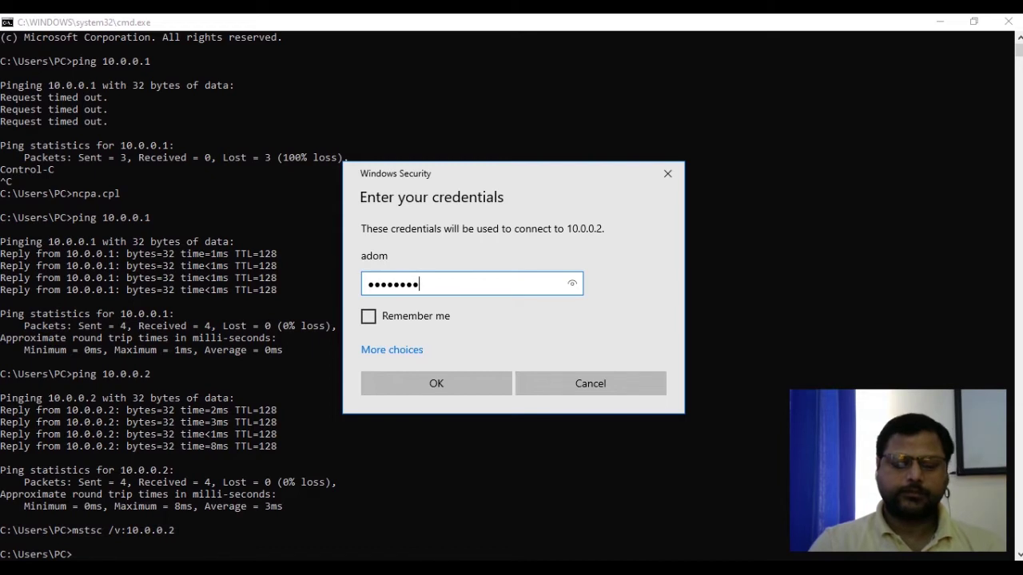
key(Return)
key(Left)
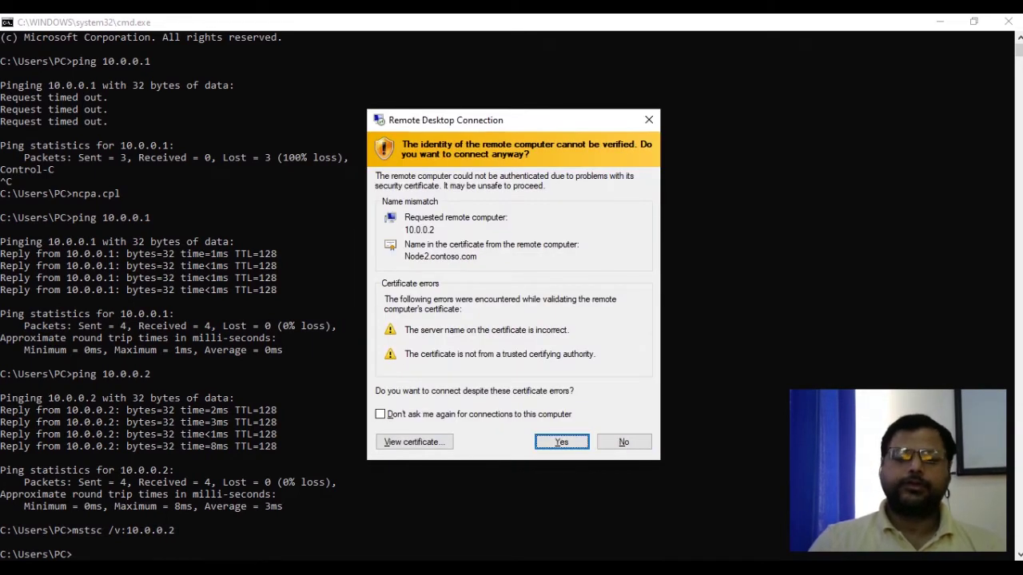
key(Return)
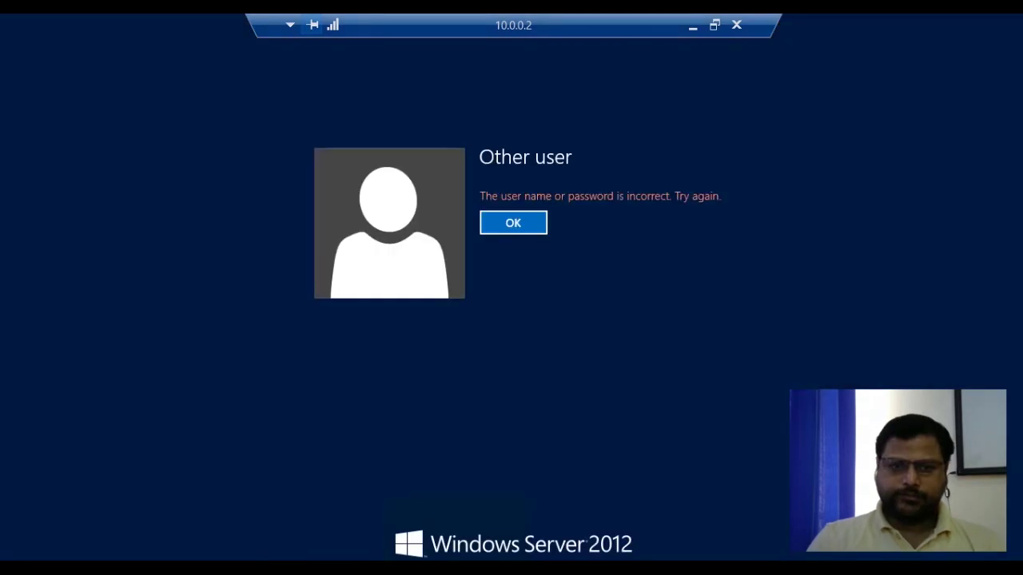
Dismiss the wrong-password error and sign in with a contoso domain account and its password.
key(Return)
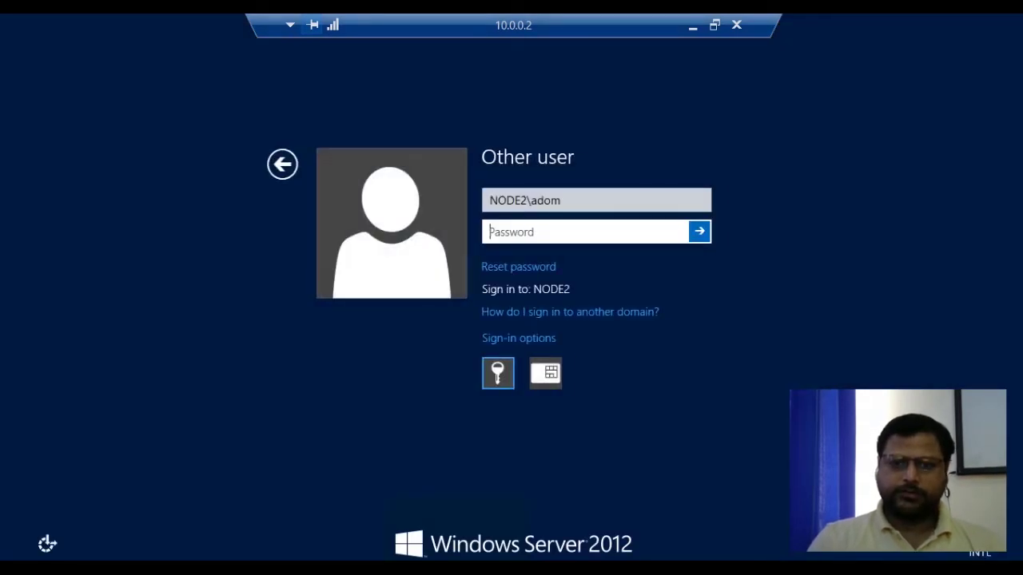
click(558, 200)
key(BackSpace)
key(BackSpace)
key(BackSpace)
key(BackSpace)
key(BackSpace)
key(BackSpace)
key(BackSpace)
key(BackSpace)
key(BackSpace)
key(BackSpace)
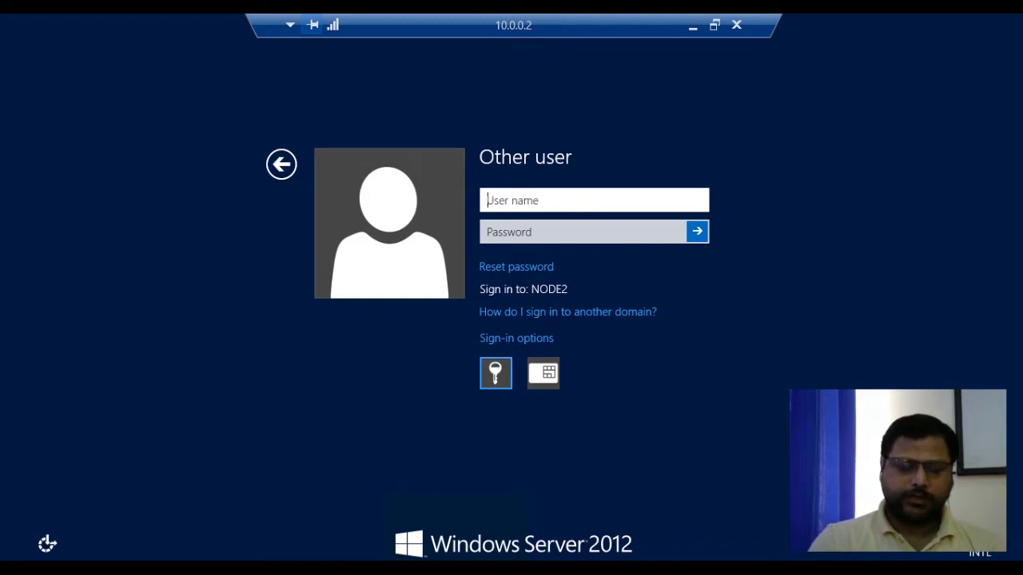
text(con)
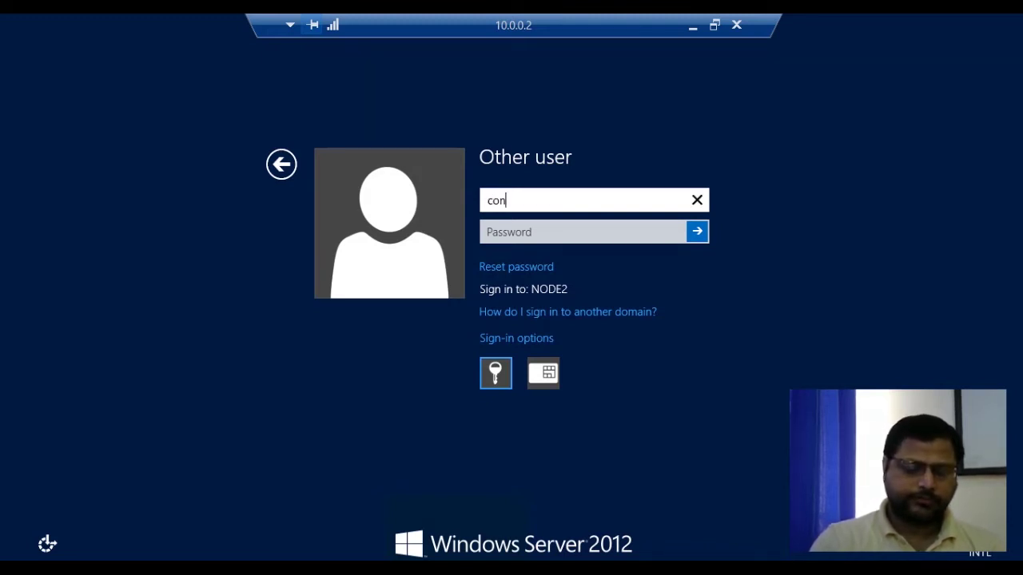
text(toso\)
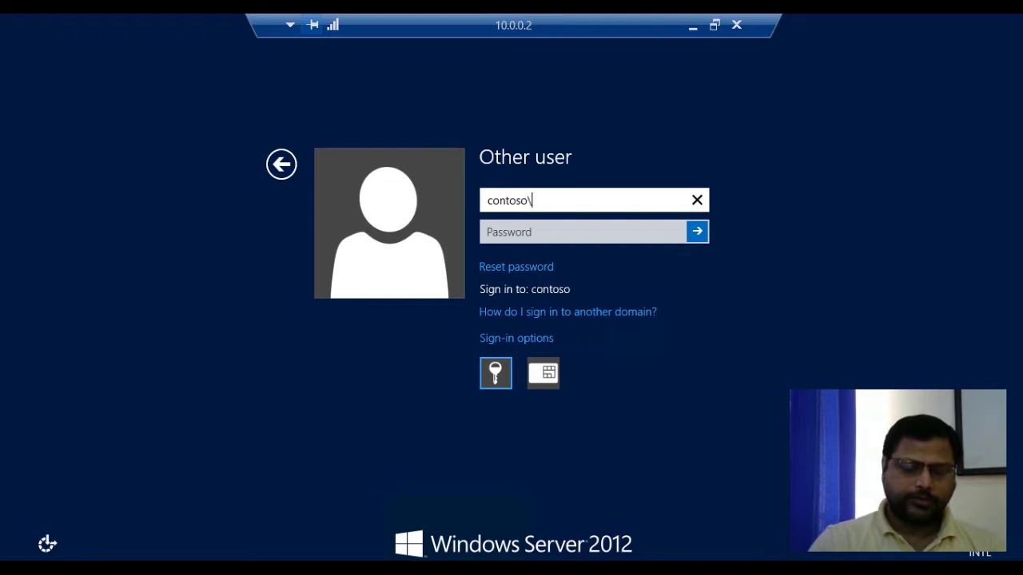
text(adom)
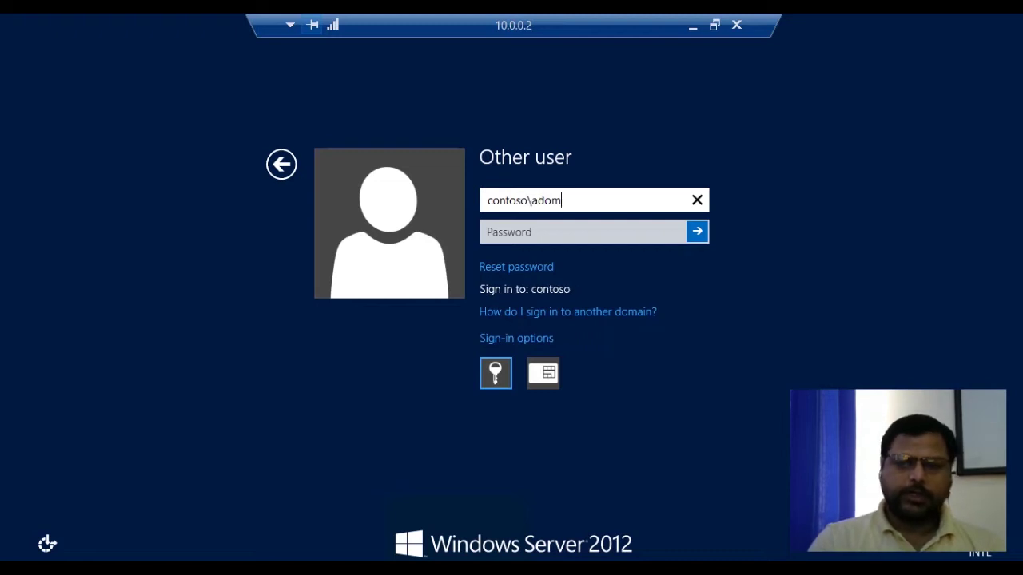
key(Tab)
text(*****)
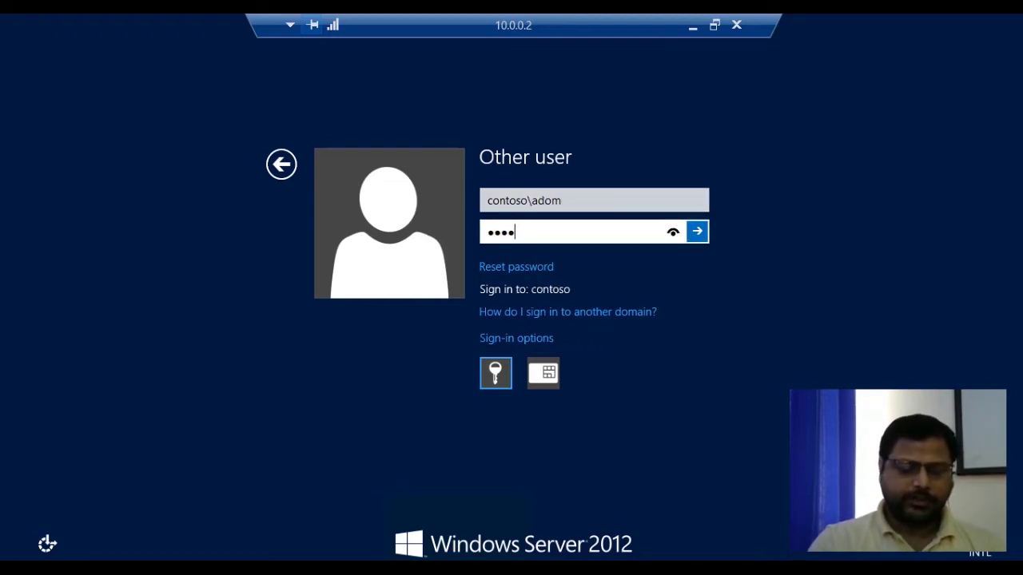
text(***)
key(Return)
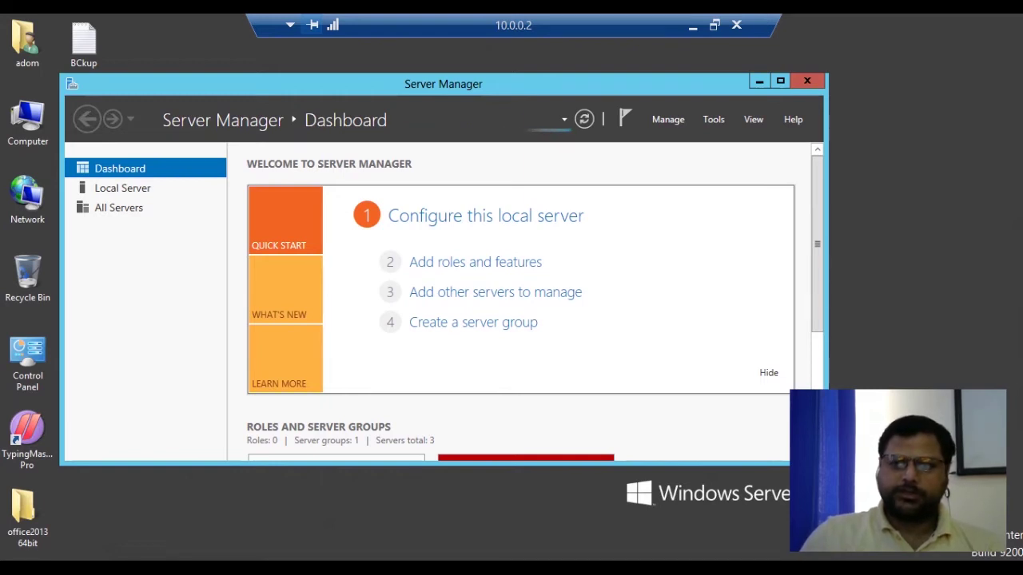
Maximize the remote Server Manager window.
click(780, 81)
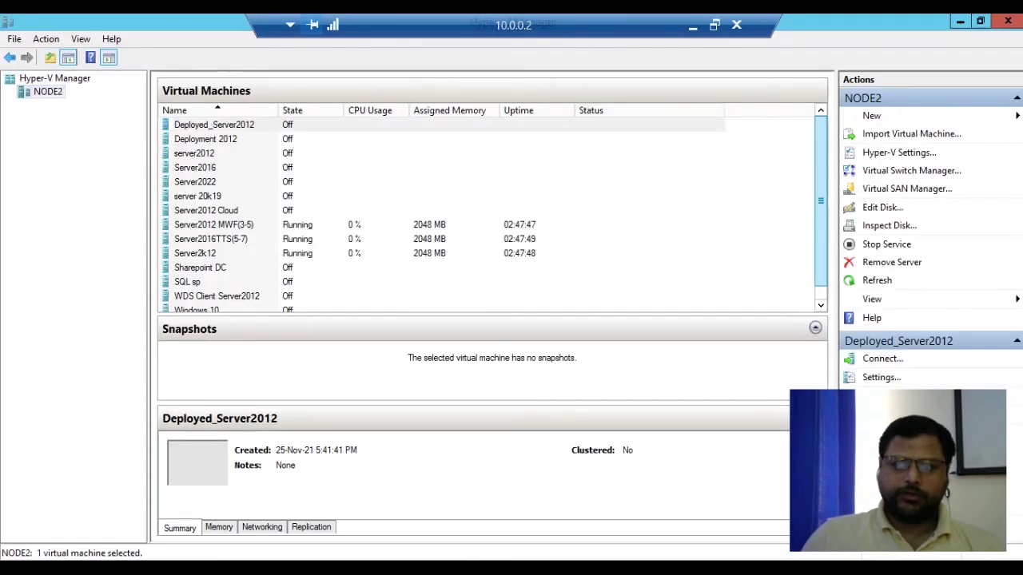
Start the Server2012 Cloud virtual machine.
scroll(492, 212, down, 1)
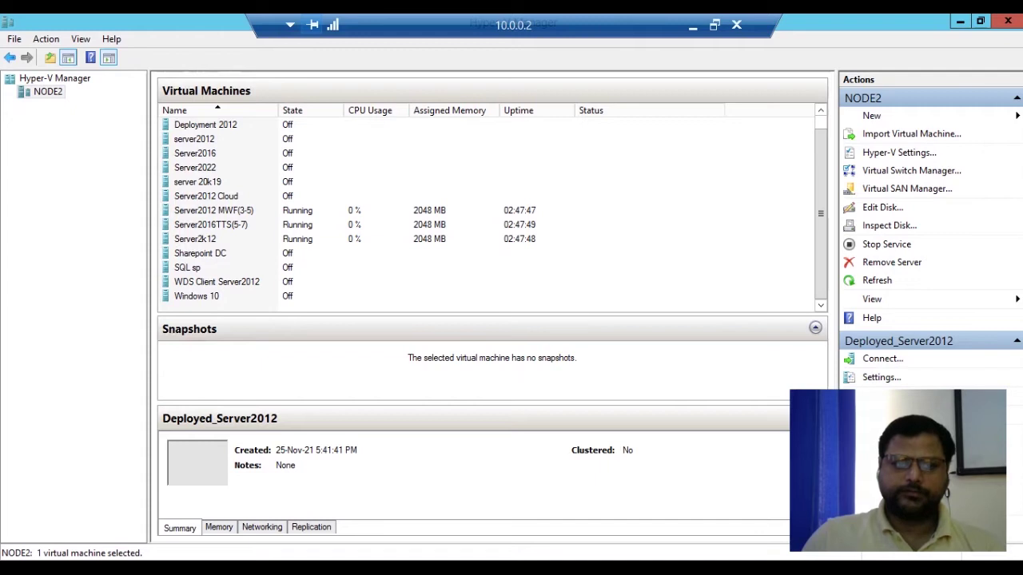
click(238, 225)
right_click(240, 225)
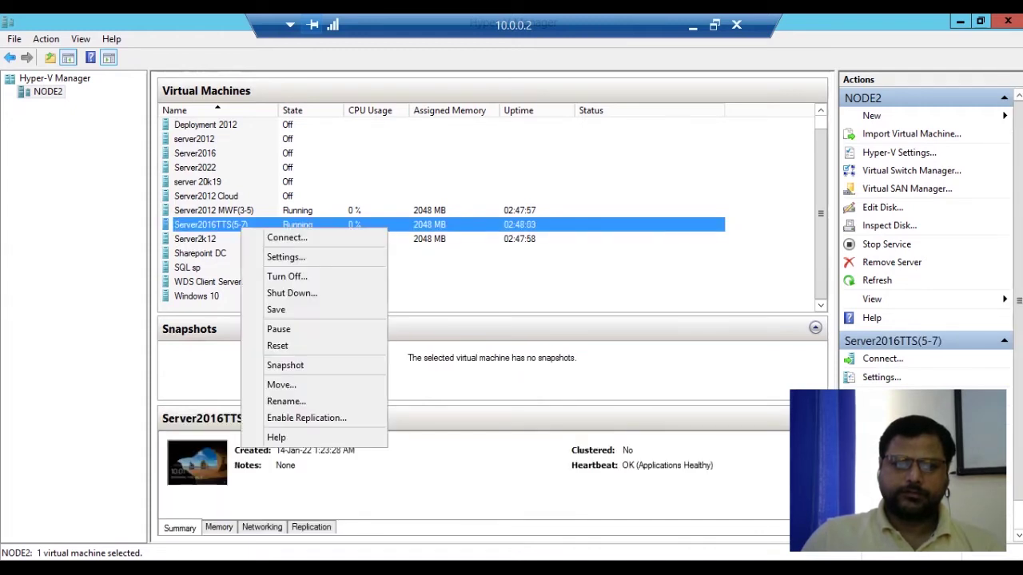
click(286, 238)
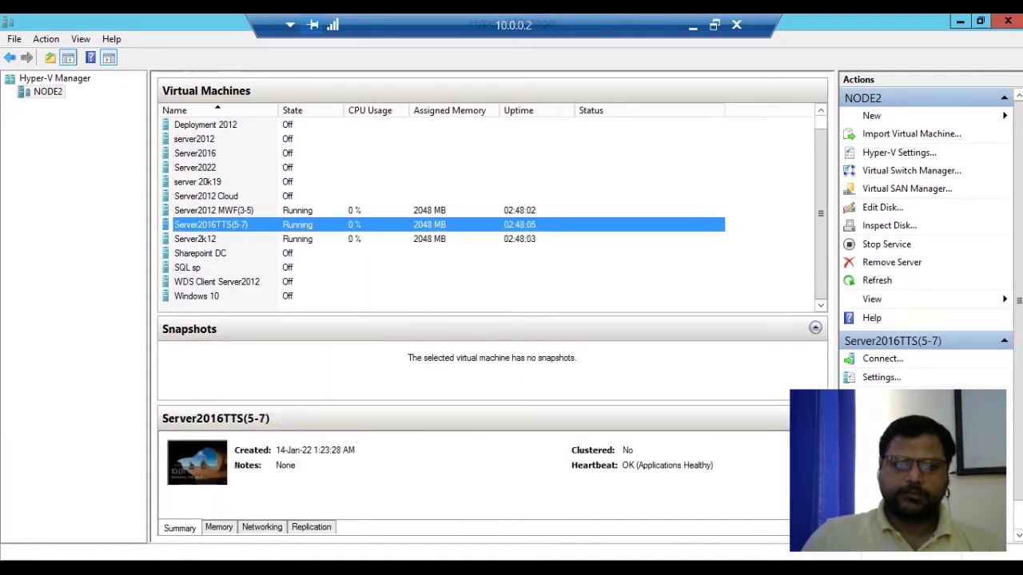
click(611, 196)
right_click(219, 195)
click(240, 241)
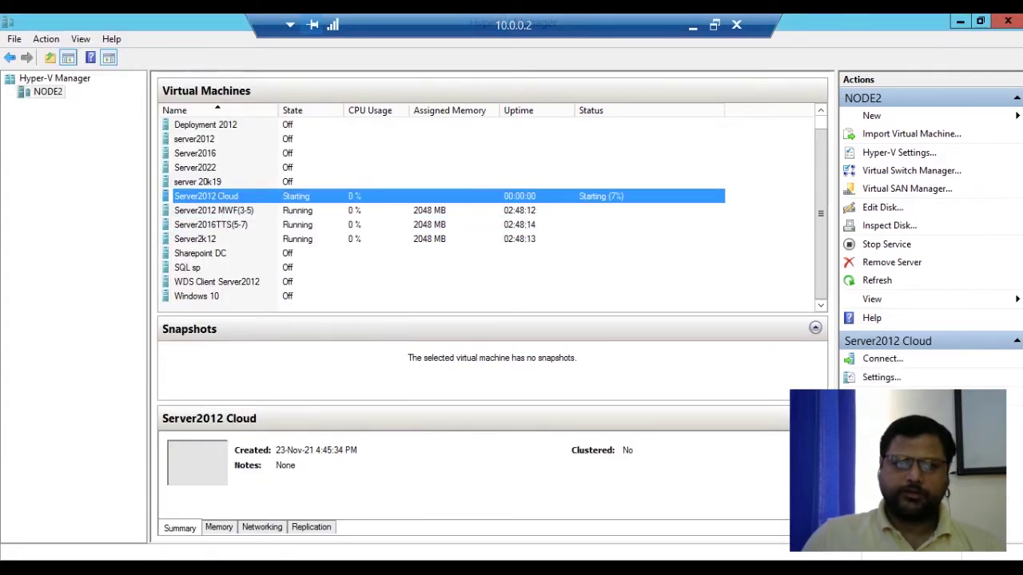
Shut down Server2012 MWF(3-5), Server2016TTS(5-7) and Server2k12, then connect to Server2012 Cloud.
click(228, 211)
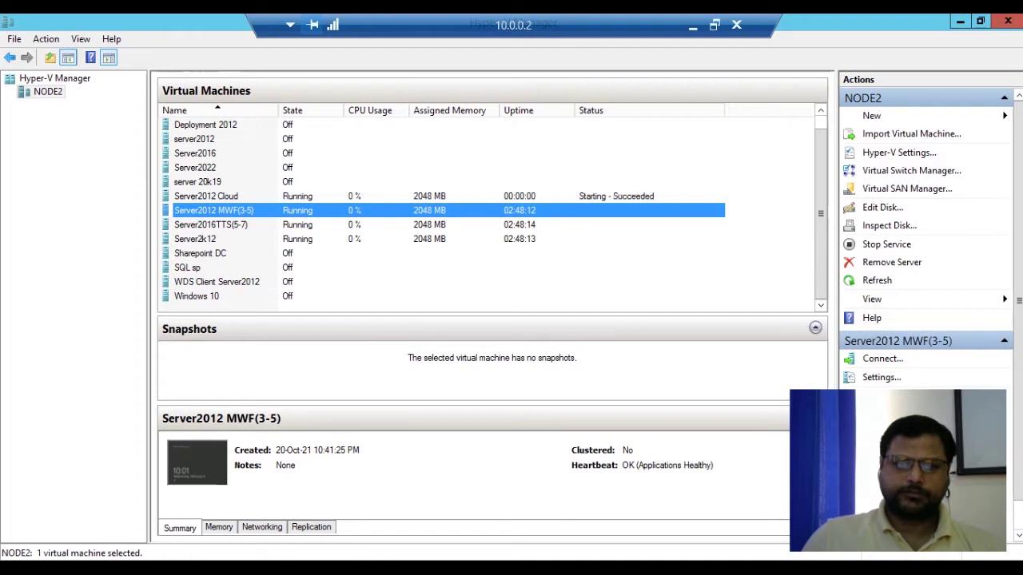
right_click(305, 215)
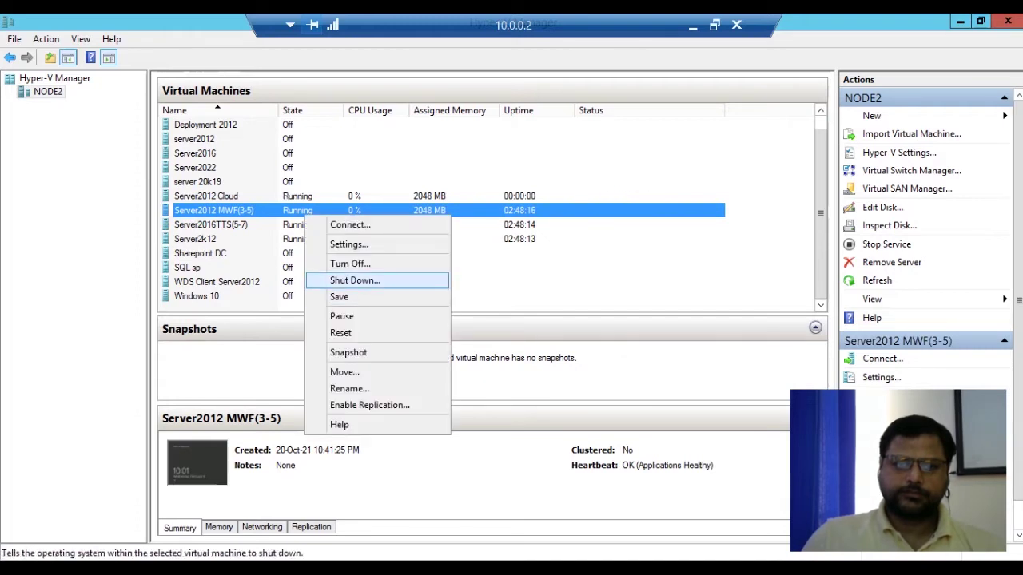
click(354, 280)
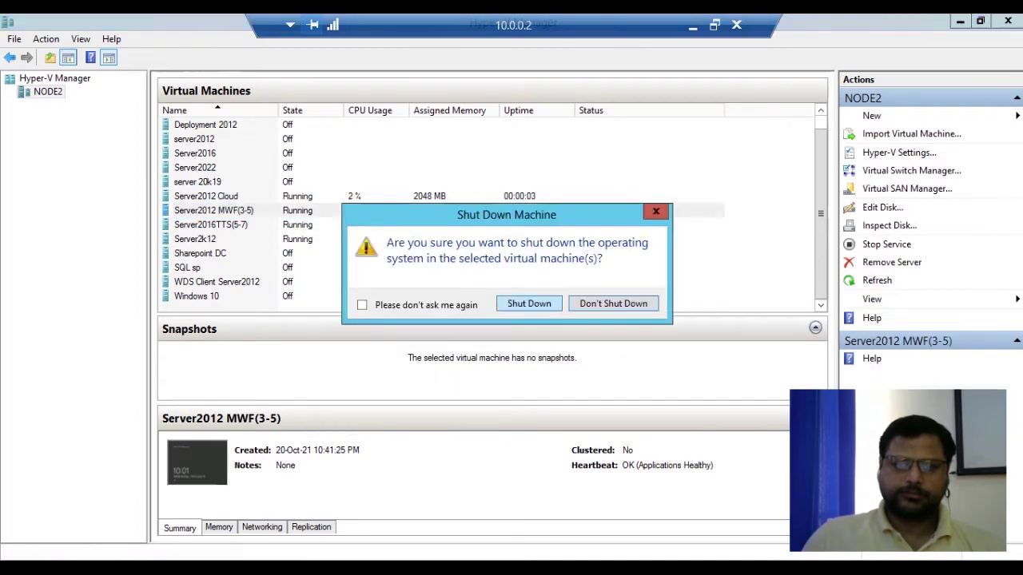
key(Return)
right_click(302, 225)
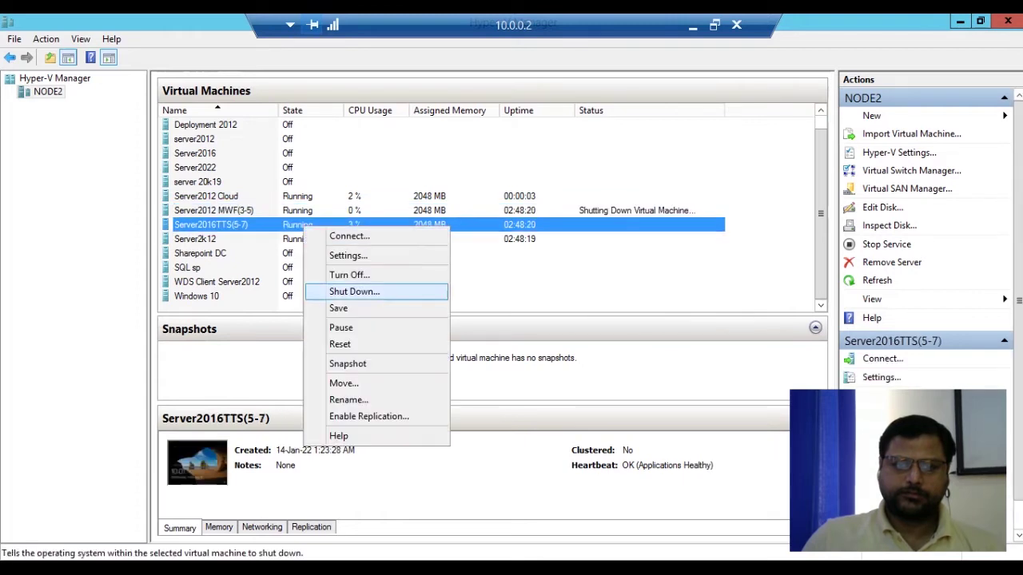
click(352, 290)
key(Return)
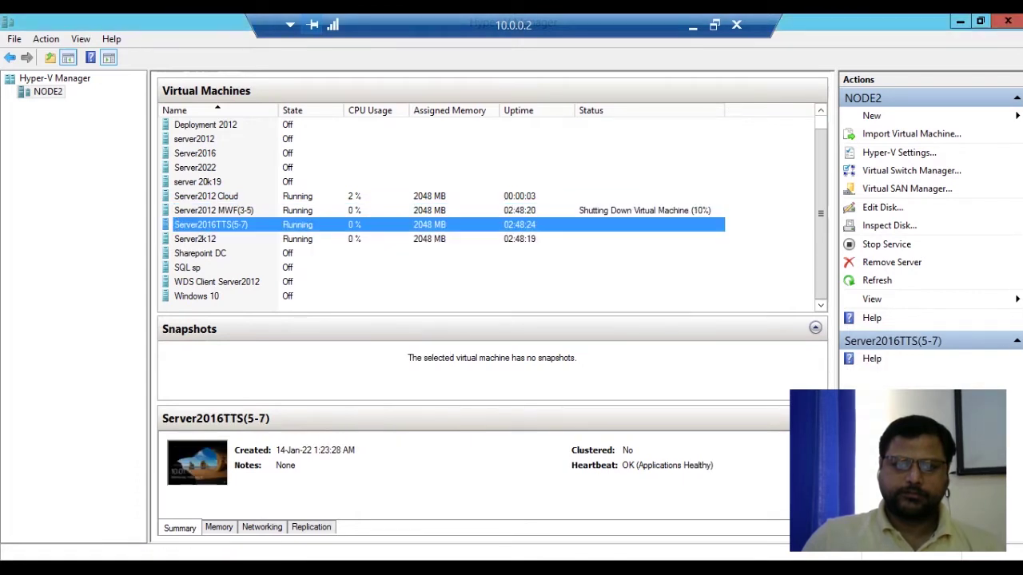
right_click(303, 239)
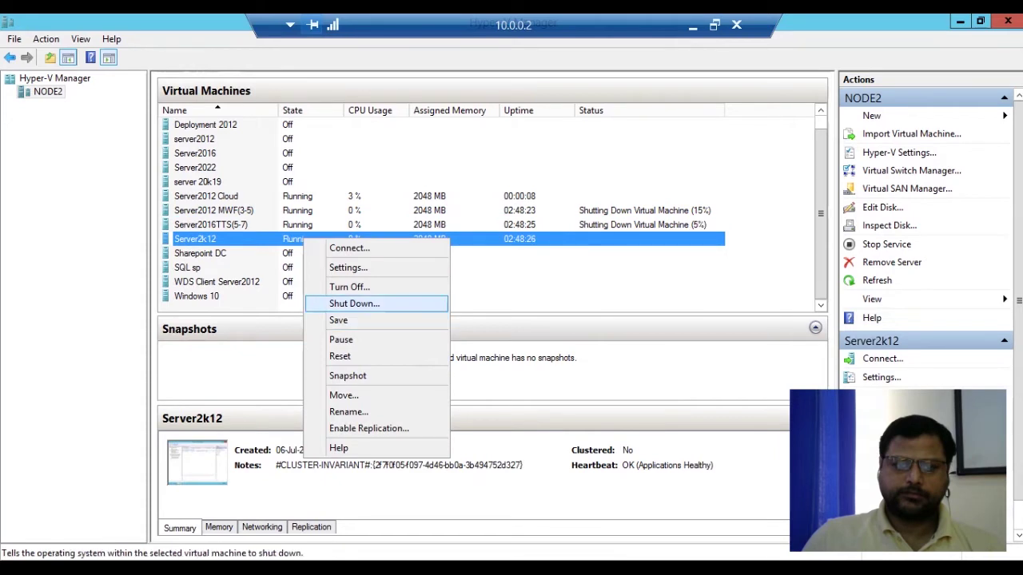
click(354, 303)
click(529, 304)
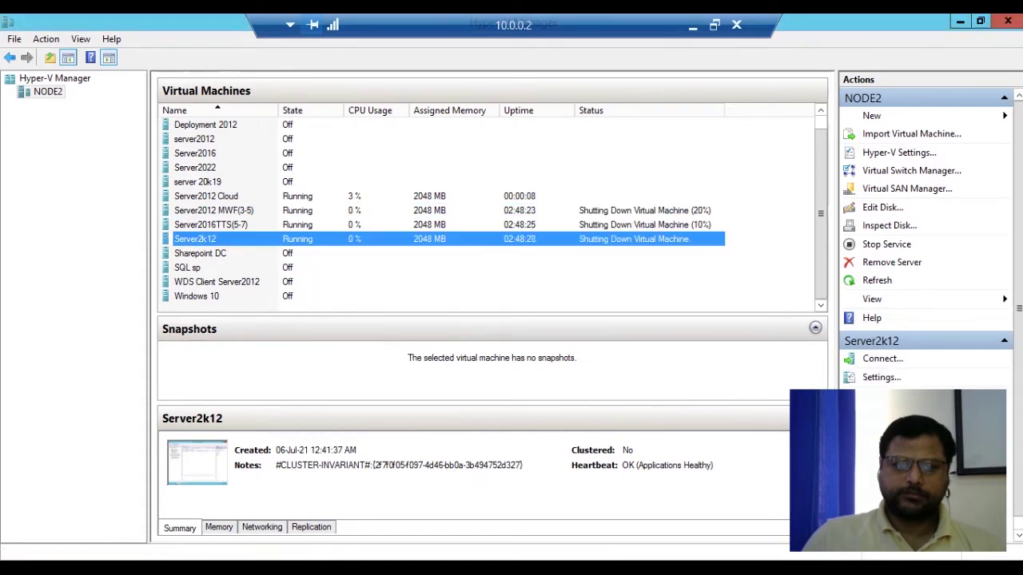
right_click(290, 194)
click(344, 261)
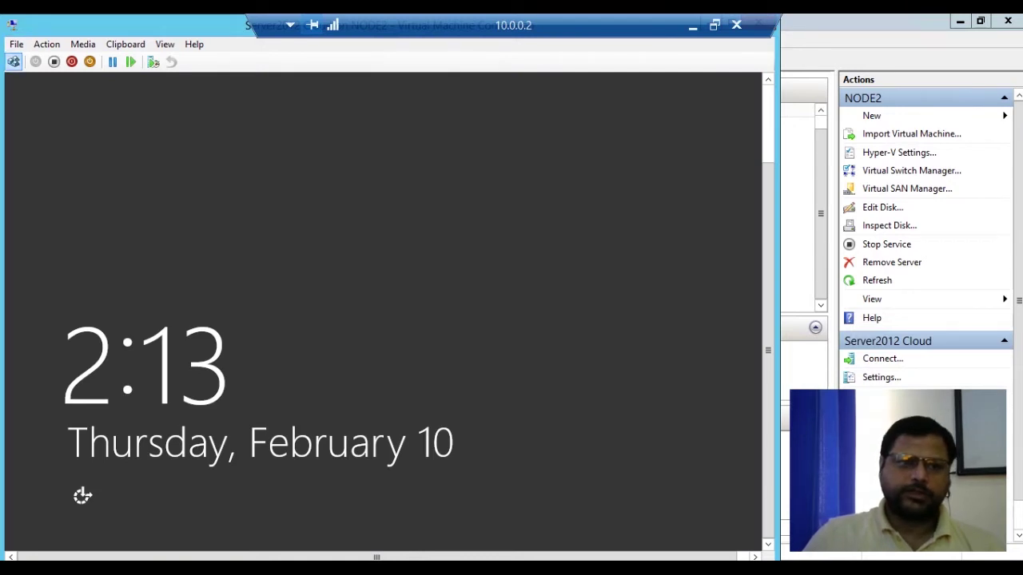
Send Ctrl+Alt+Delete to Server2012 Cloud and sign in with the administrator password, retrying after the error.
click(13, 61)
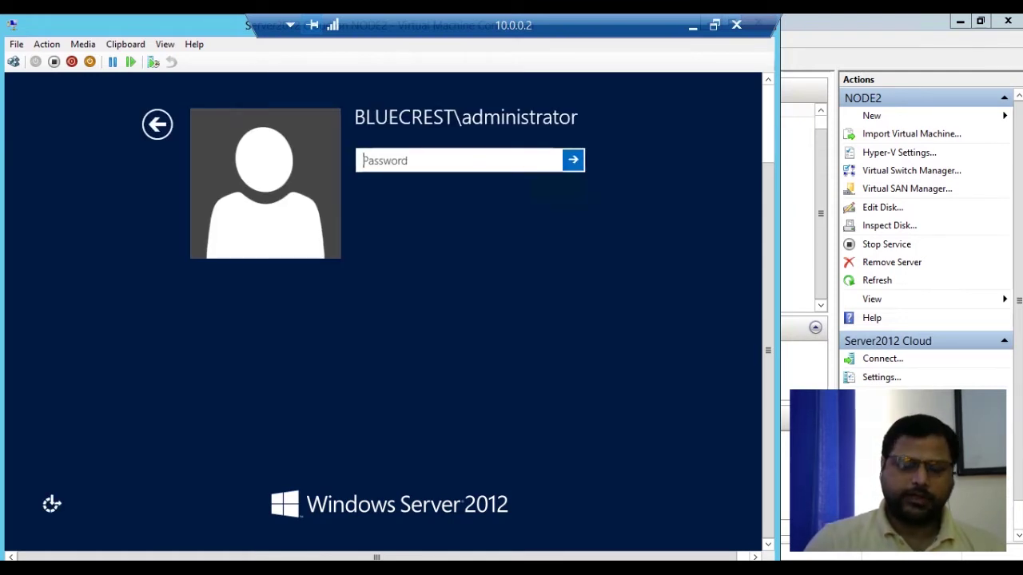
text(••••••••)
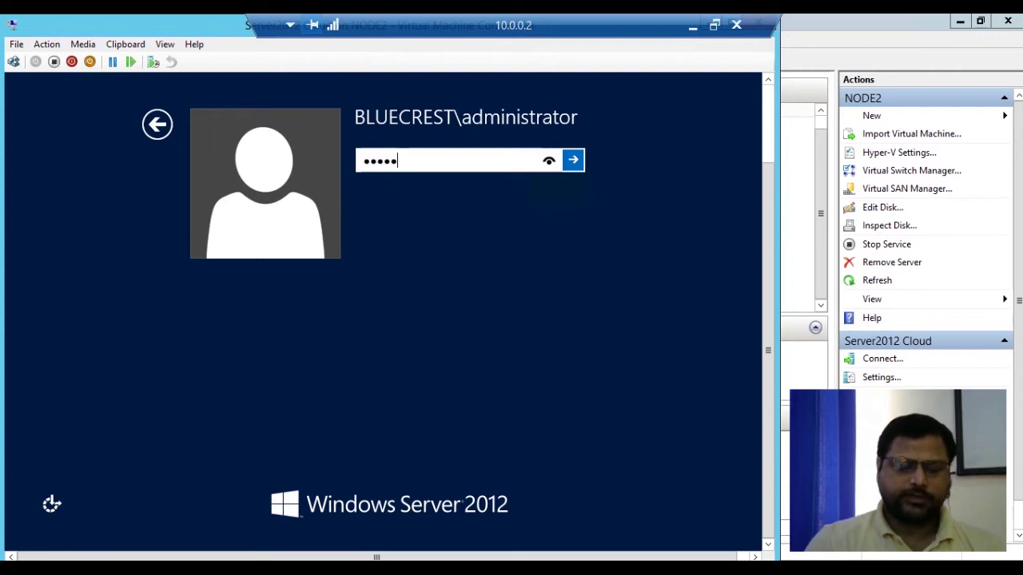
key(BackSpace)
key(BackSpace)
key(BackSpace)
key(BackSpace)
key(BackSpace)
key(BackSpace)
key(BackSpace)
key(BackSpace)
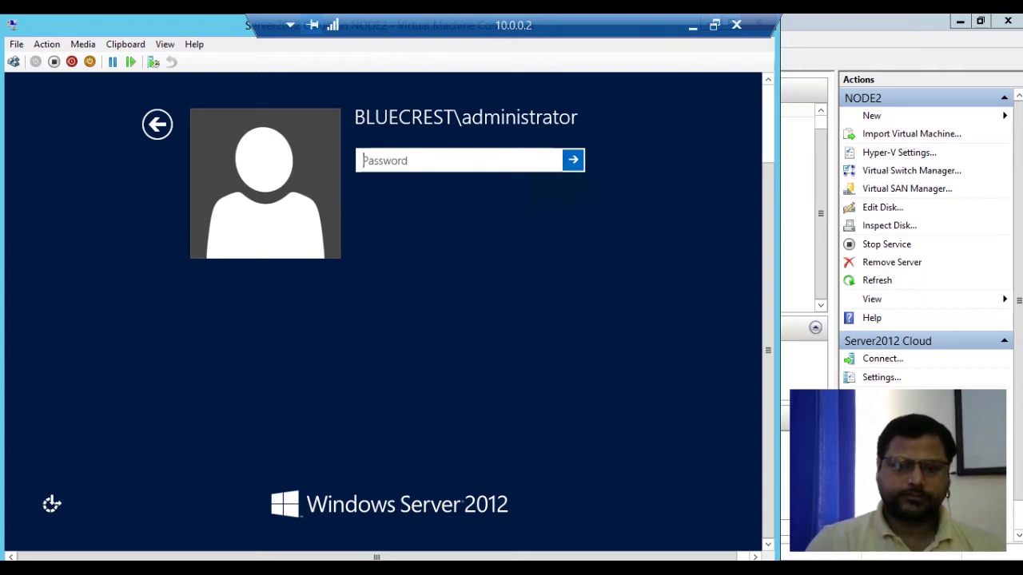
text(••••••••)
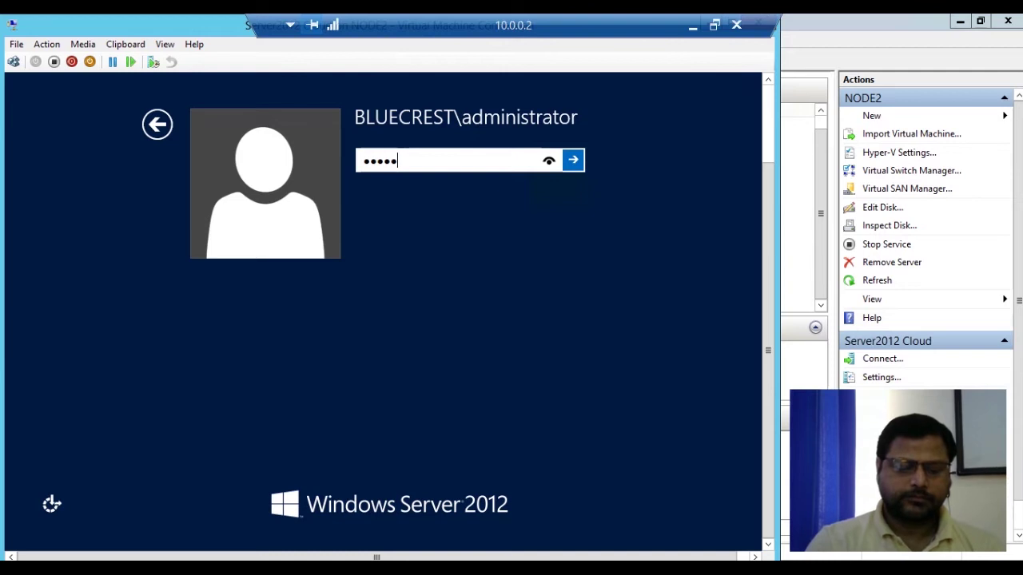
key(Return)
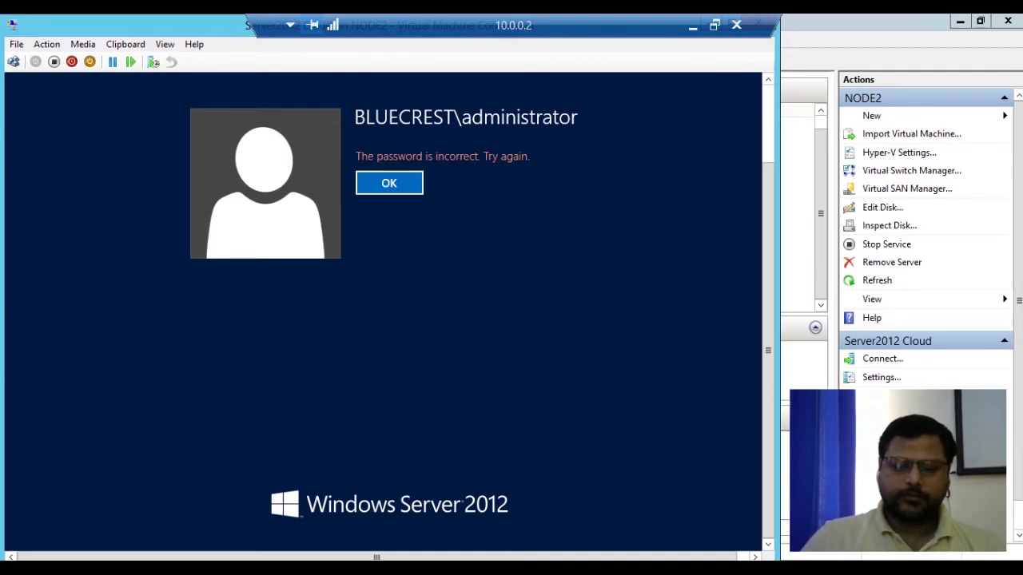
key(Return)
text(•••••)
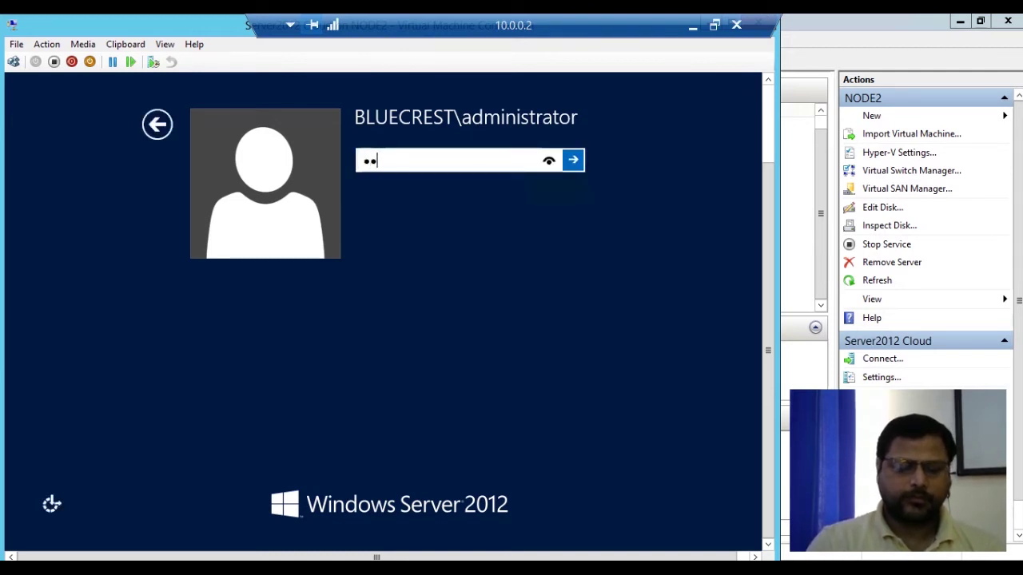
text(•••)
key(Return)
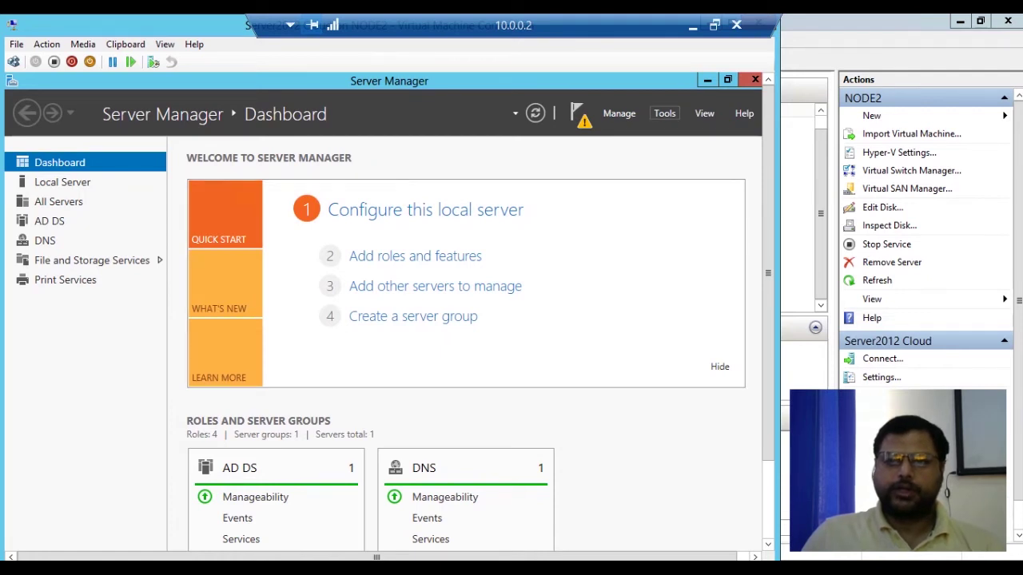
Open Active Directory Users and Computers and start a new user c1 in Users with logon name c1.
click(664, 113)
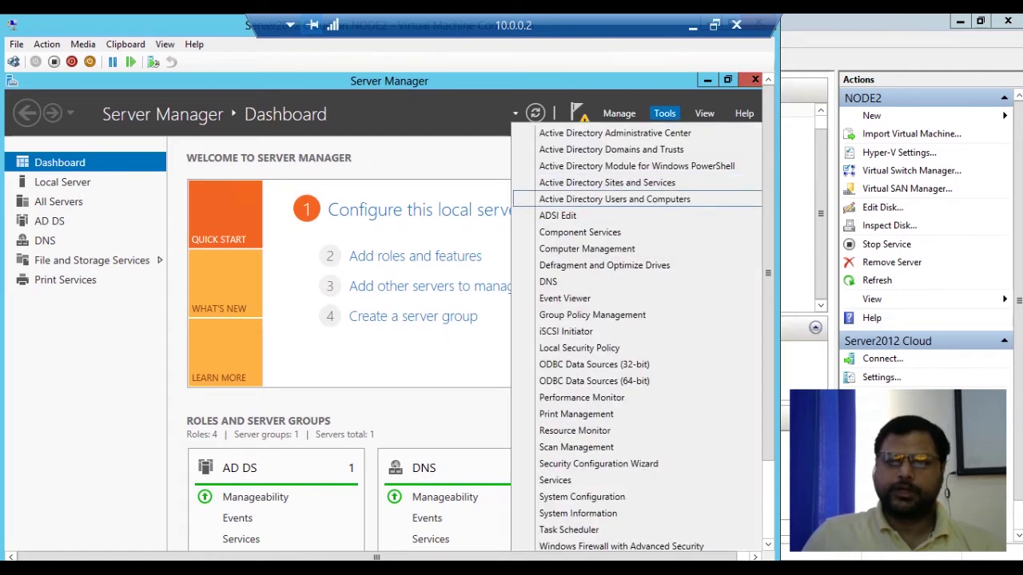
click(614, 199)
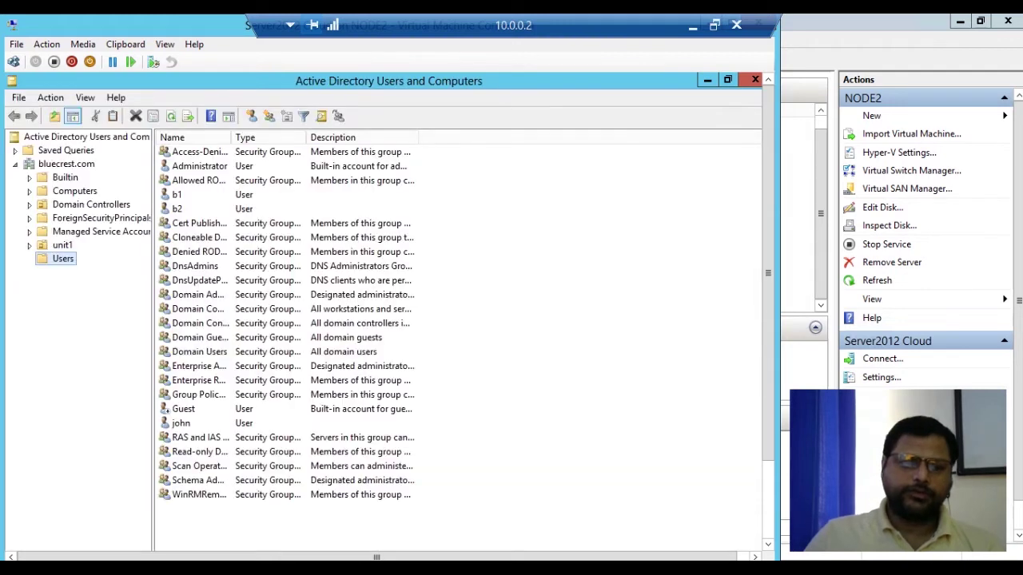
right_click(64, 259)
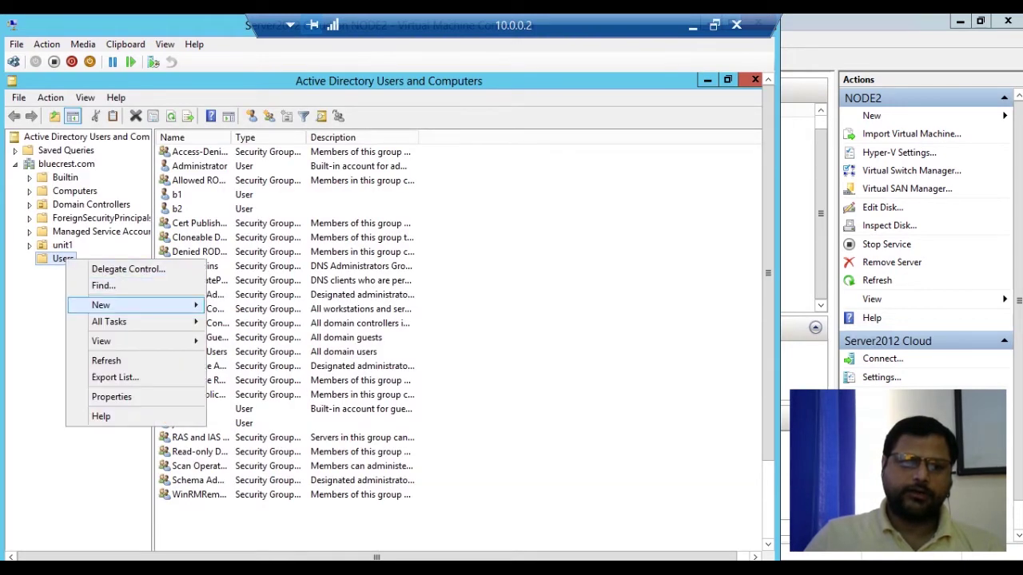
mouse_move(104, 305)
click(240, 420)
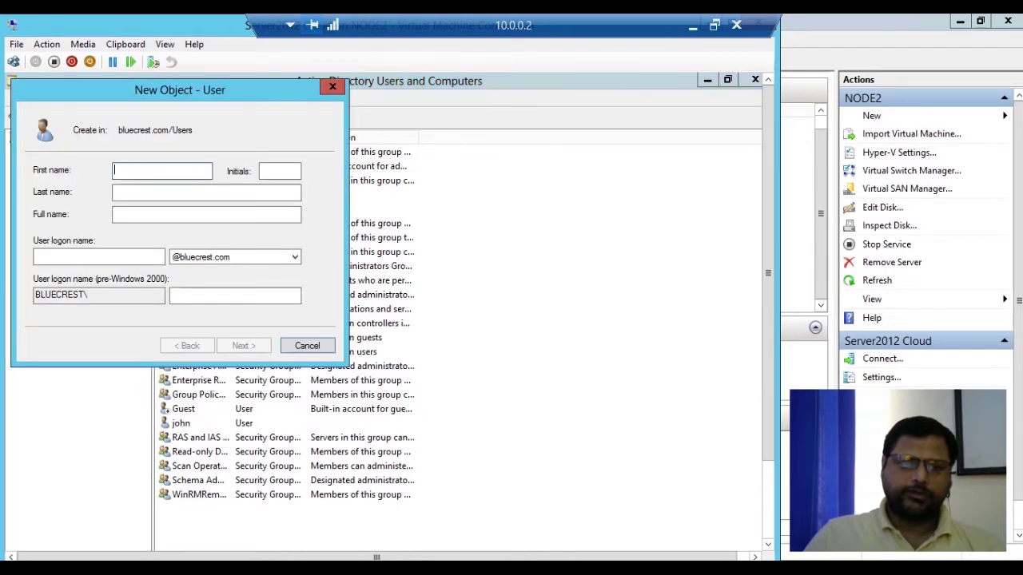
text(c1)
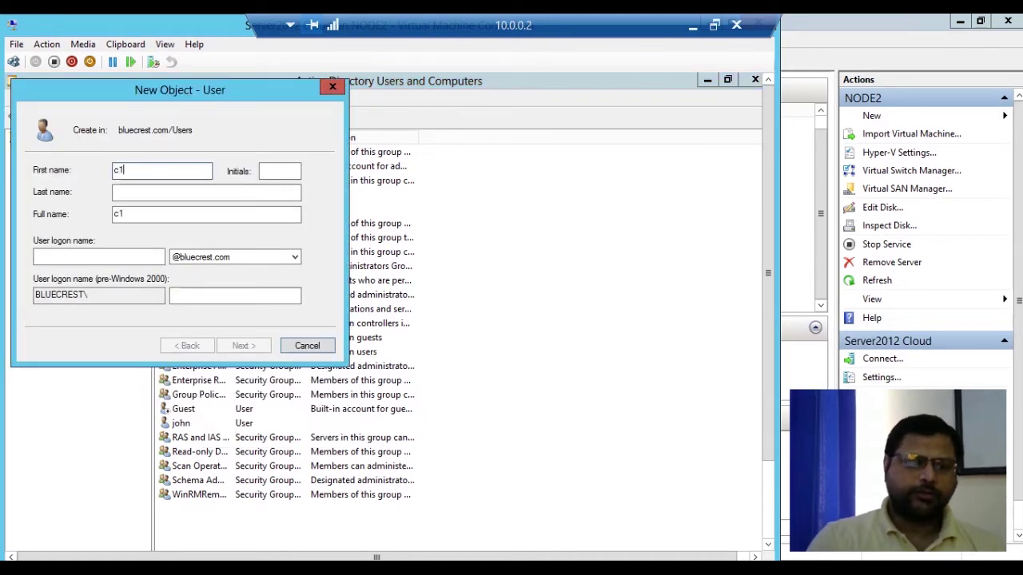
key(Tab)
key(Tab)
key(Tab)
key(Tab)
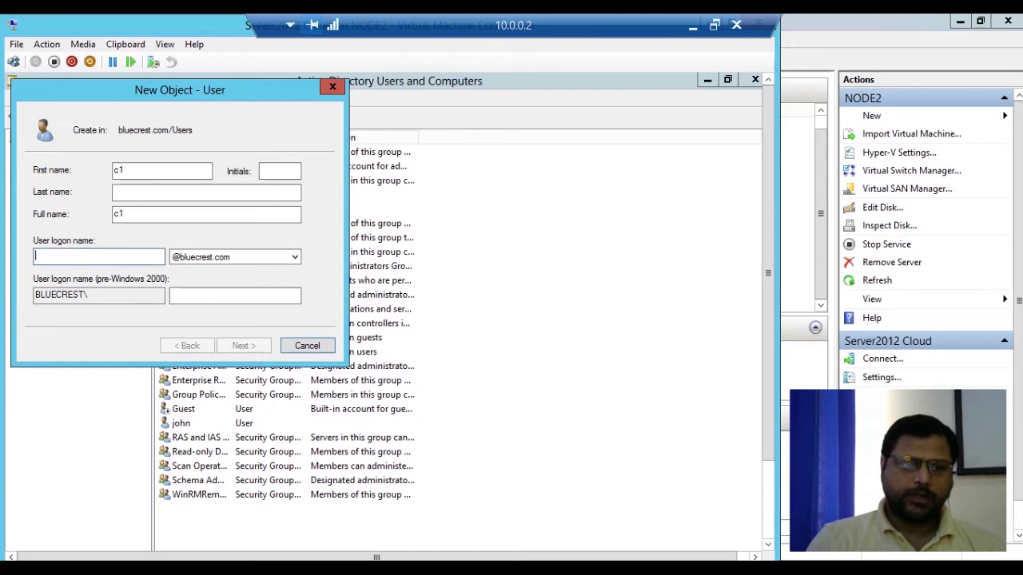
text(c1)
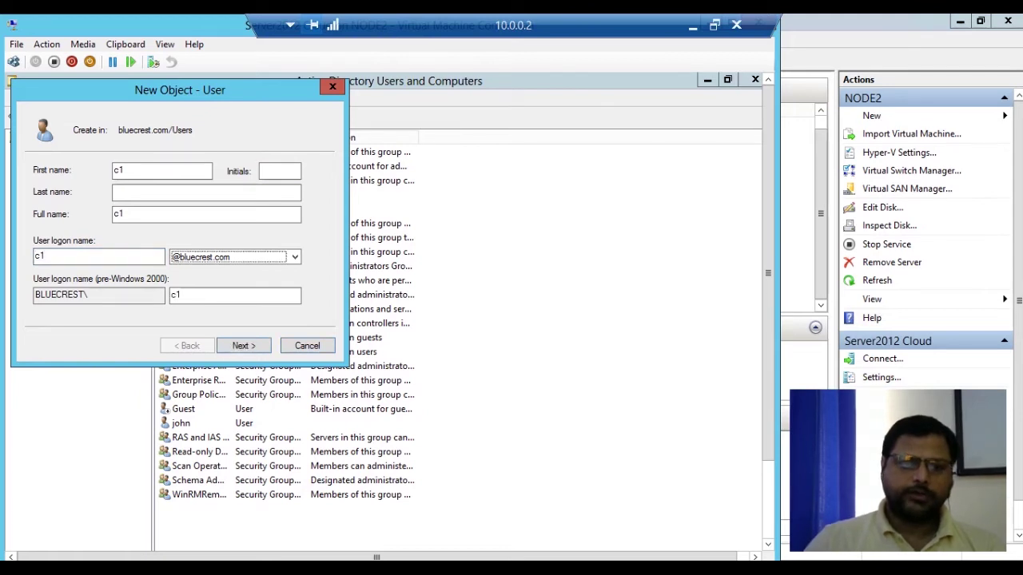
key(Return)
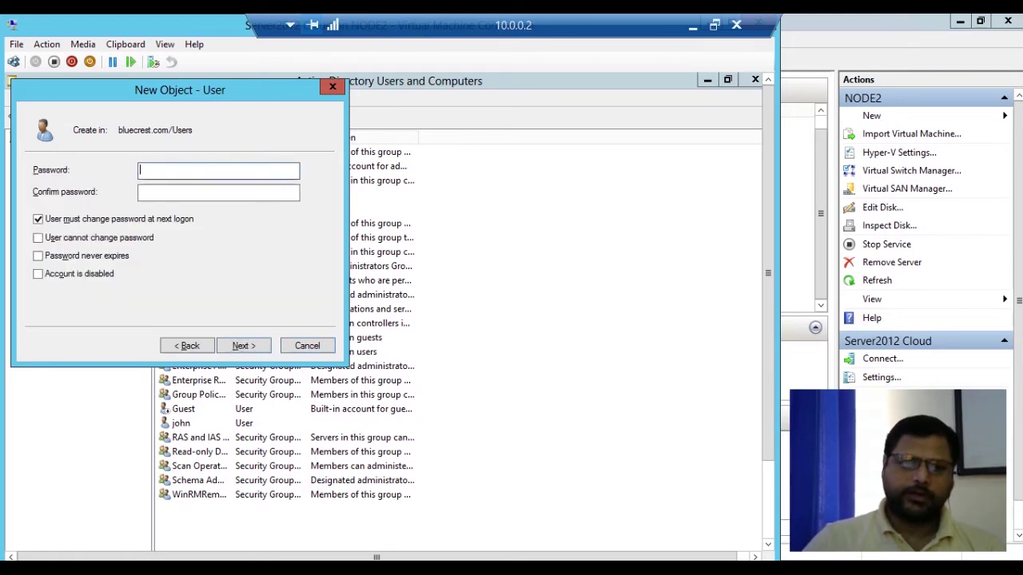
Give c1 a password that never expires and cannot be changed, then finish creating the user.
text(••••••••)
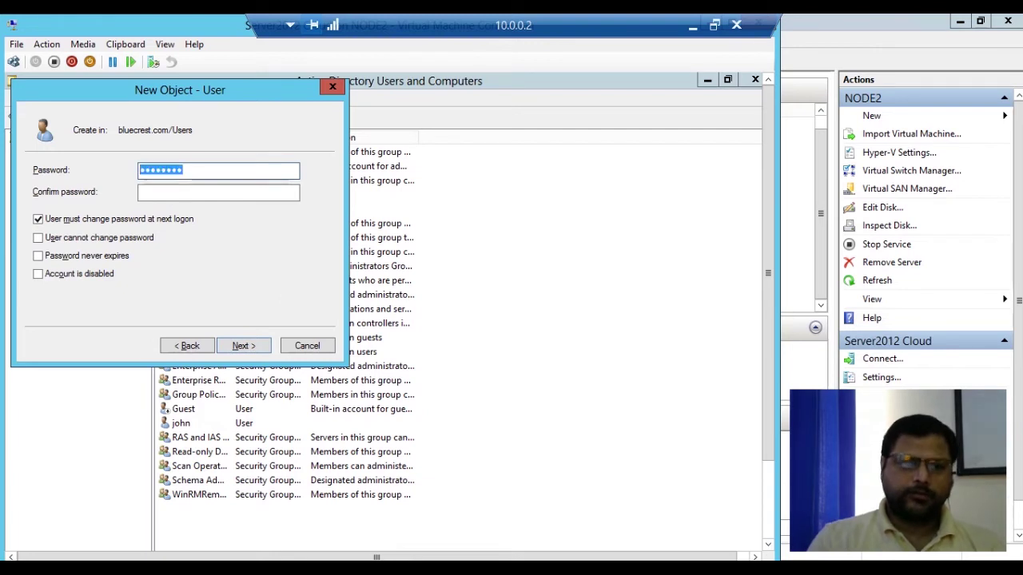
text(•••••••)
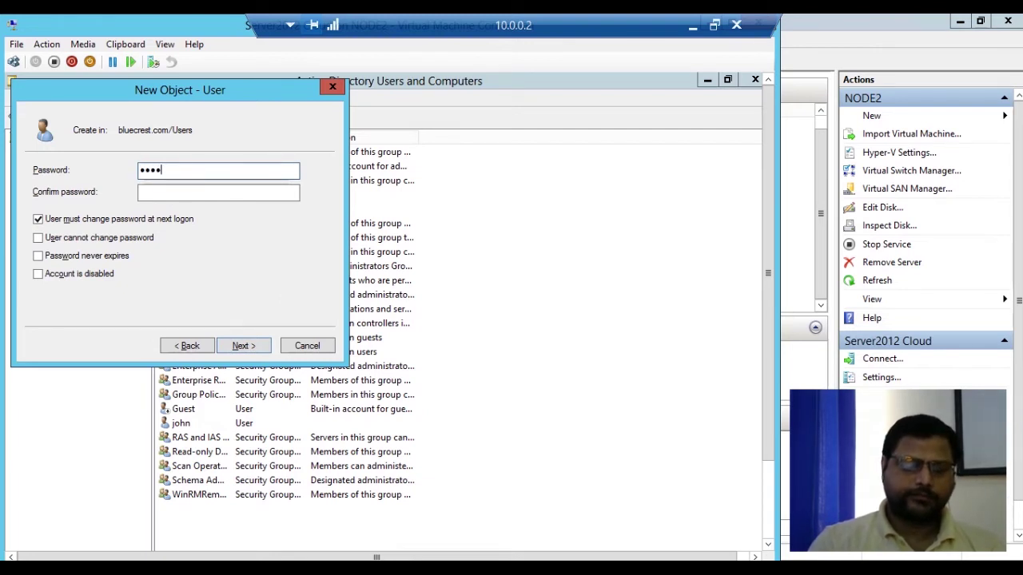
text(•)
key(Tab)
text(••)
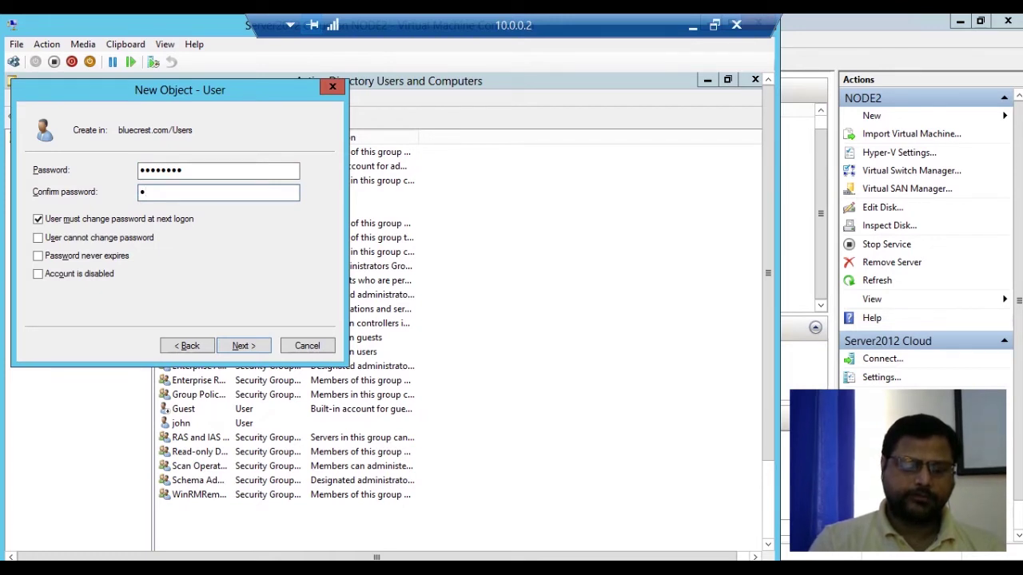
text(••••••)
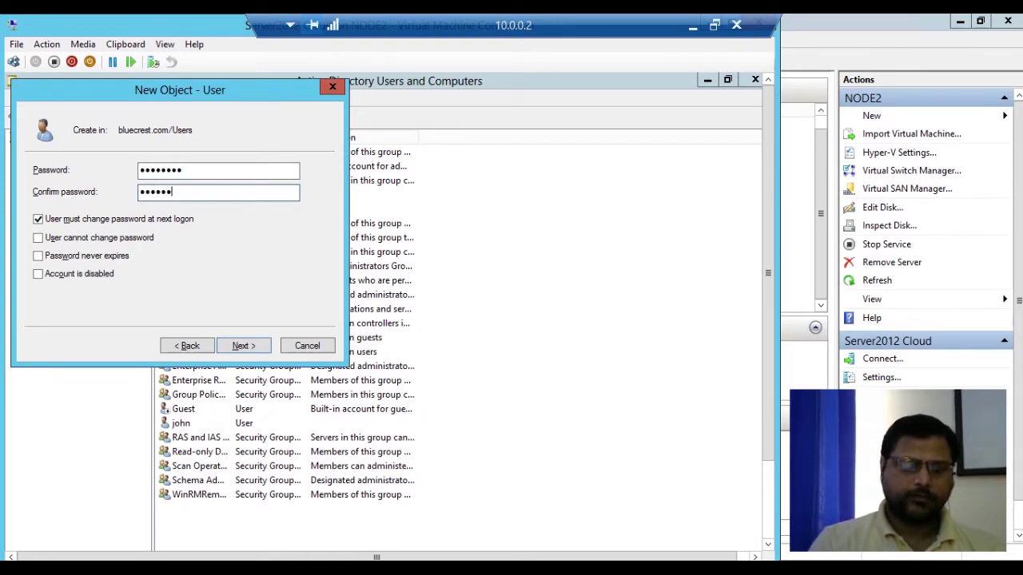
key(Tab)
key(space)
key(Tab)
key(space)
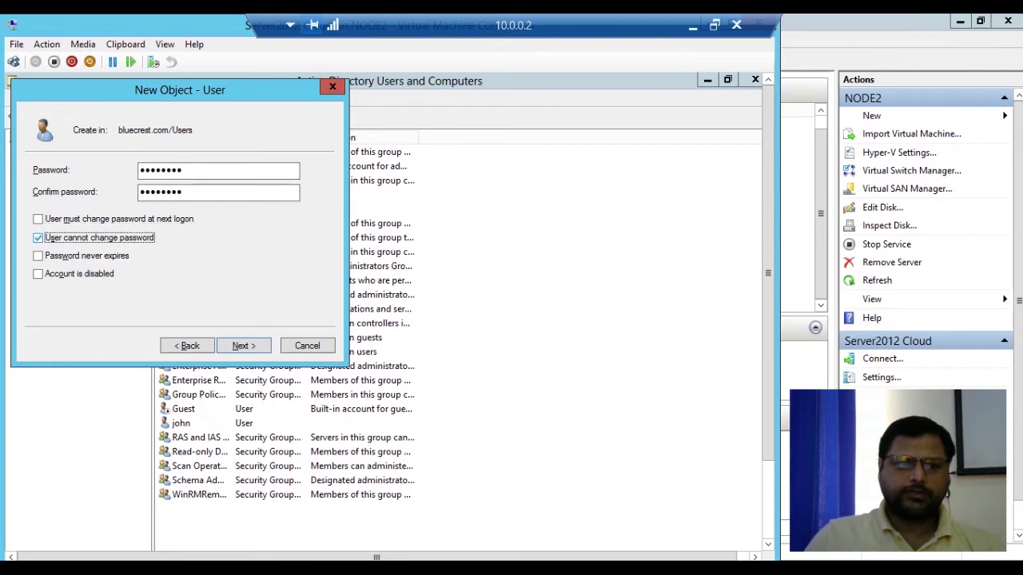
key(Tab)
key(space)
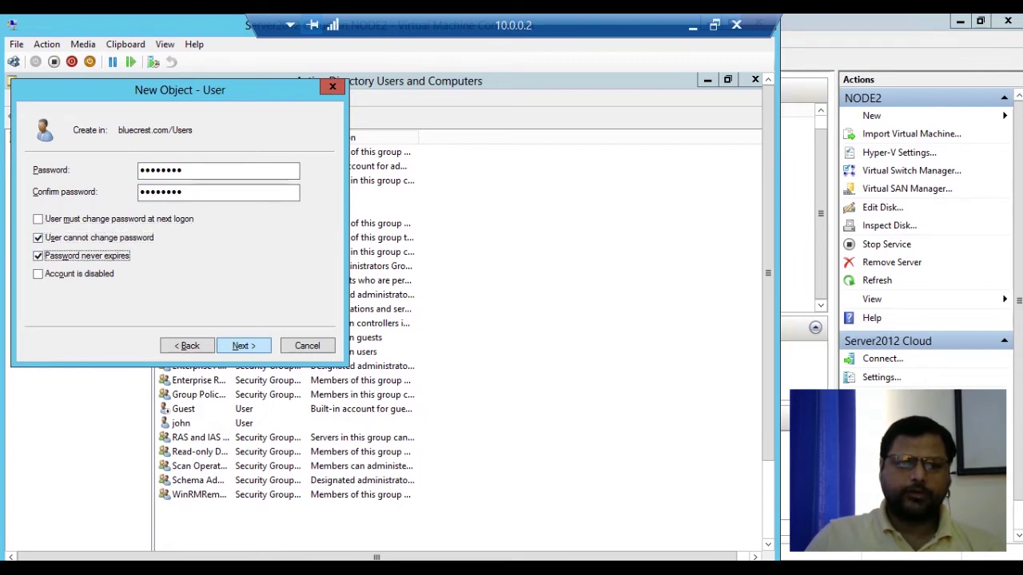
key(Return)
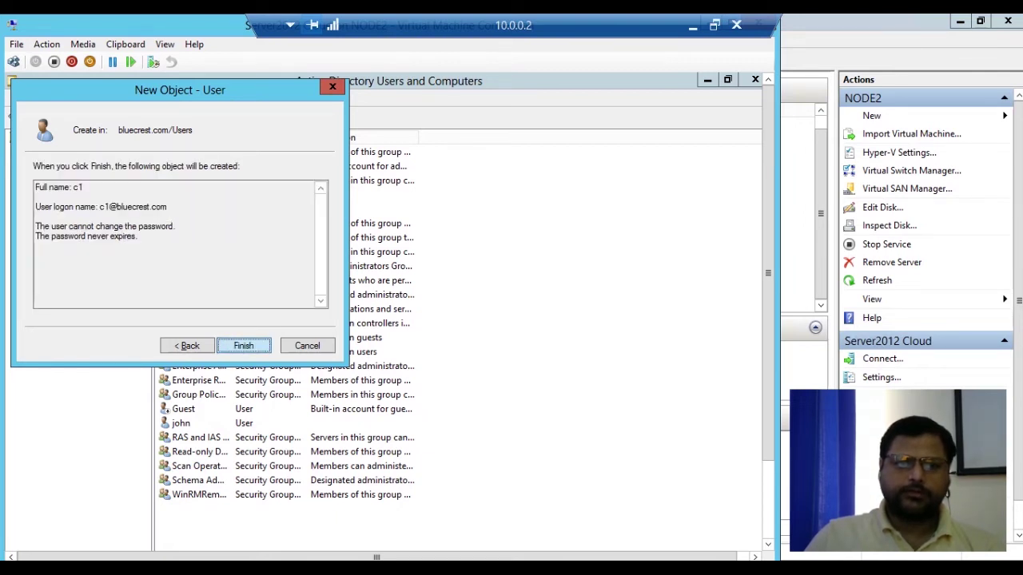
key(Return)
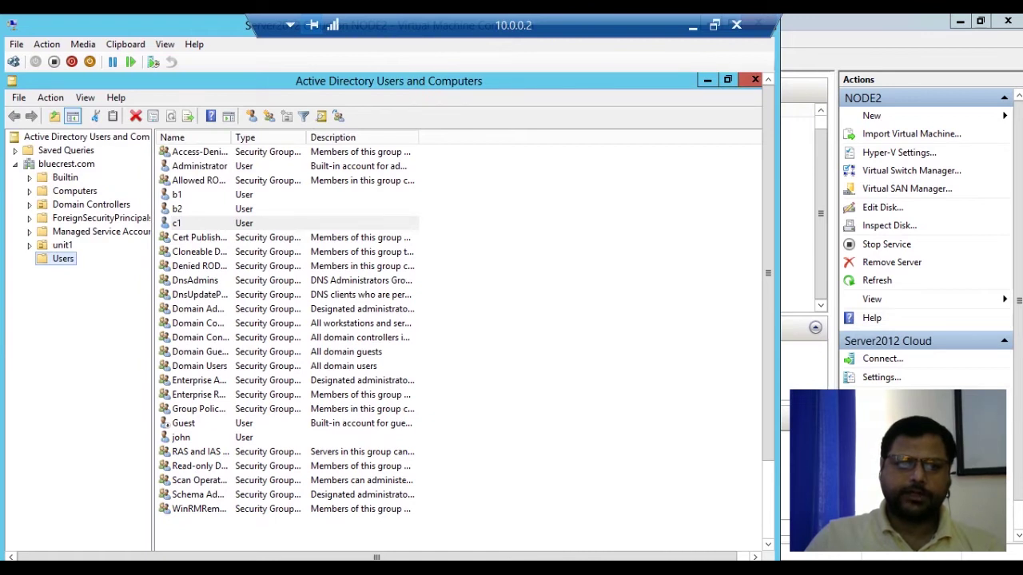
Start a new user in Users with name c2 and logon name c2.
right_click(64, 258)
key(Escape)
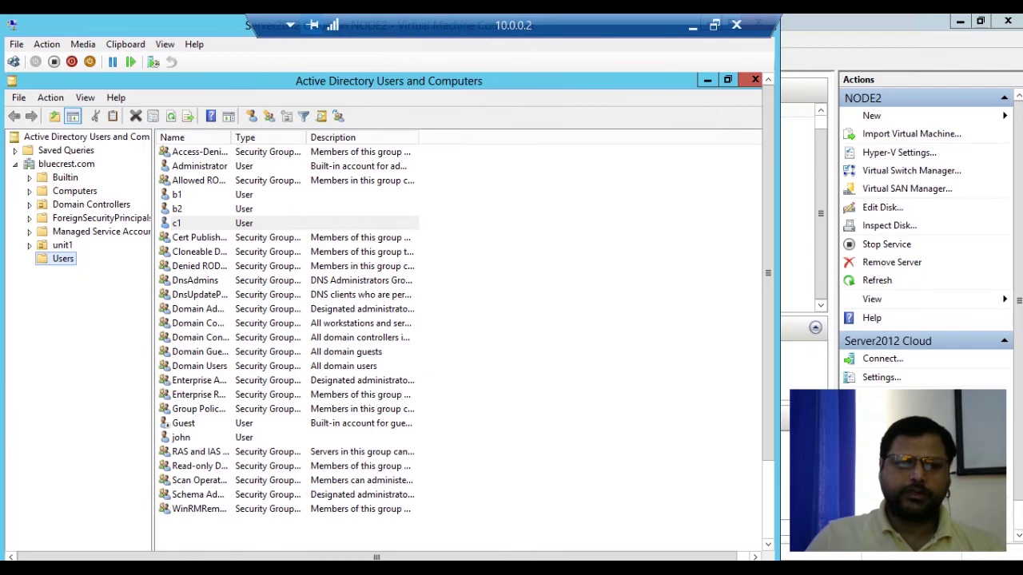
right_click(68, 261)
mouse_move(104, 306)
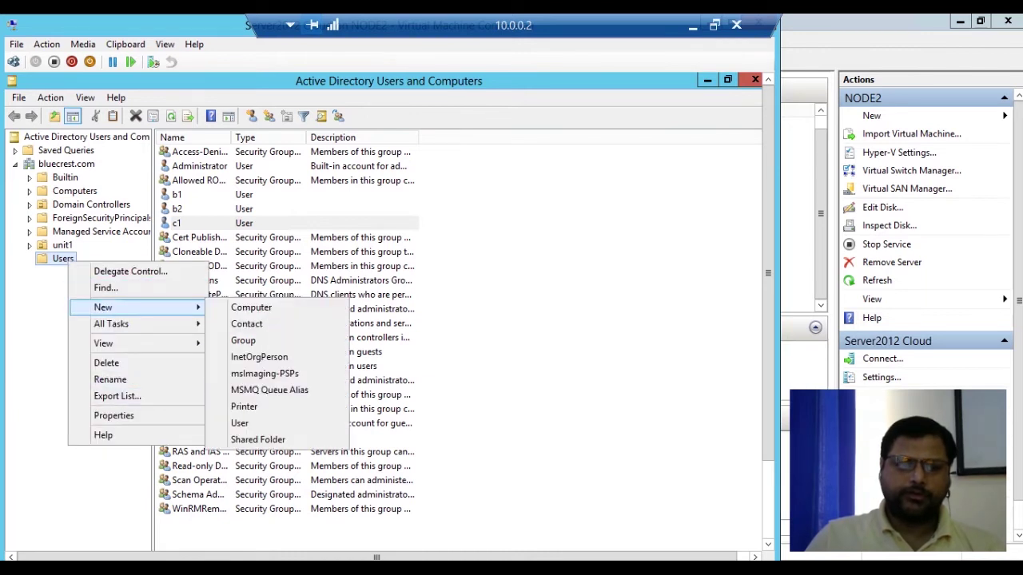
click(239, 423)
text(c2)
key(Tab)
key(Tab)
key(Tab)
key(Tab)
key(Tab)
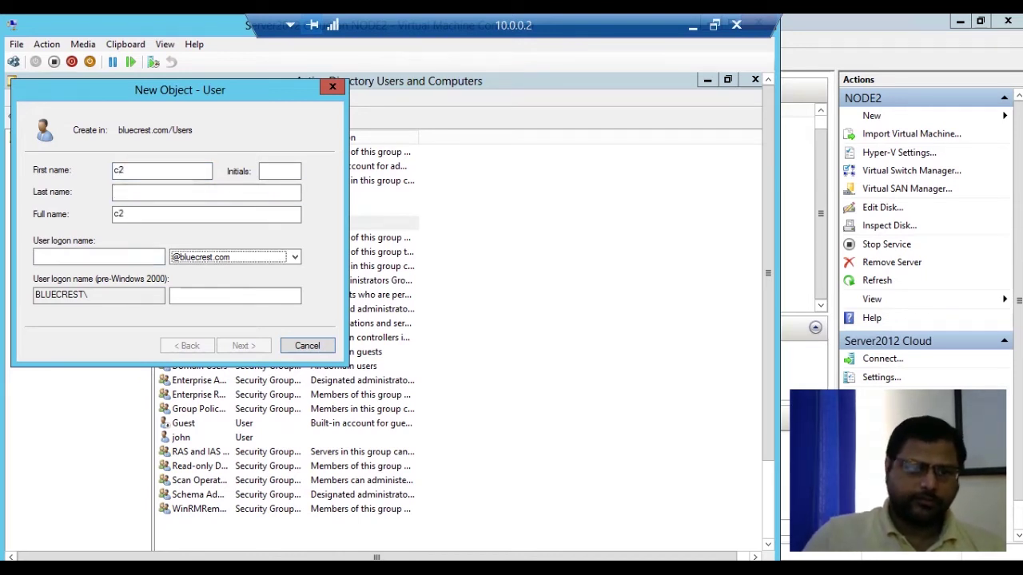
key(shift+Tab)
text(c2)
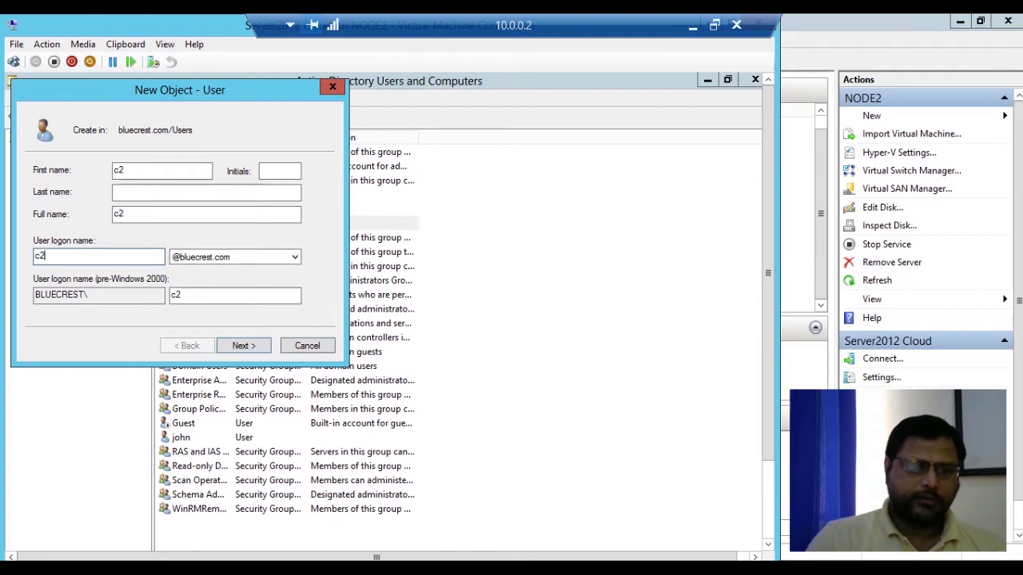
key(Return)
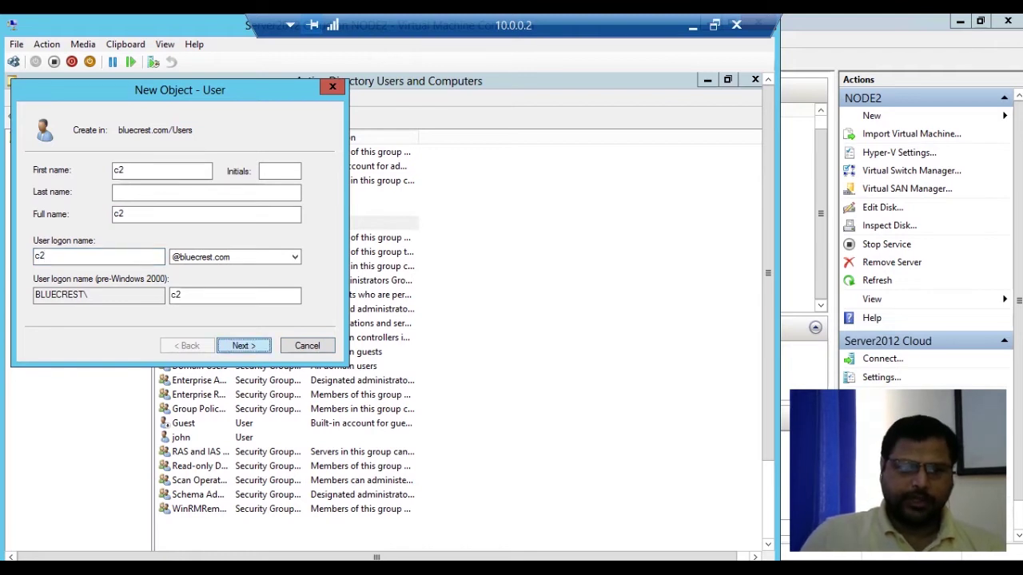
Give c2 a confirmed password that never expires and the user cannot change, then finish.
text(Pa$$w0rd)
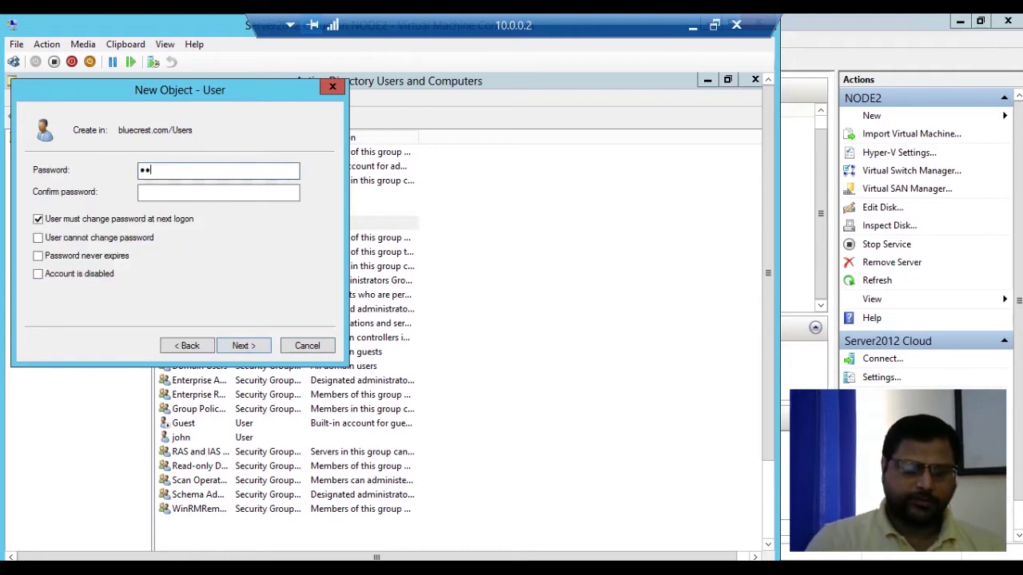
key(Tab)
text(Pa$$w0rd)
key(Tab)
key(space)
key(Tab)
key(space)
key(Tab)
key(space)
key(Tab)
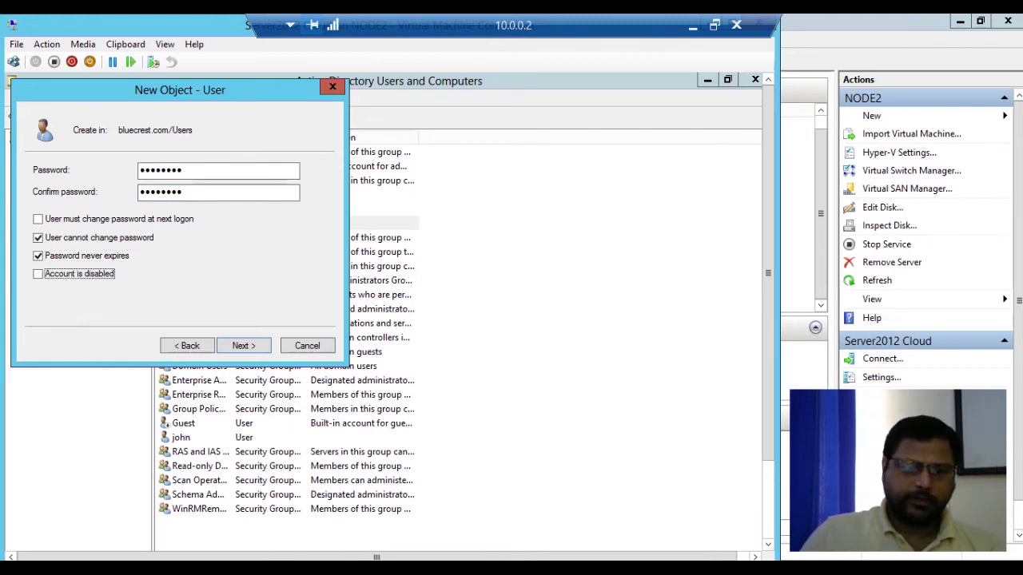
key(Return)
key(Return)
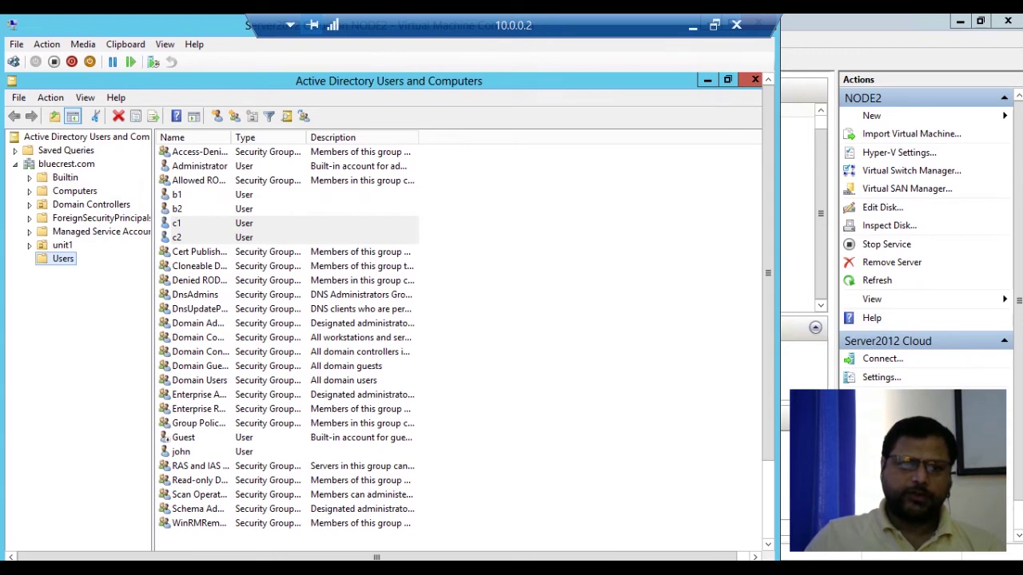
Add c1 to the Server Operators group on its Member Of tab and apply the change.
click(176, 224)
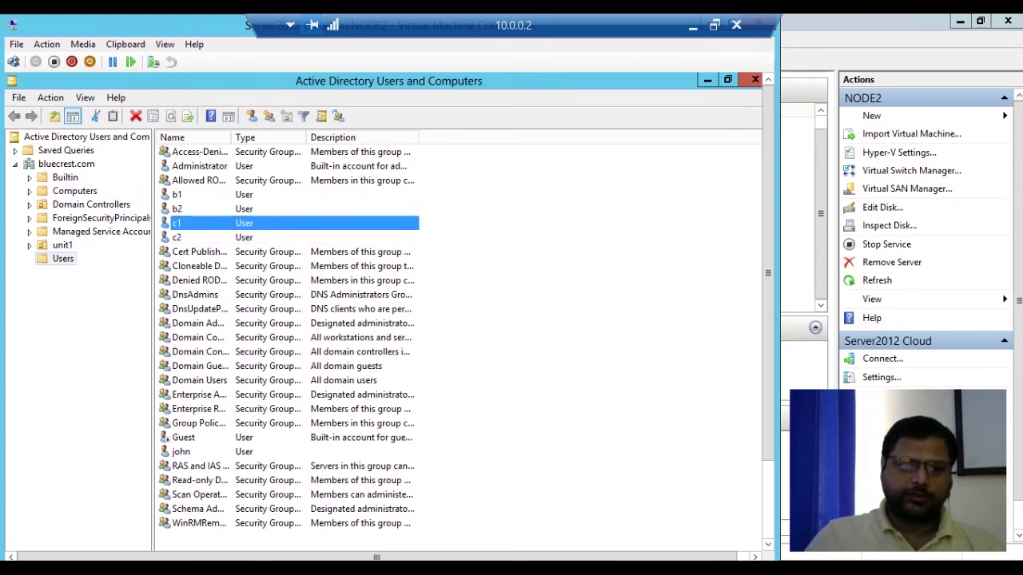
right_click(193, 225)
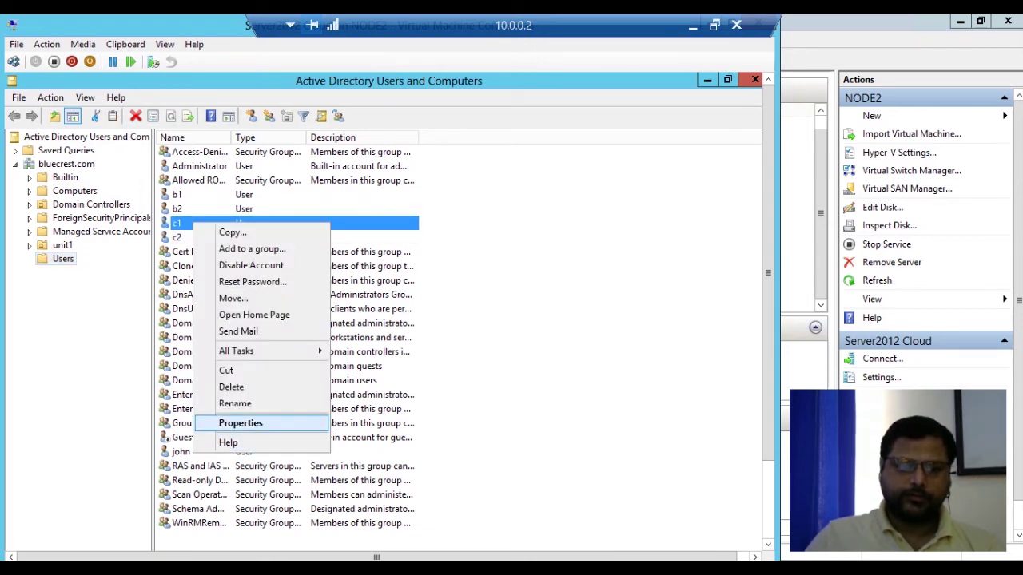
click(241, 422)
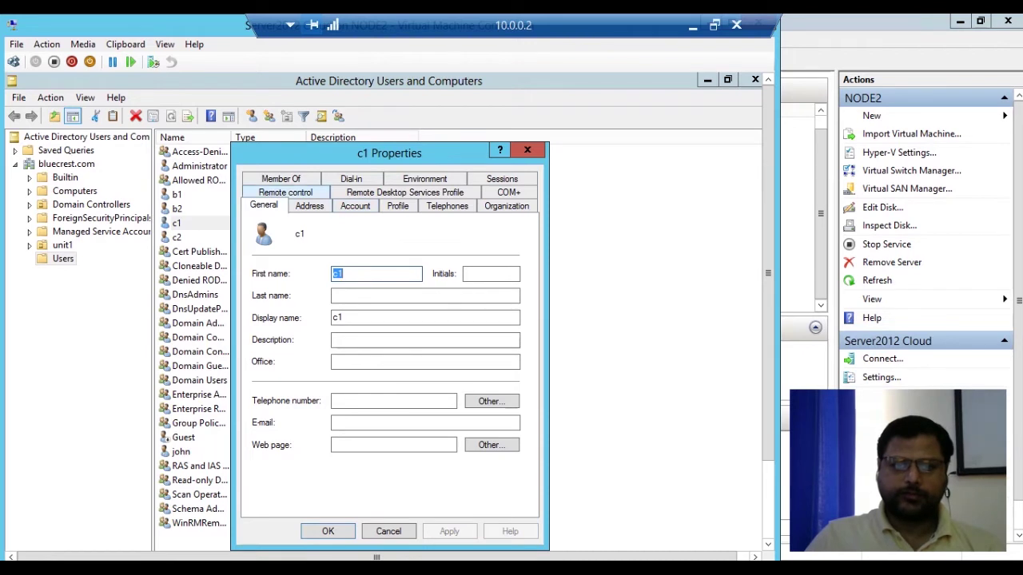
click(281, 178)
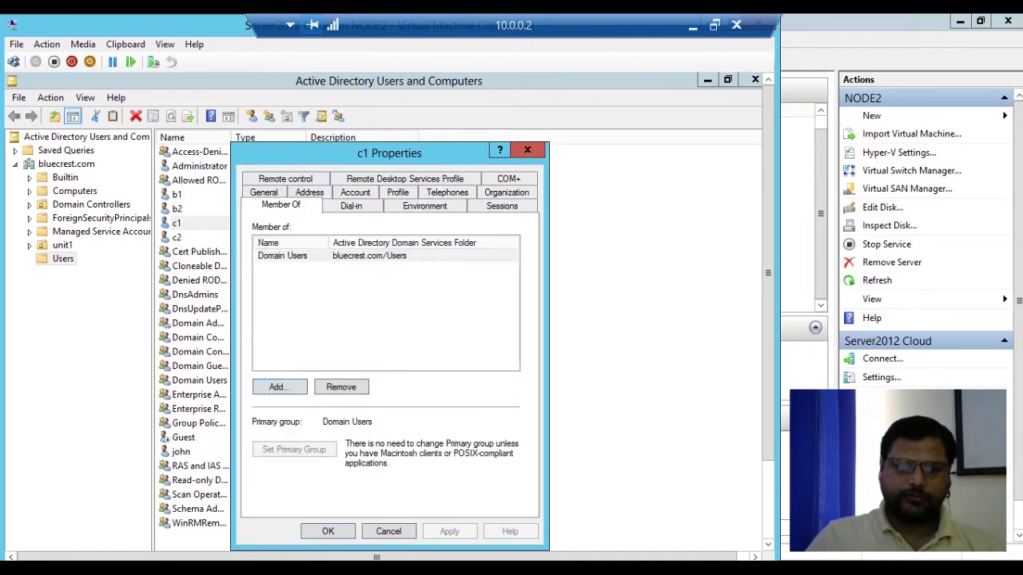
click(278, 387)
text(s)
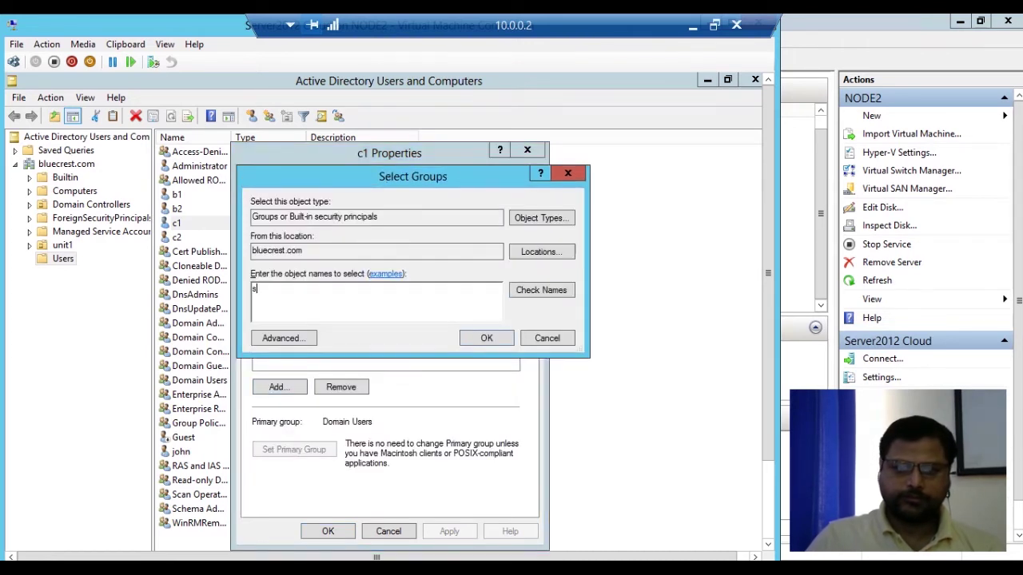
click(541, 290)
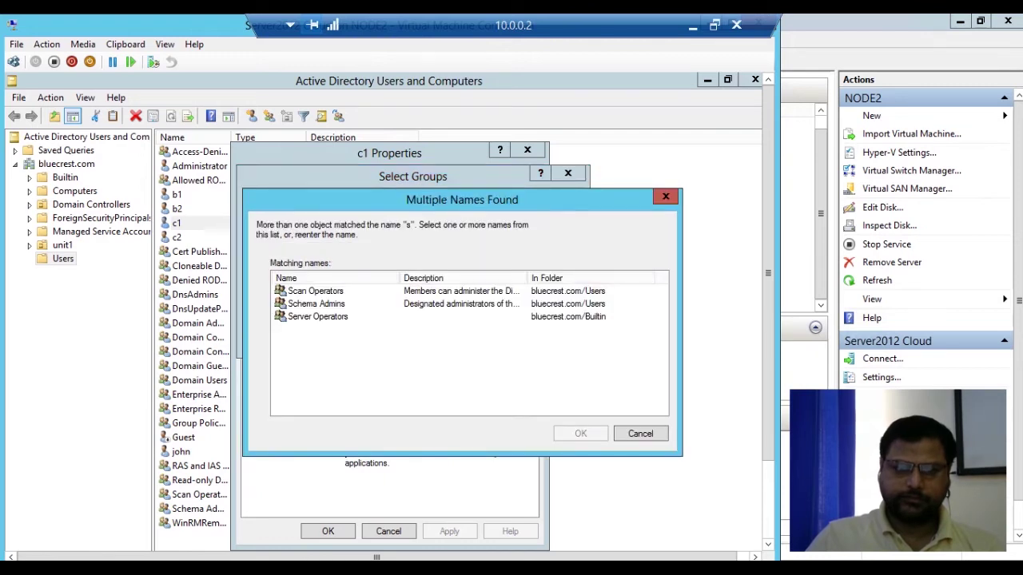
click(316, 291)
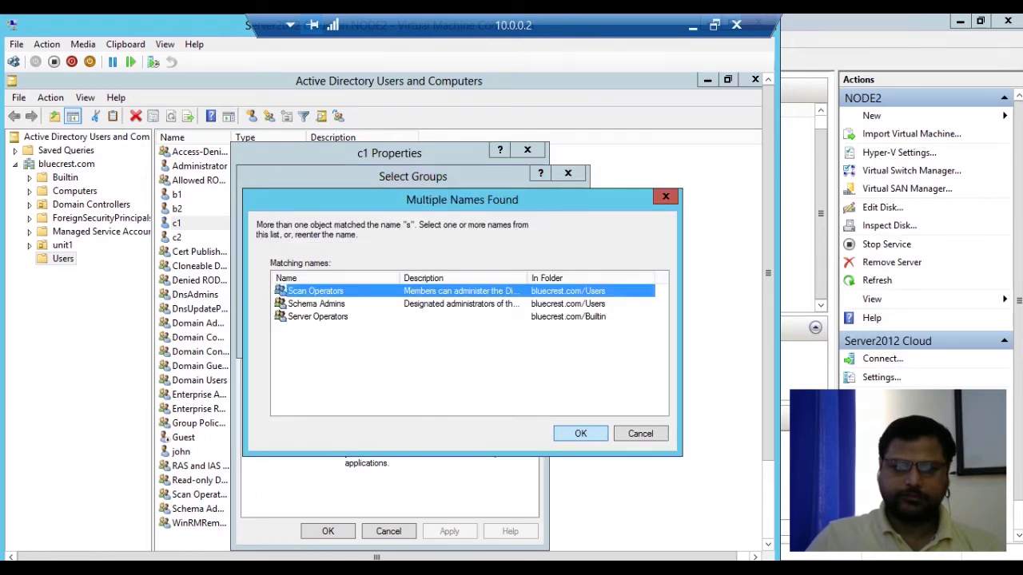
click(318, 317)
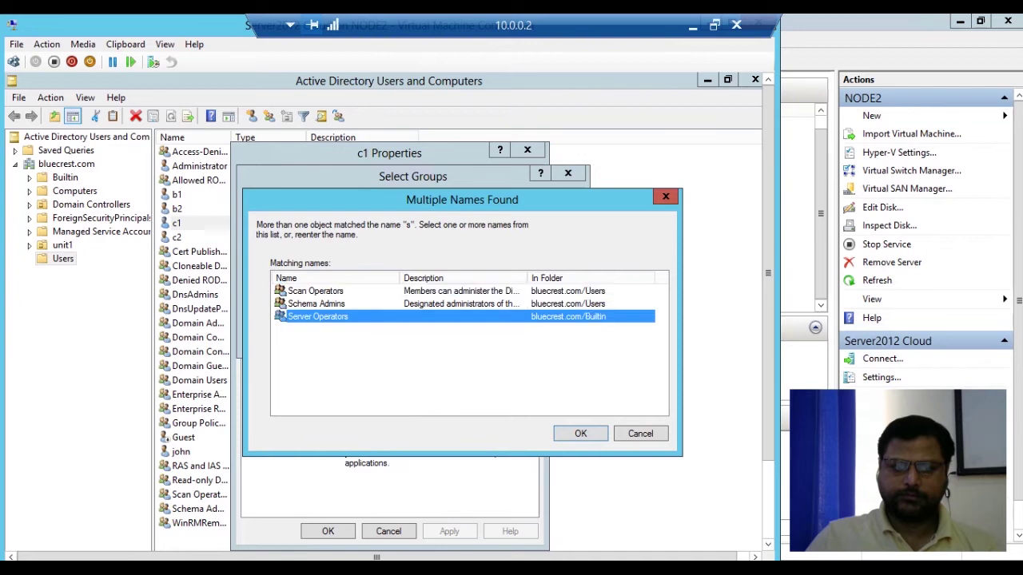
key(Return)
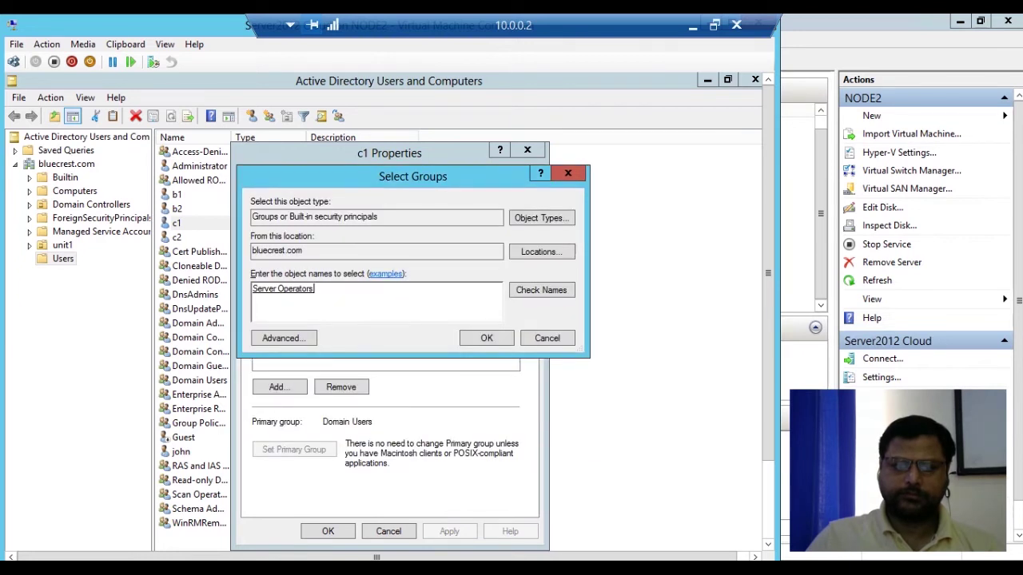
key(Return)
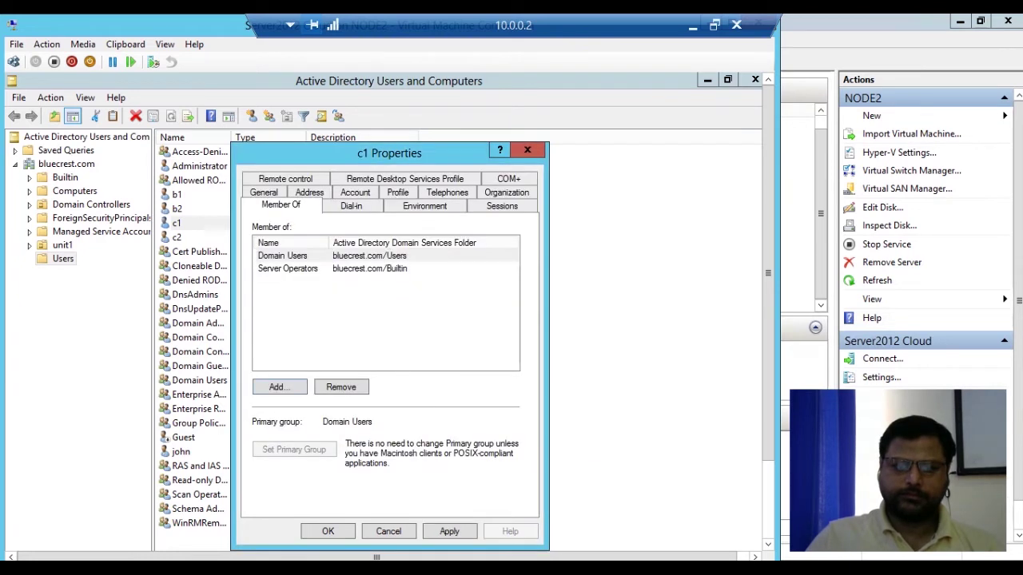
key(alt+a)
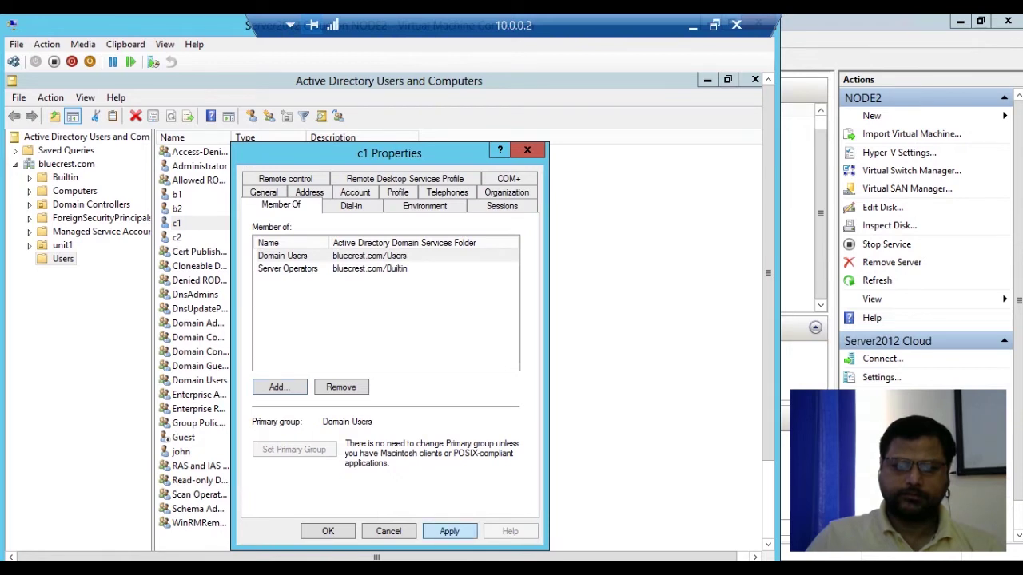
key(Return)
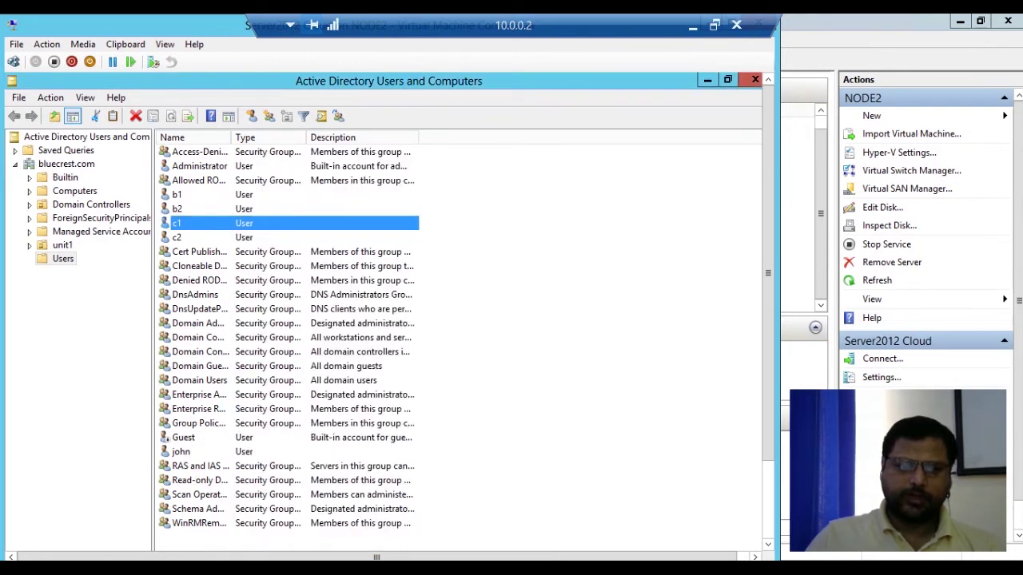
Add user c2 to the Server Operators group through its Member Of properties and apply.
right_click(178, 239)
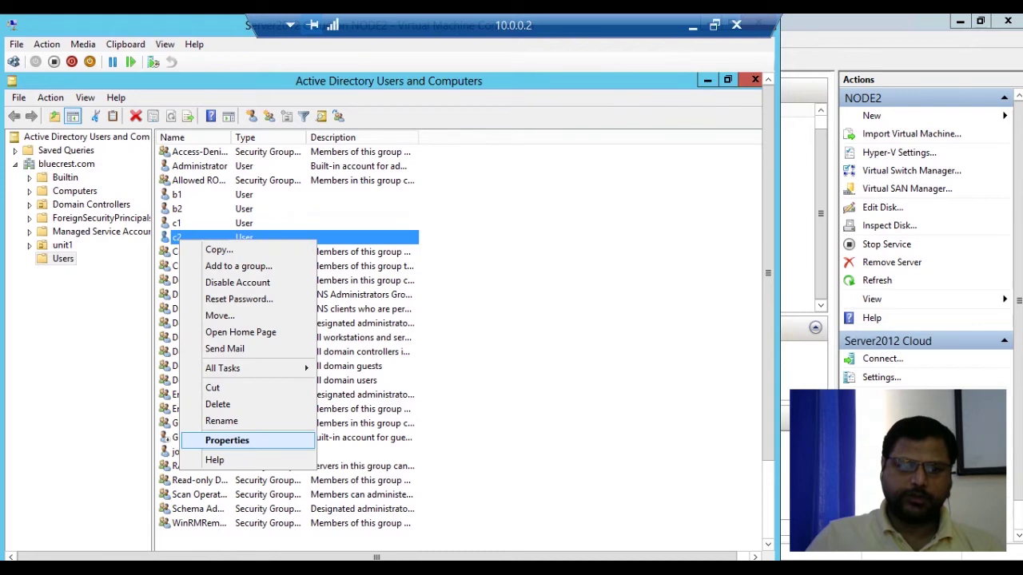
click(227, 441)
click(280, 179)
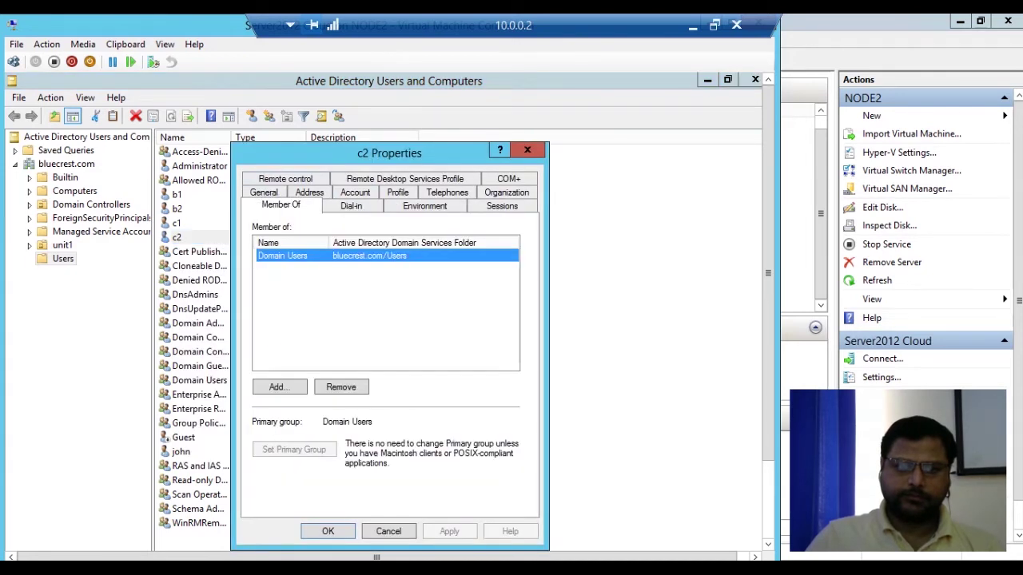
click(279, 387)
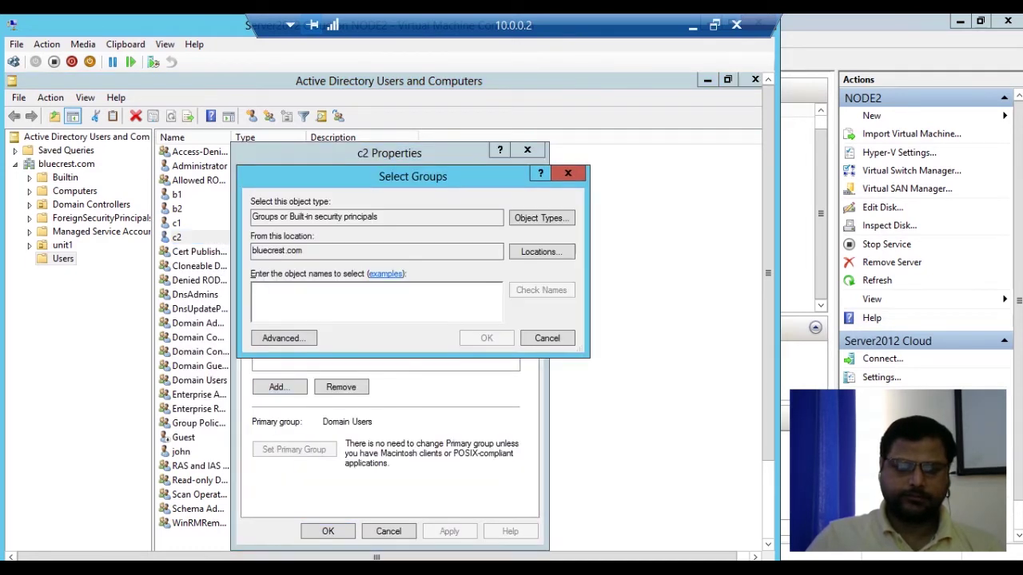
text(s)
click(542, 290)
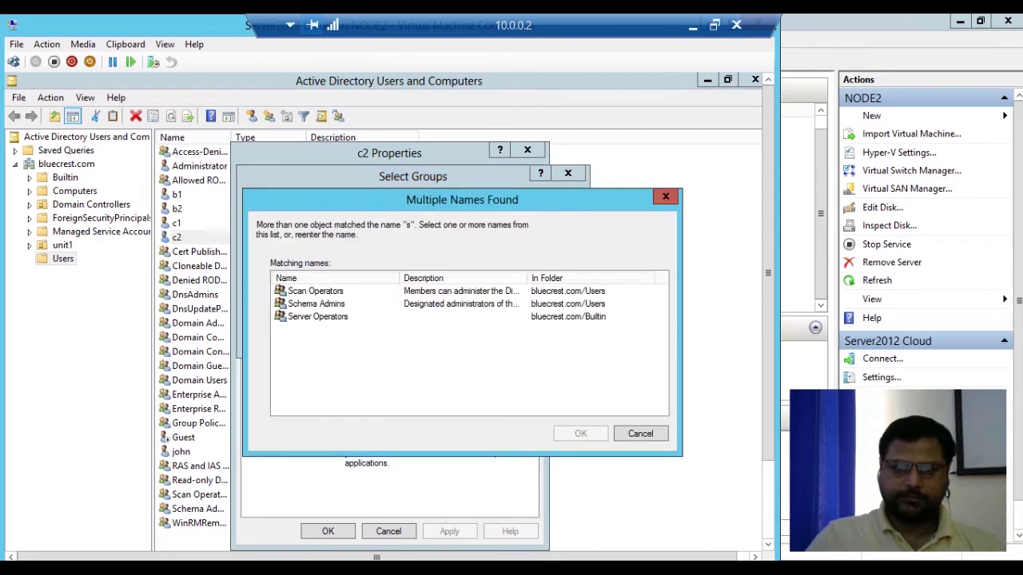
click(318, 317)
click(580, 434)
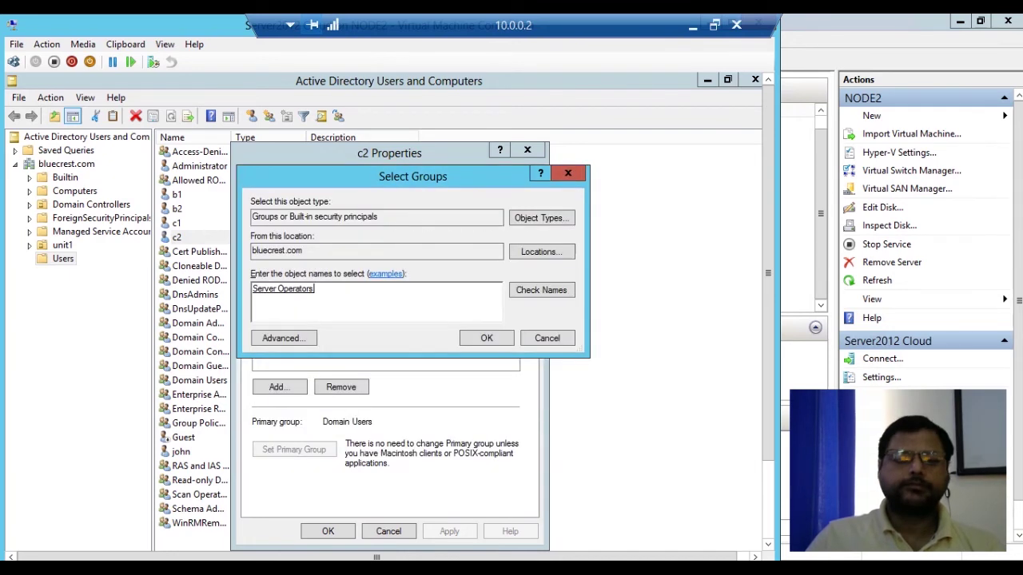
key(Return)
click(449, 531)
click(328, 532)
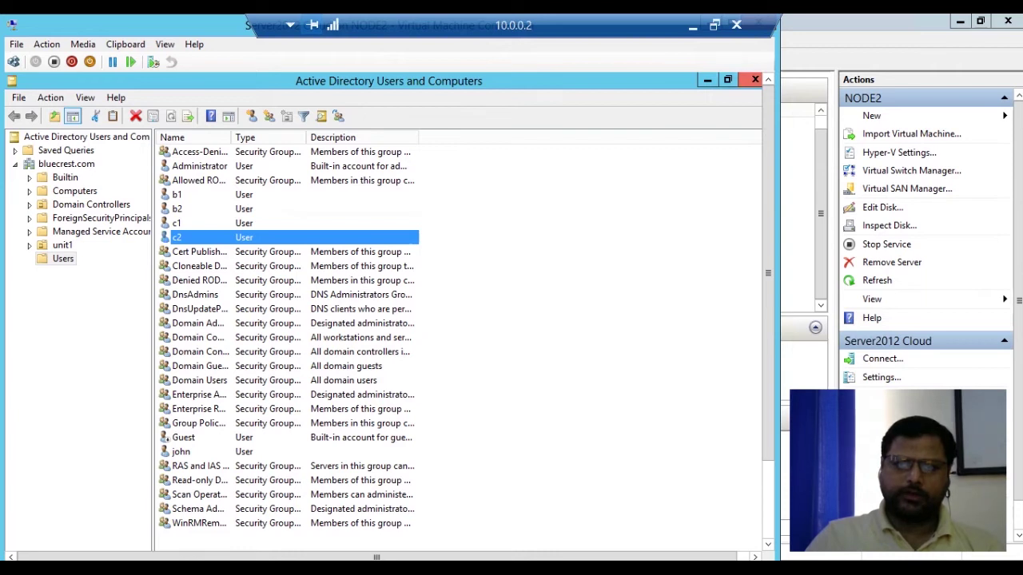
Close Active Directory Users and Computers and launch the Add Roles and Features Wizard from Manage.
click(707, 80)
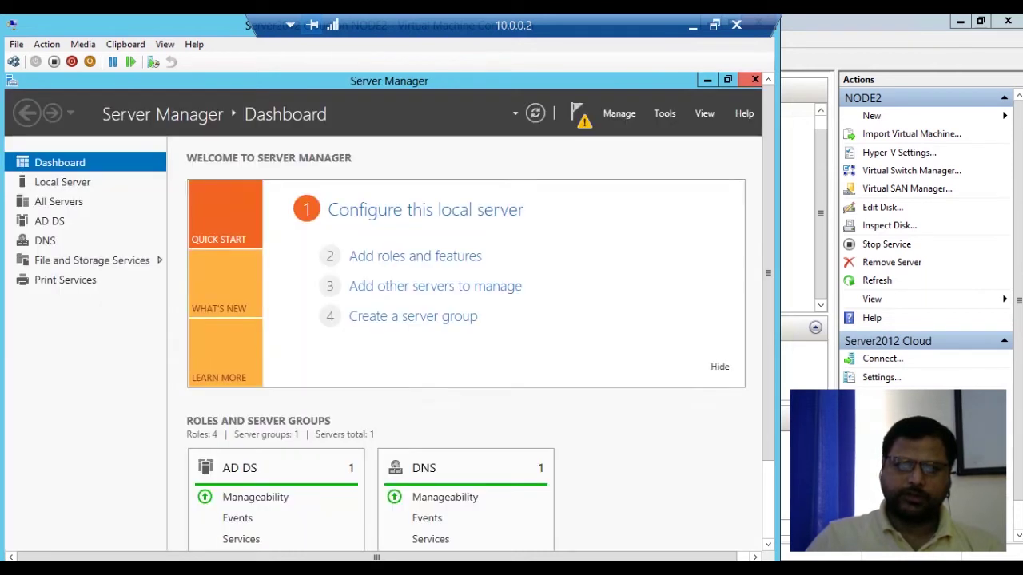
drag(768, 250, 768, 344)
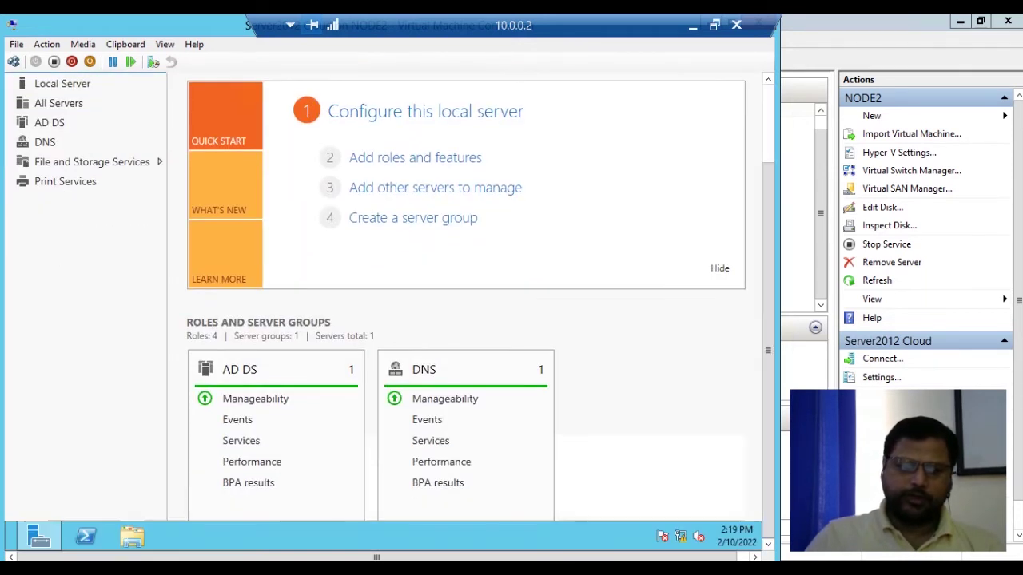
drag(152, 25, 177, 27)
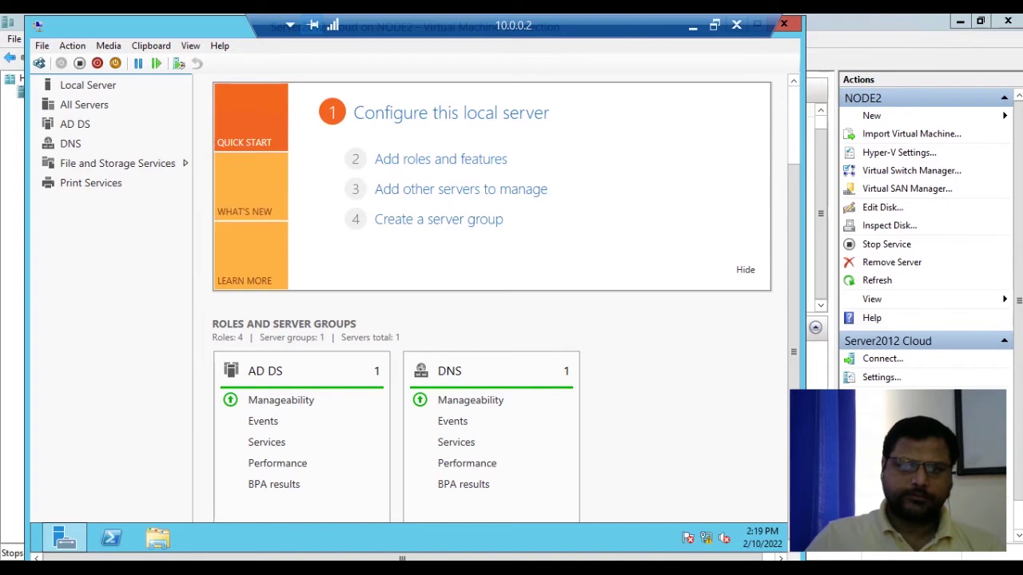
drag(794, 319, 794, 242)
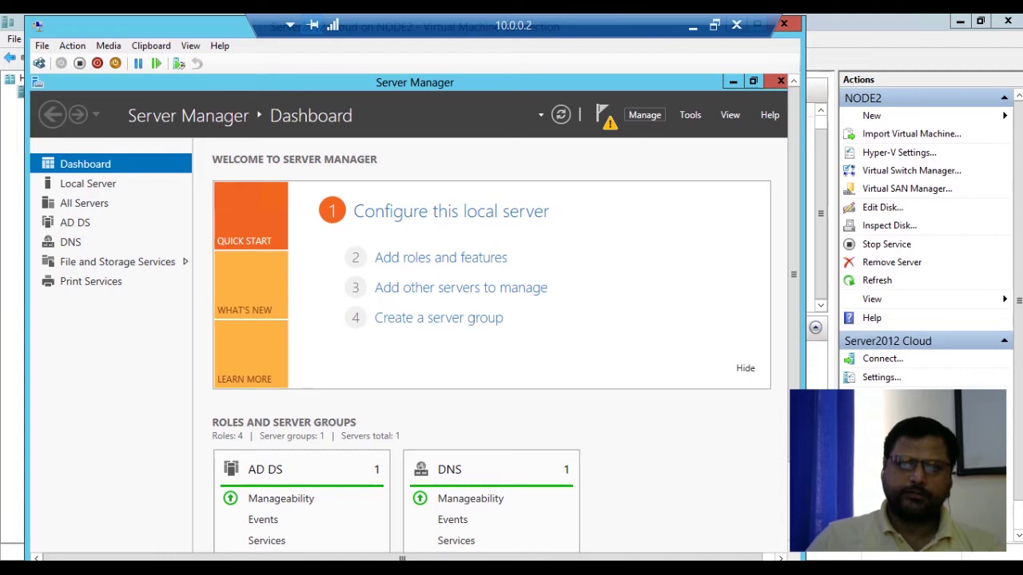
click(644, 114)
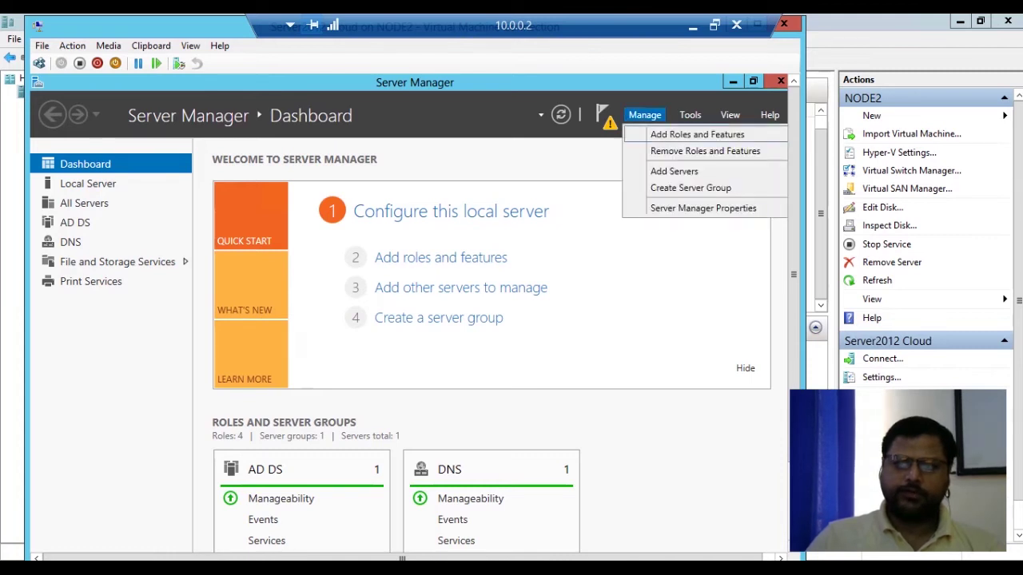
click(696, 134)
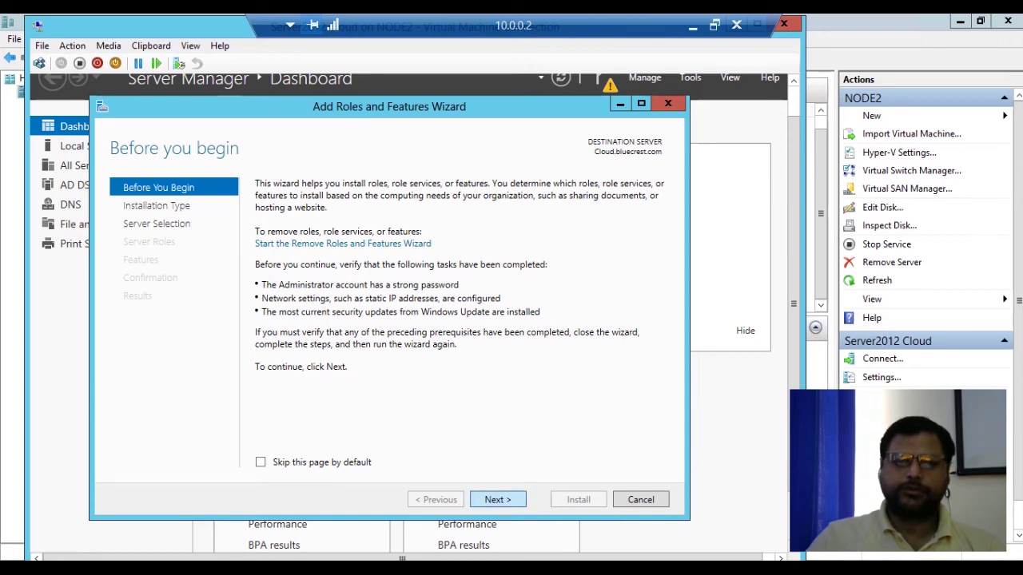
Choose a role-based install on the local server and select File Server Resource Manager with its tools.
click(498, 499)
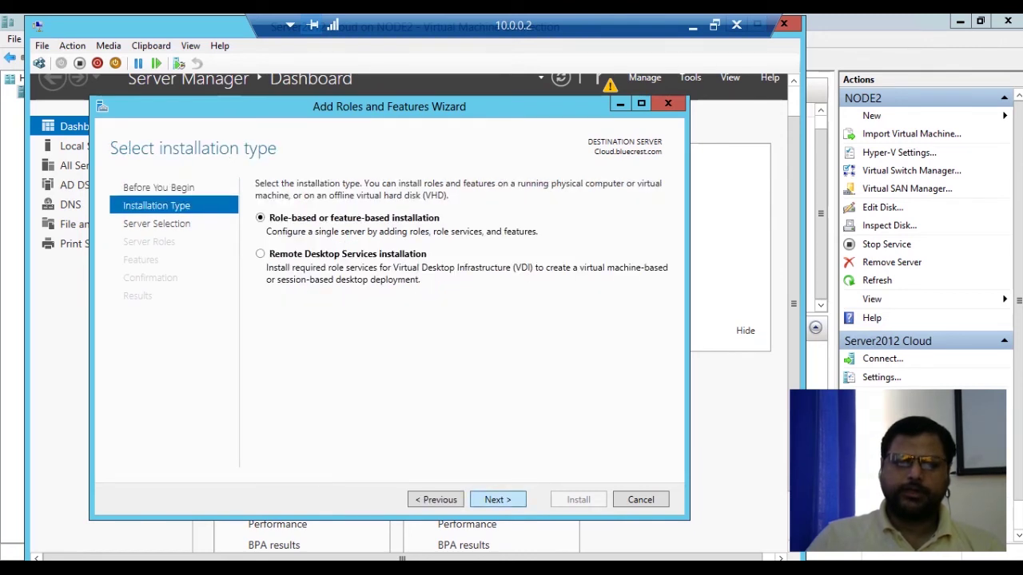
click(498, 499)
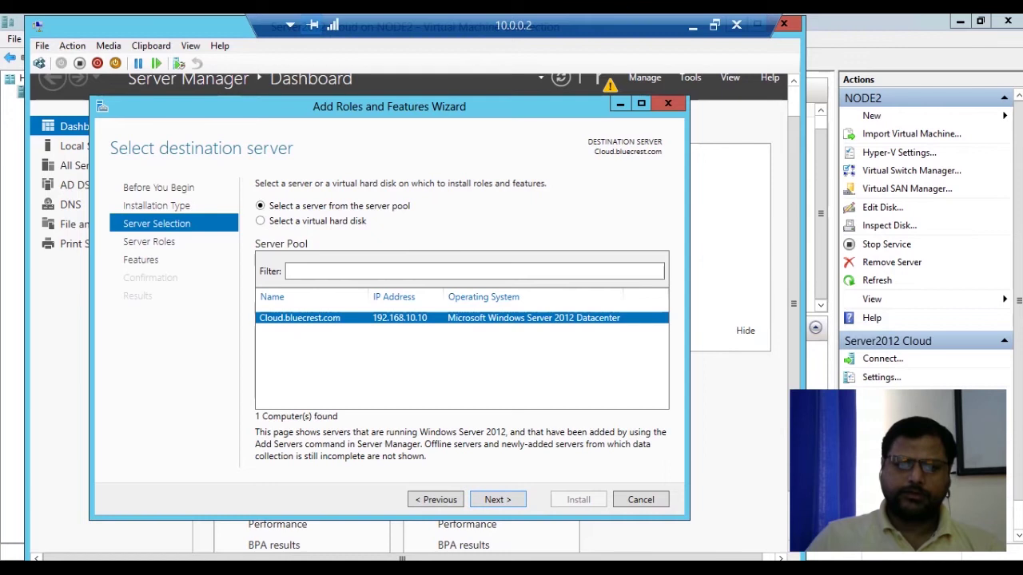
click(498, 499)
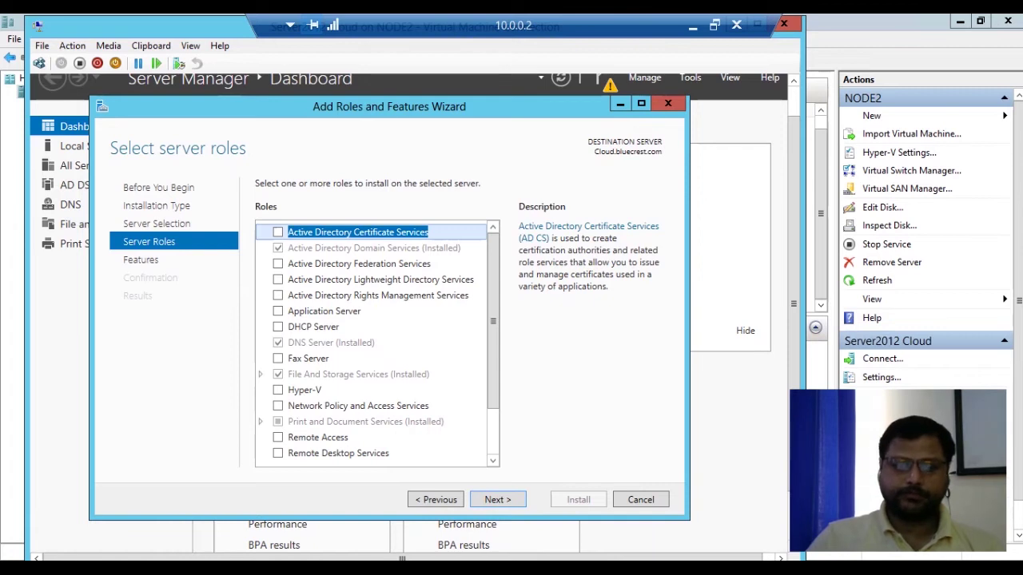
click(261, 373)
scroll(370, 374, down, 3)
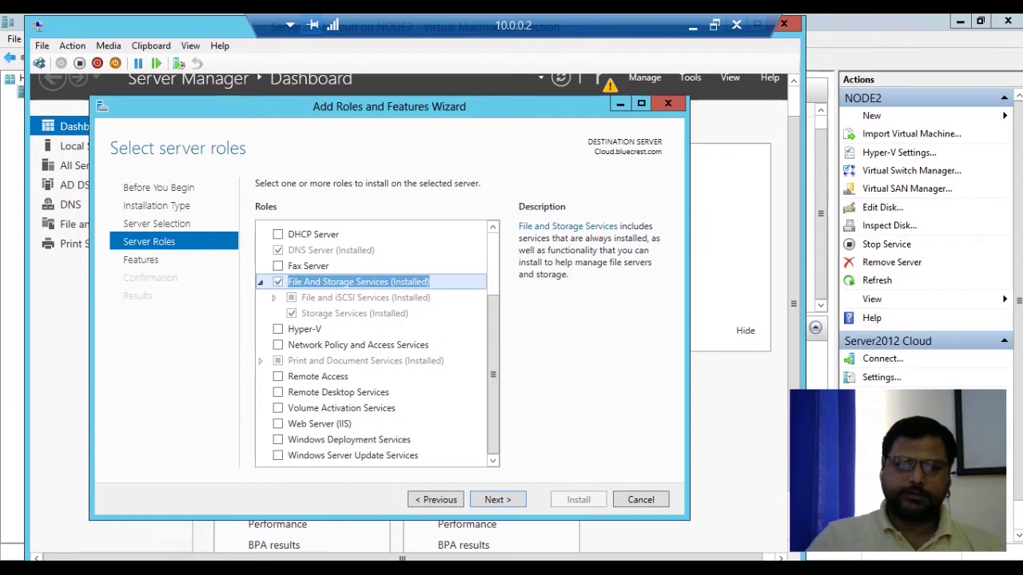
click(274, 298)
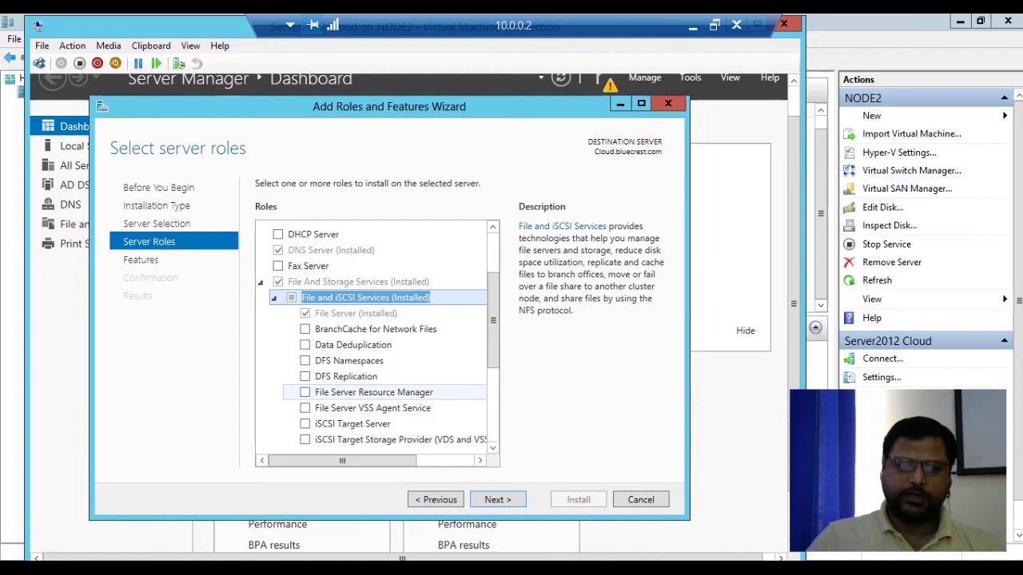
click(304, 393)
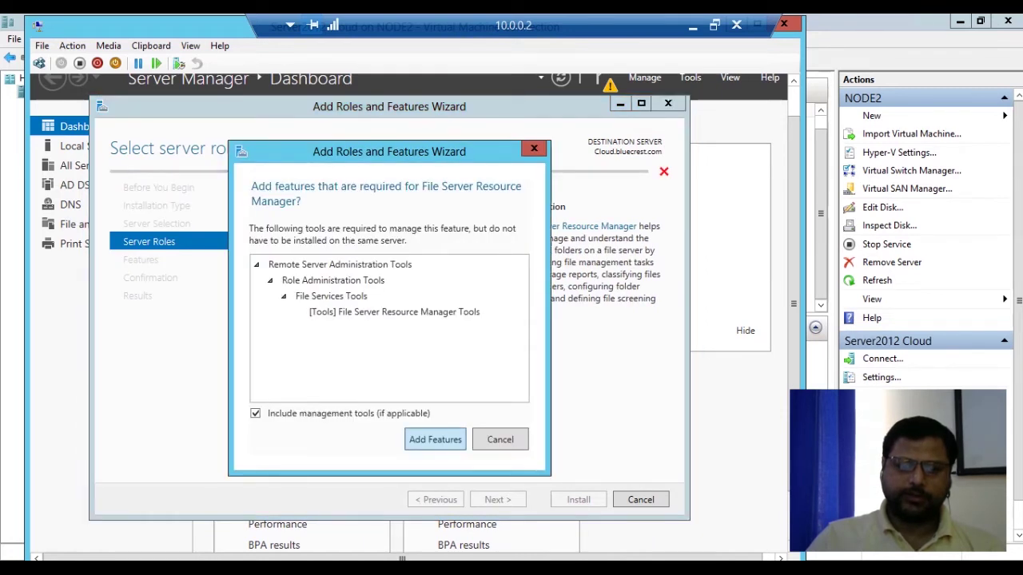
key(Return)
Skip extra features, enable automatic restart if required, and start the installation.
click(497, 499)
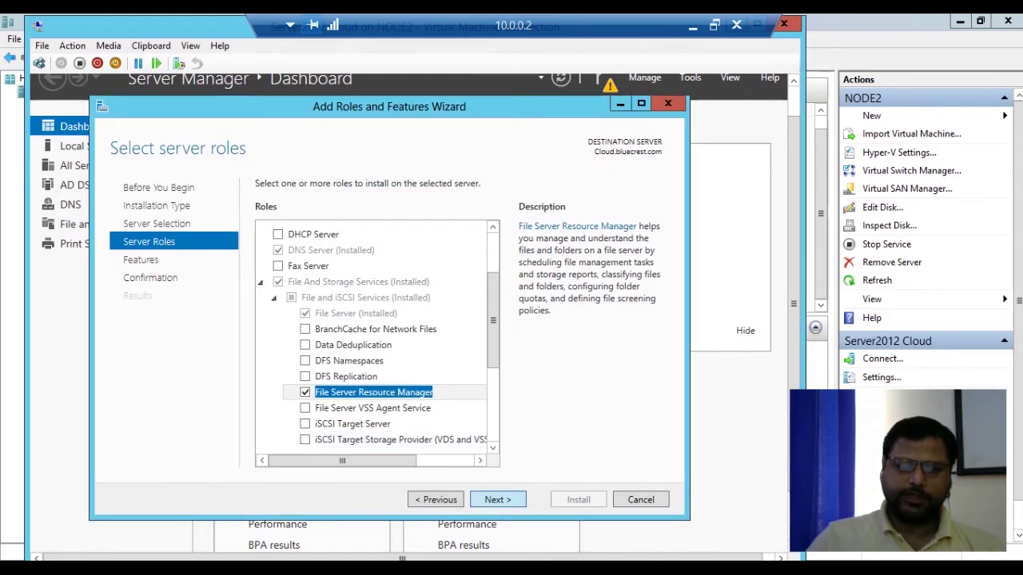
click(497, 499)
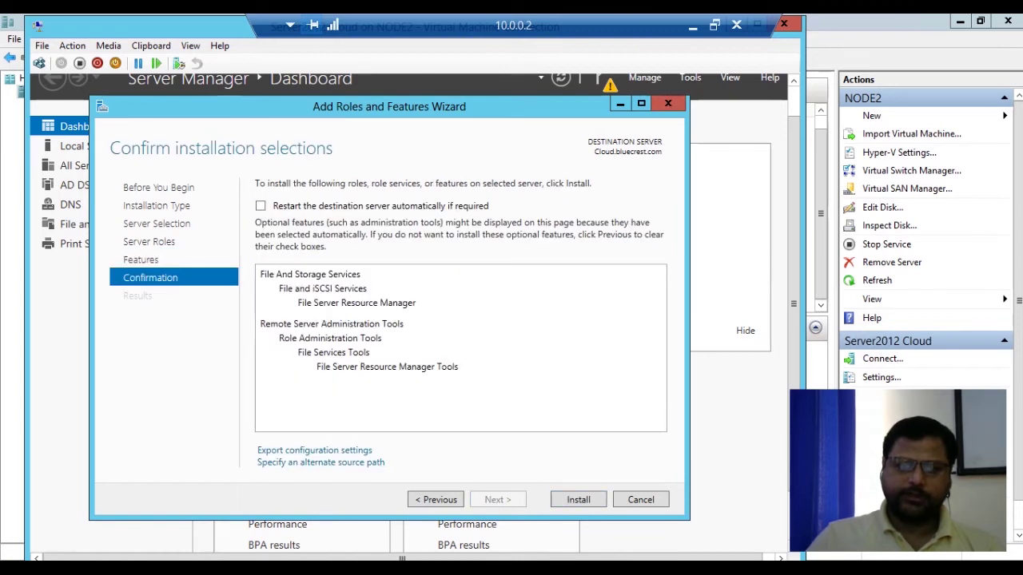
click(260, 206)
click(473, 370)
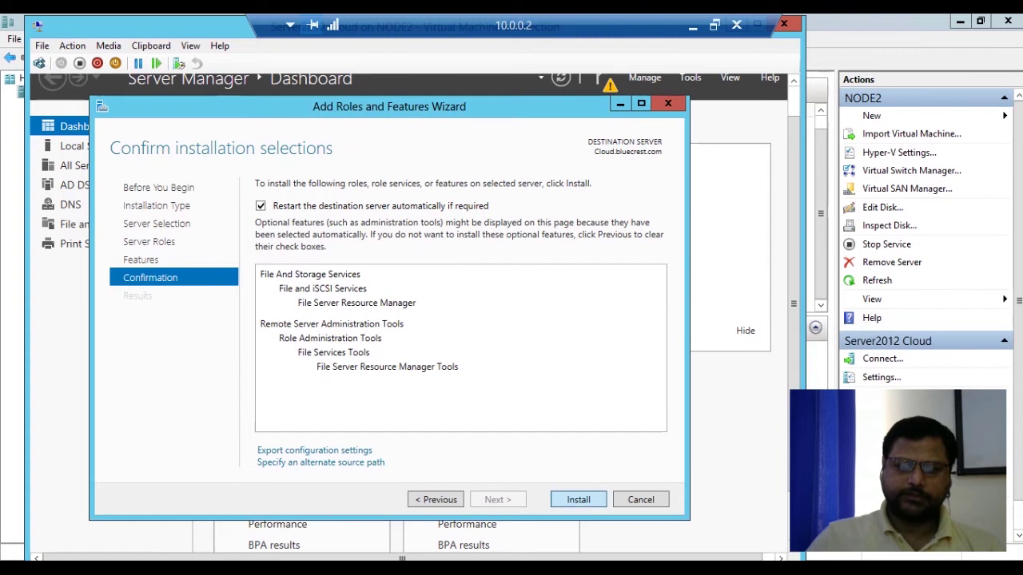
click(578, 499)
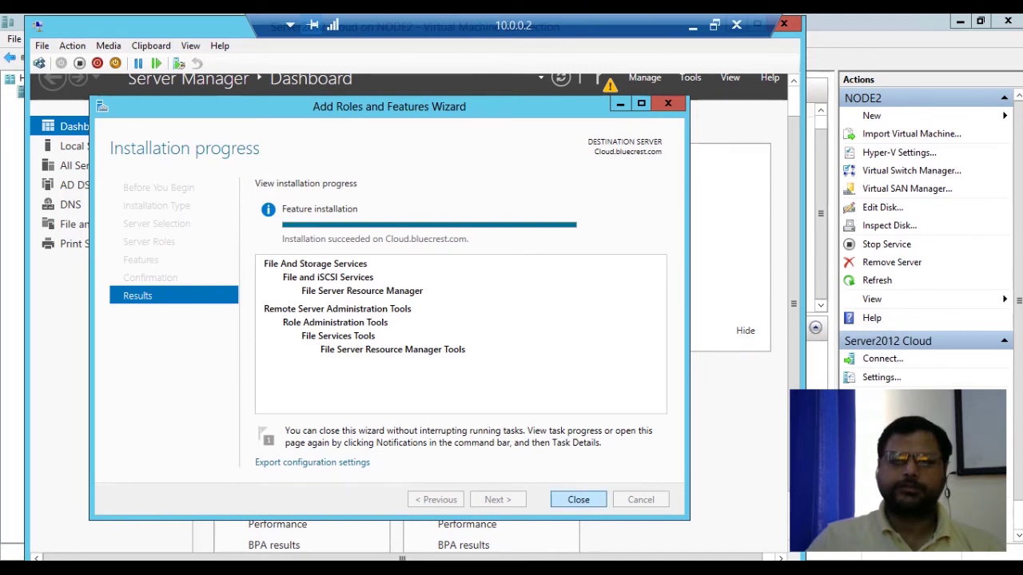
Close the wizard, launch File Server Resource Manager from Tools, and show its empty Quotas list.
click(578, 499)
drag(793, 304, 793, 275)
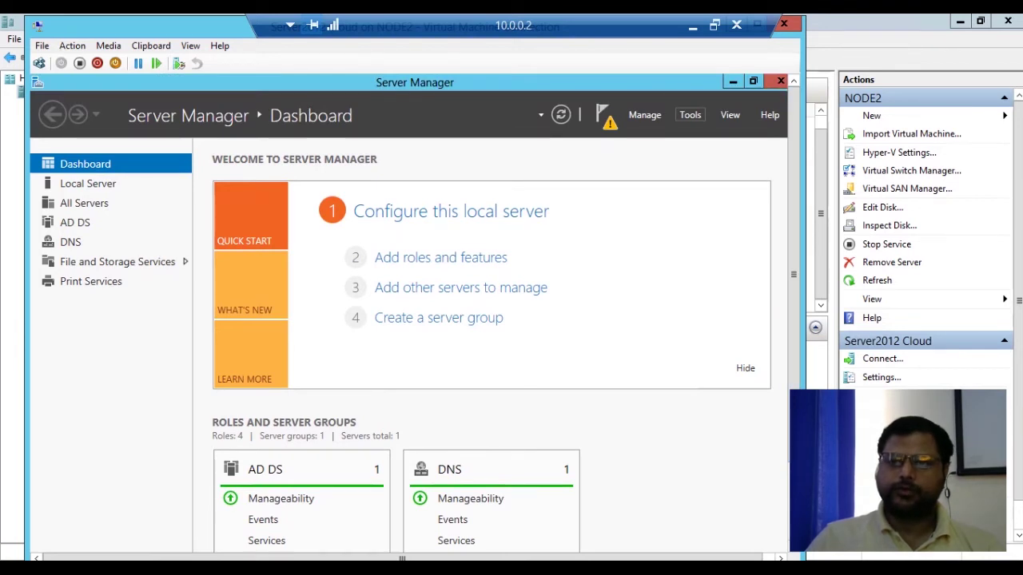
click(689, 114)
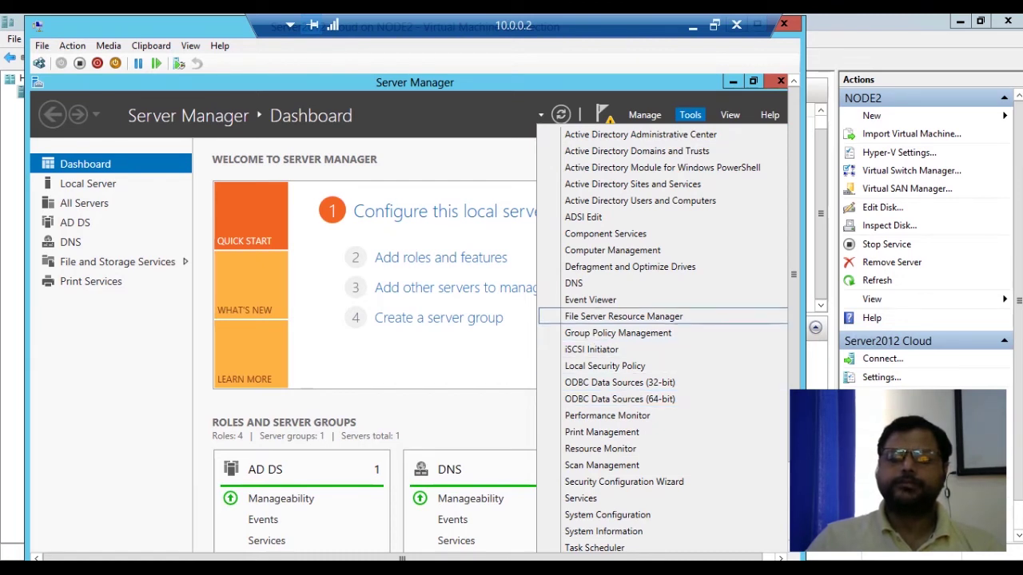
click(623, 316)
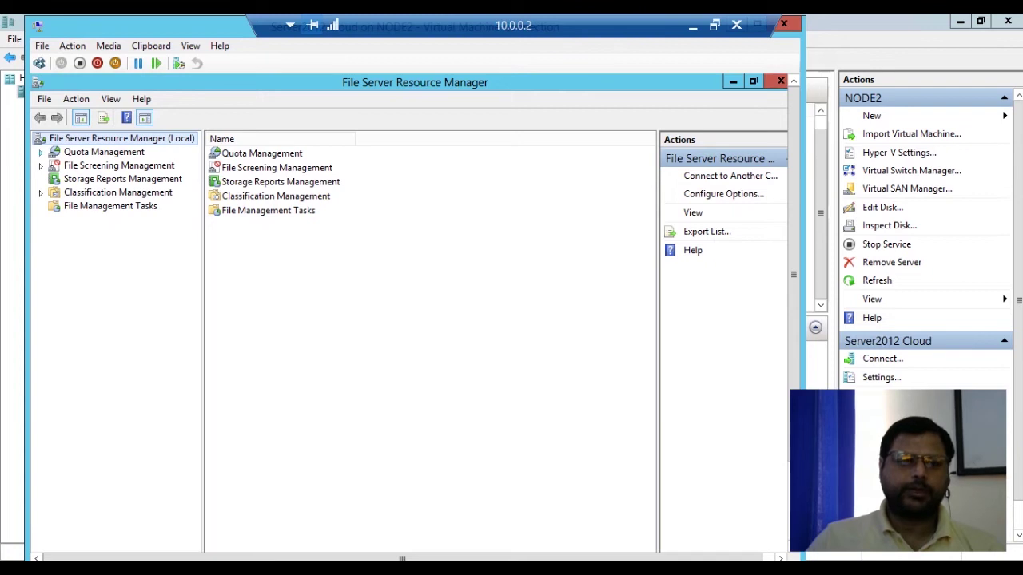
click(41, 152)
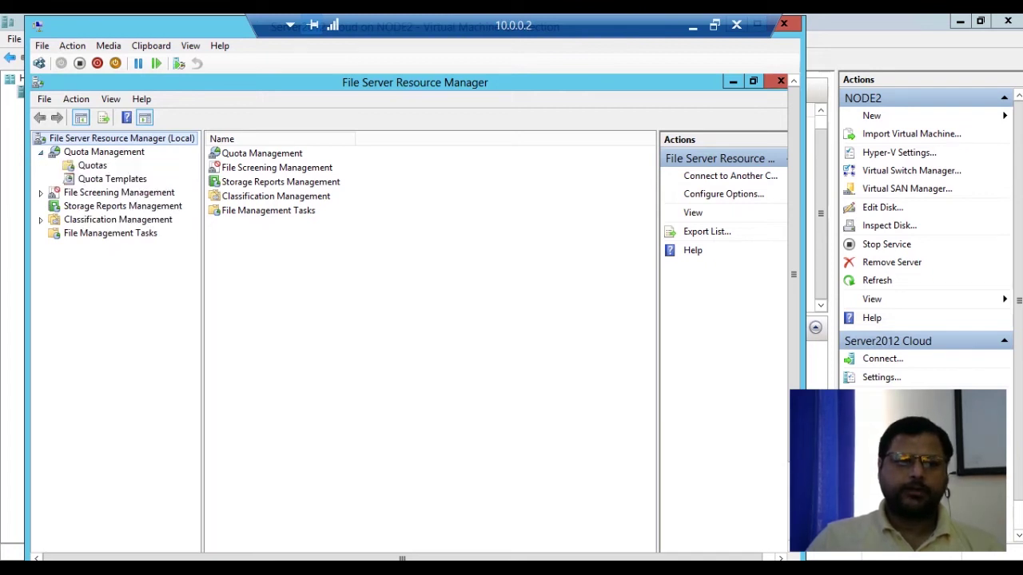
click(41, 193)
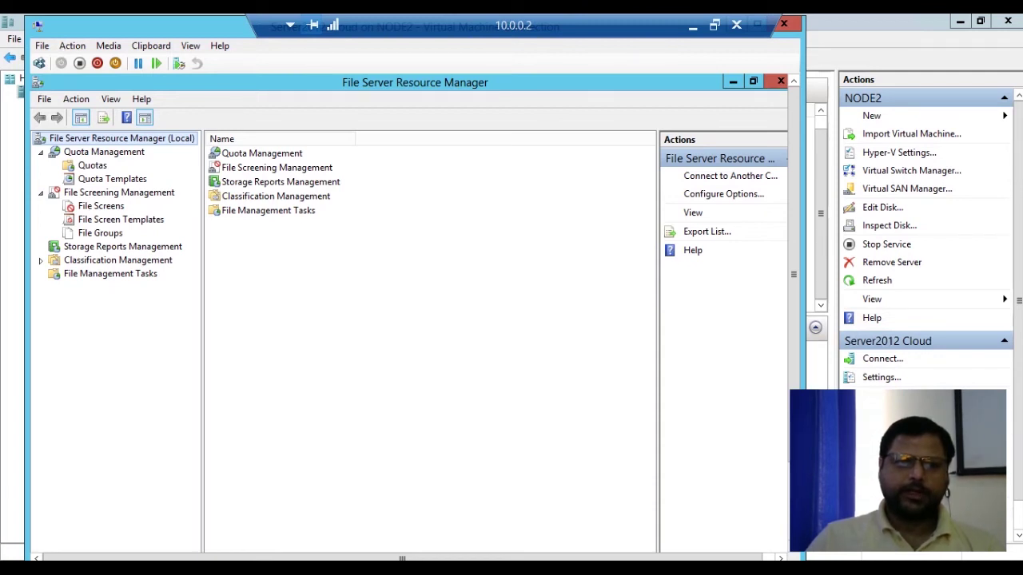
click(92, 165)
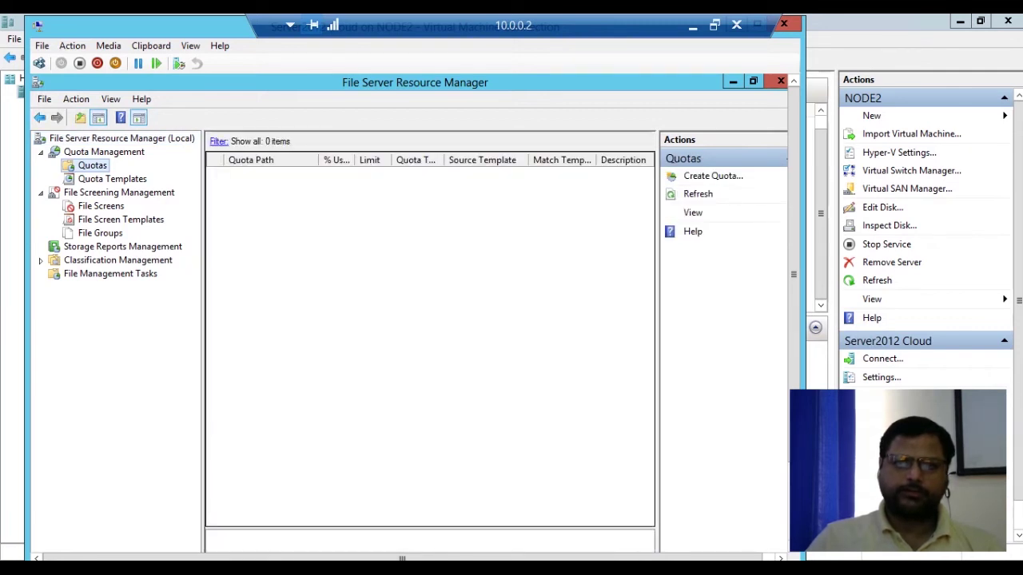
Switch to Quota Templates and start a new quota template named John.
click(713, 176)
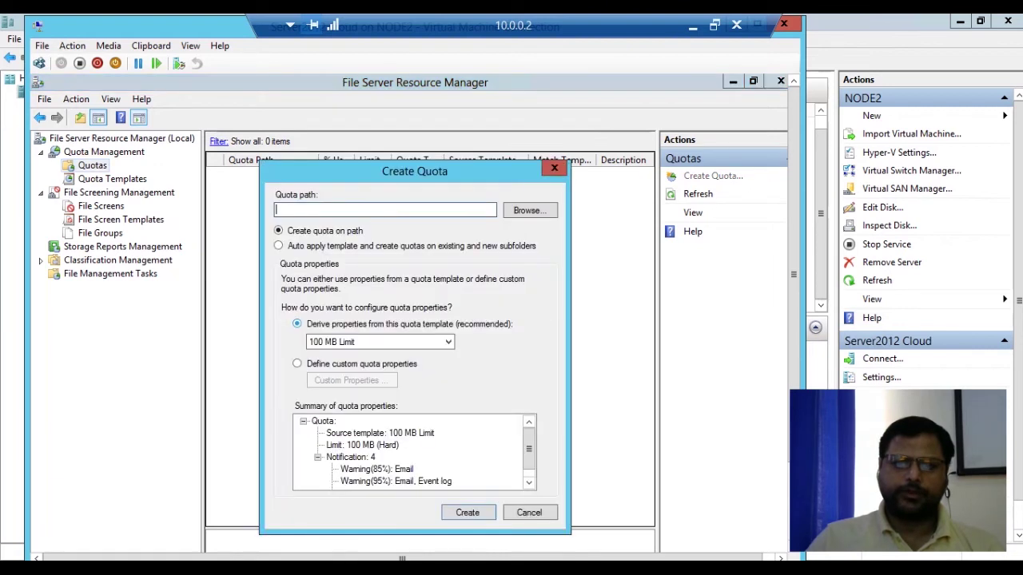
click(554, 168)
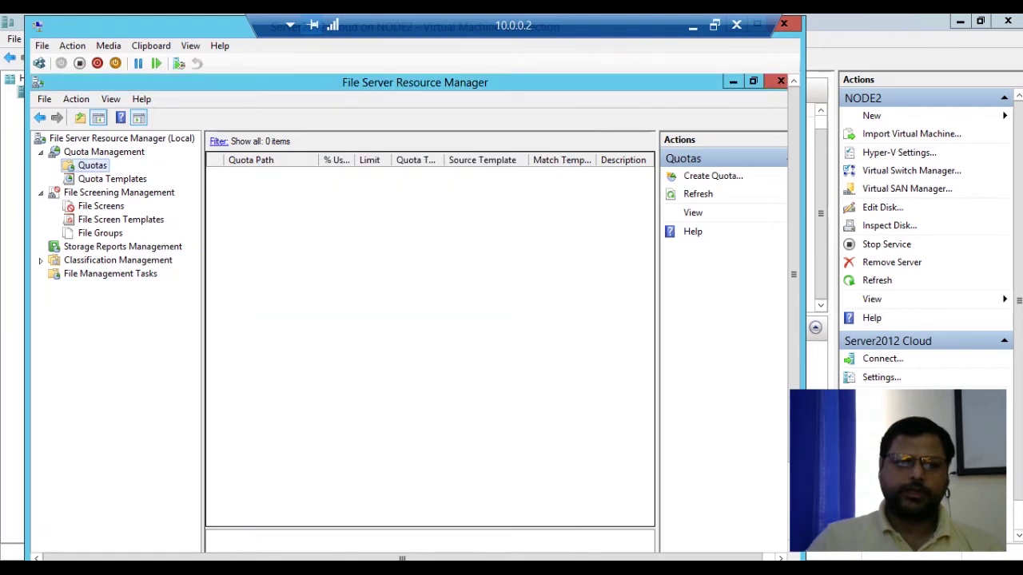
click(112, 178)
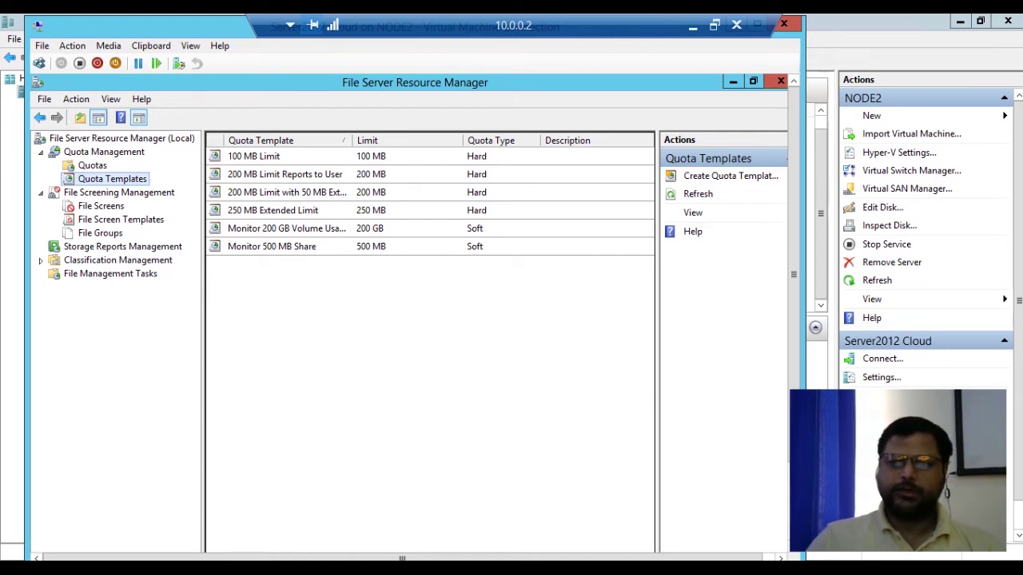
click(730, 176)
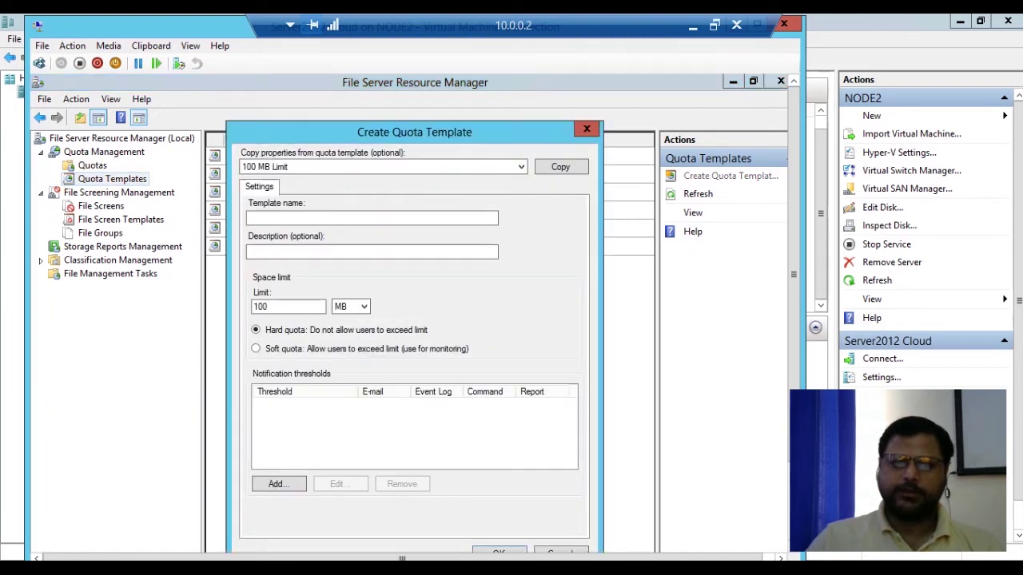
click(372, 218)
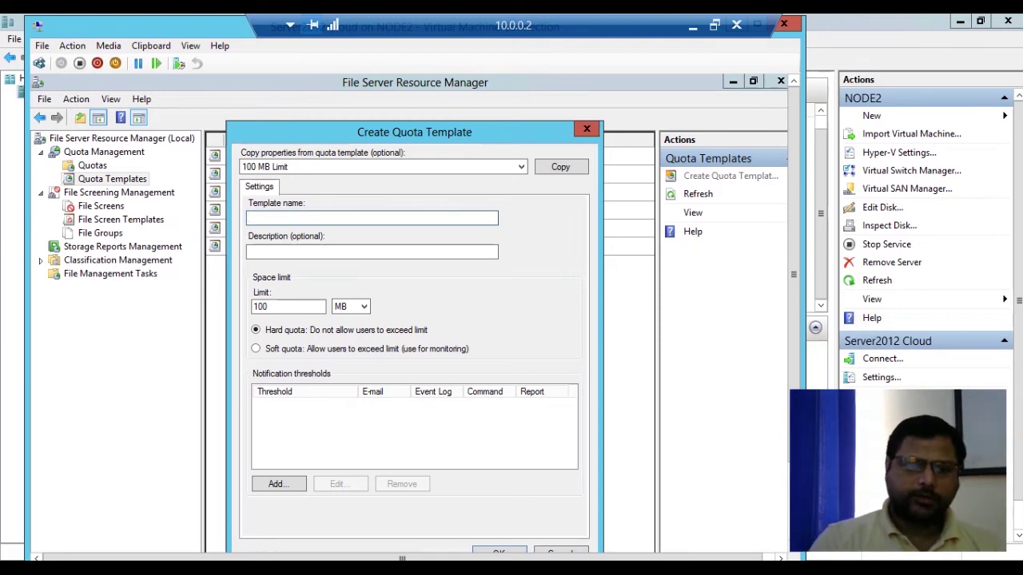
text(Jo)
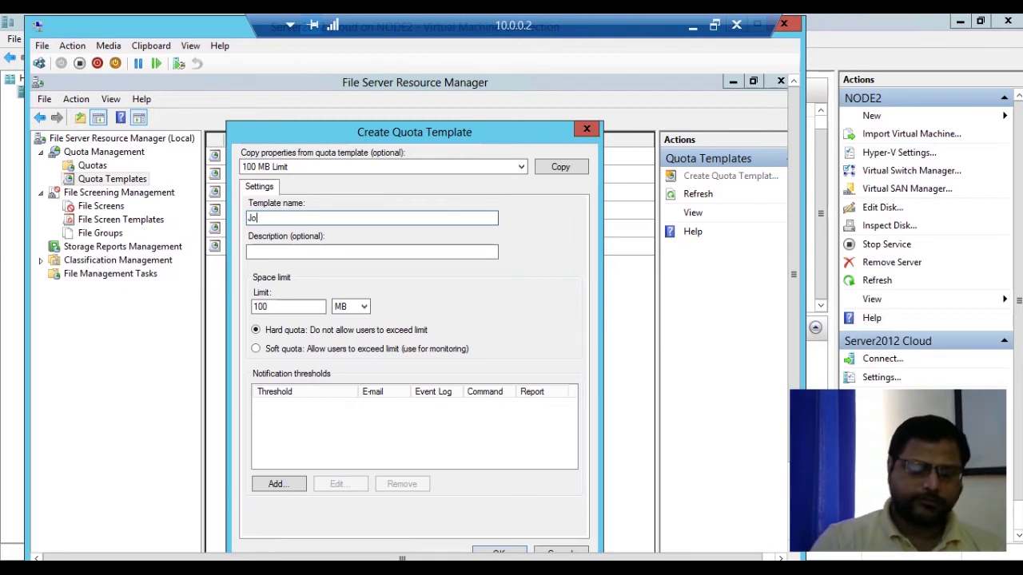
text(hn)
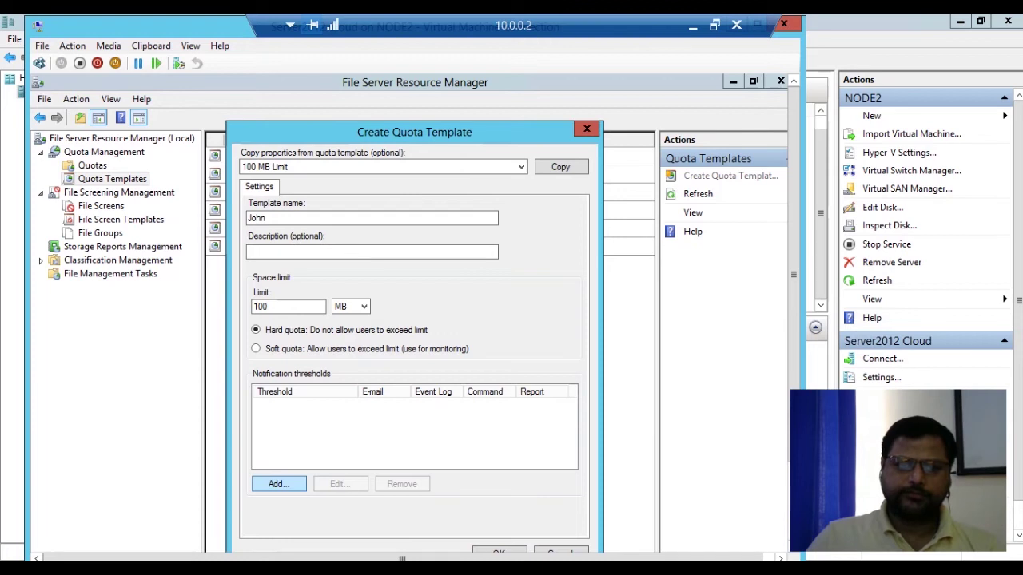
Add an 85% warning threshold, keep the 100 MB hard limit, and save the John template.
click(278, 484)
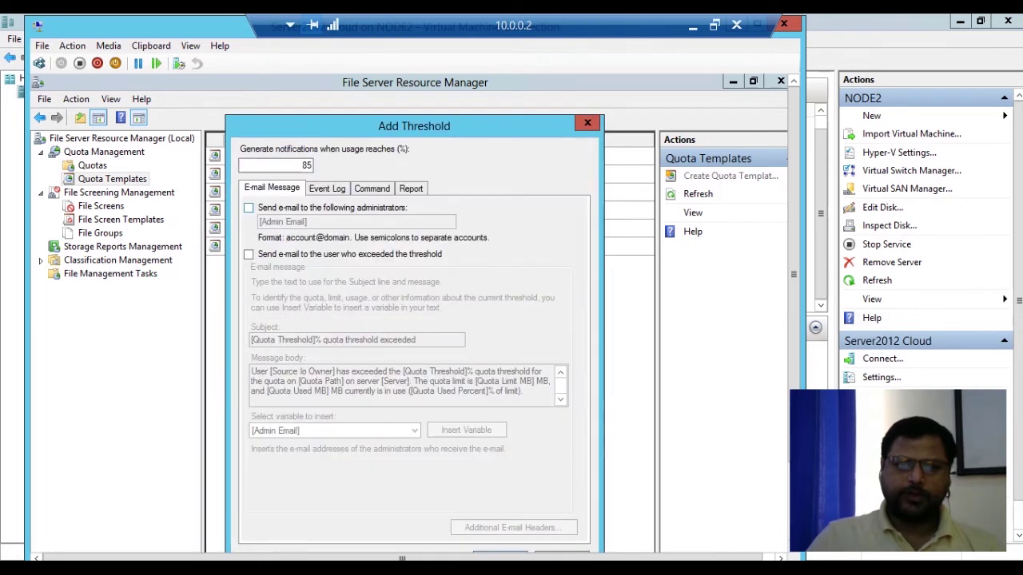
drag(373, 125, 369, 86)
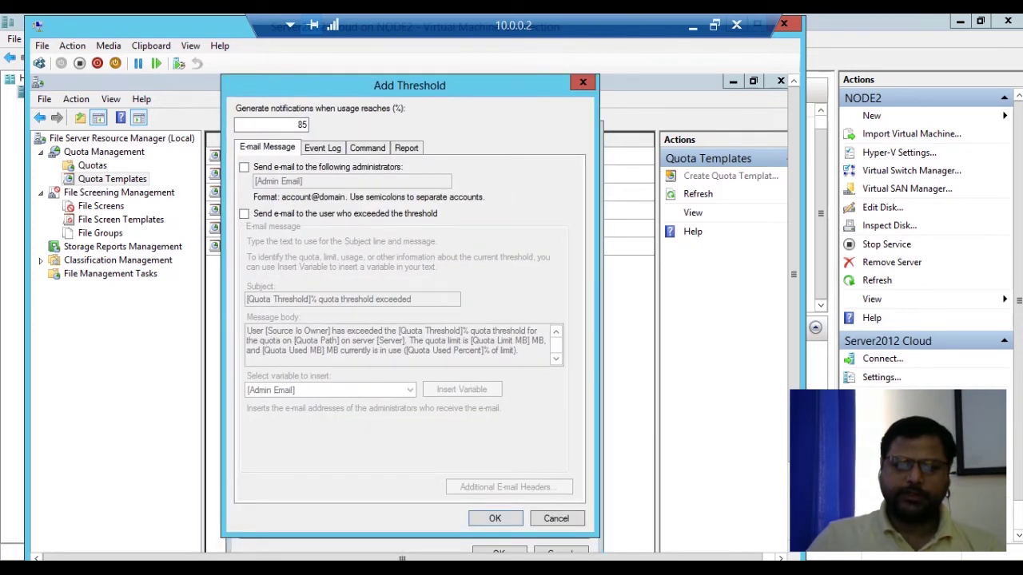
key(Return)
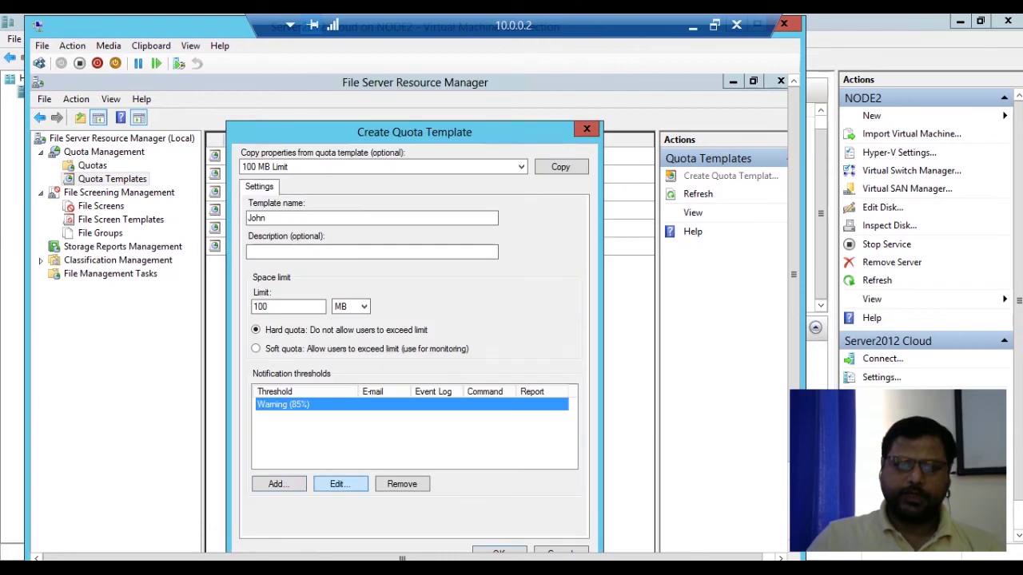
drag(434, 130, 434, 103)
click(384, 139)
click(384, 139)
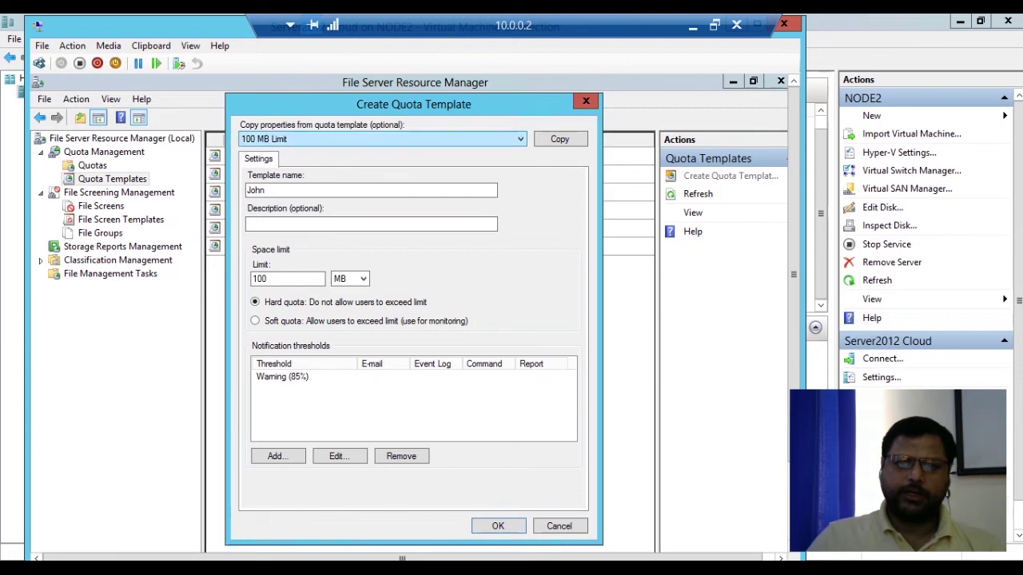
click(384, 139)
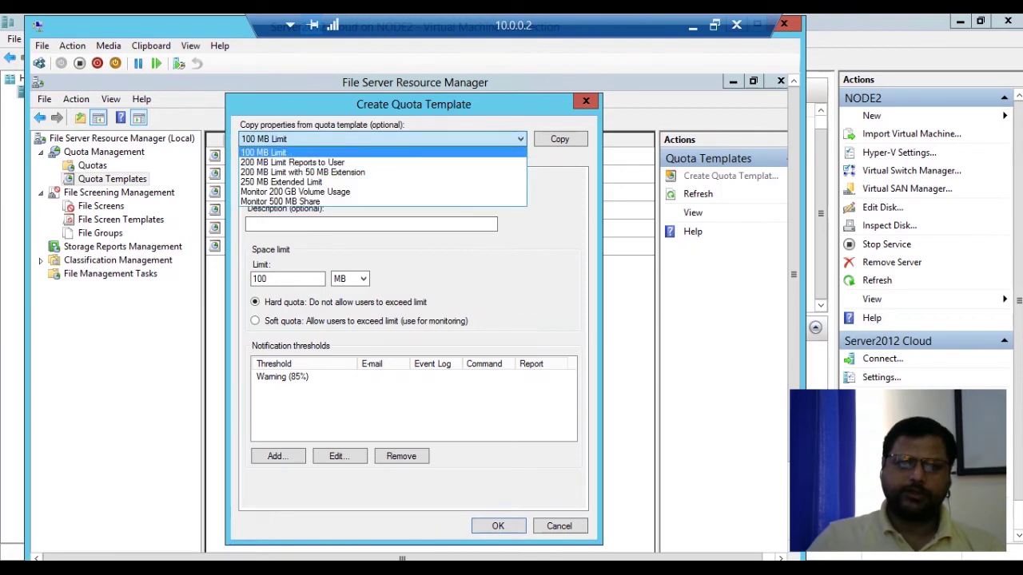
click(290, 153)
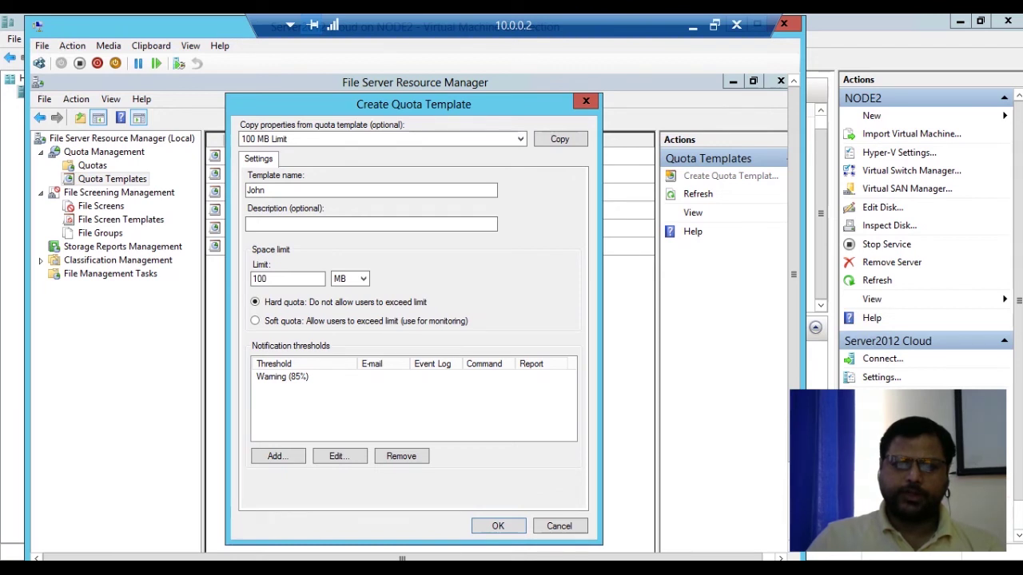
key(Return)
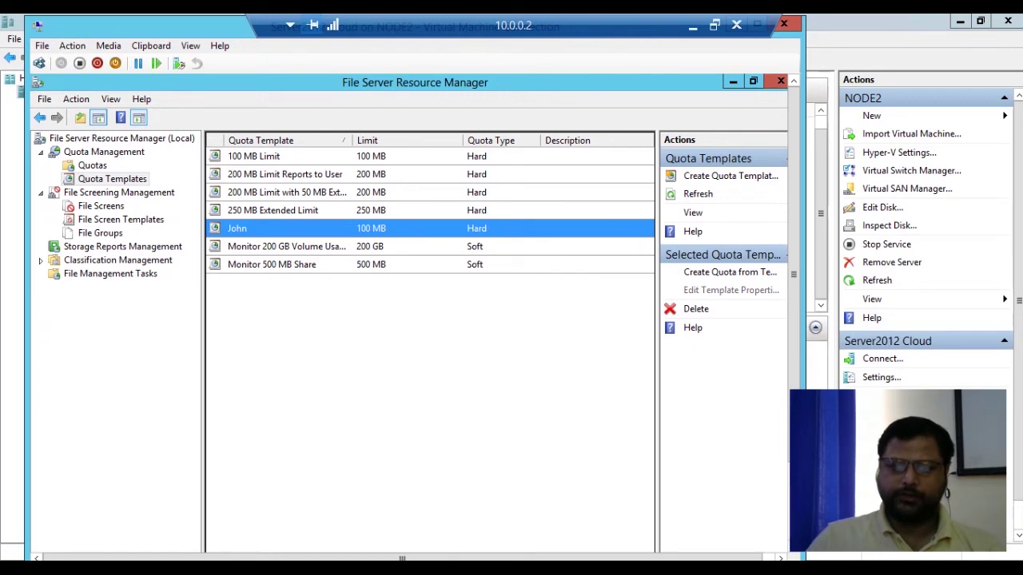
Give the John template the description 'Hard Quota' and save, updating only matching derived quotas.
click(731, 290)
drag(265, 166, 304, 104)
click(240, 221)
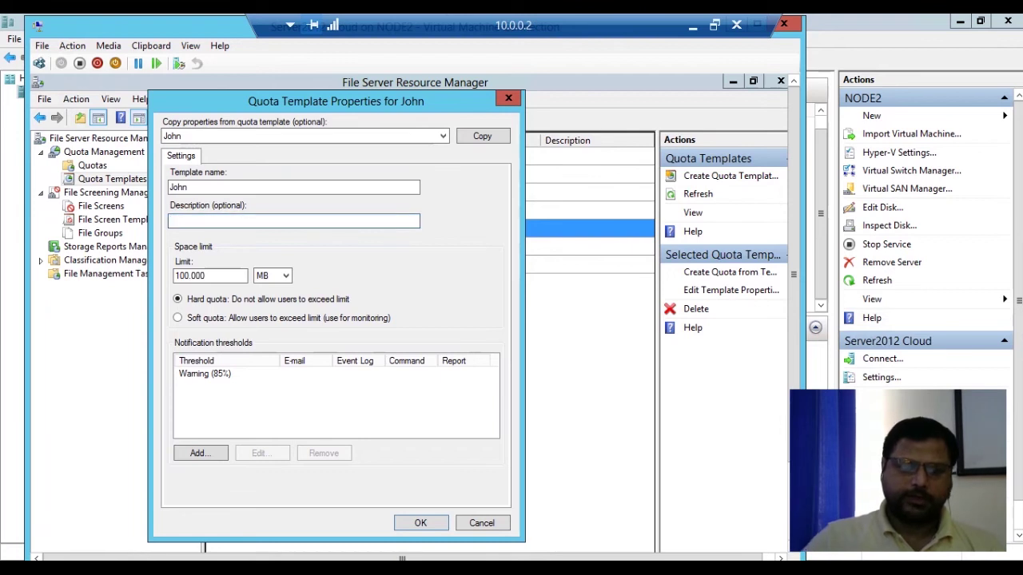
text(Har)
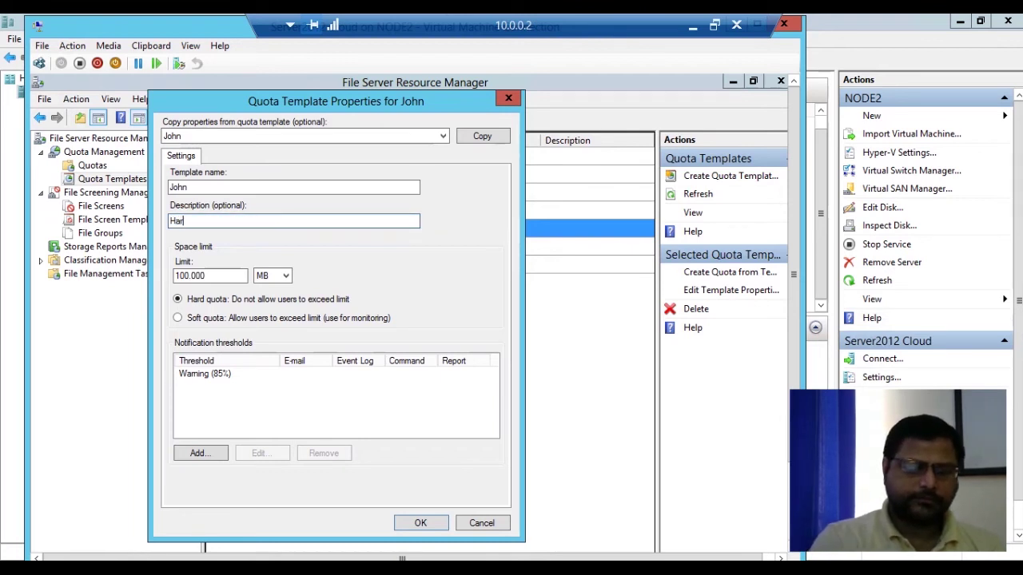
text(d Q)
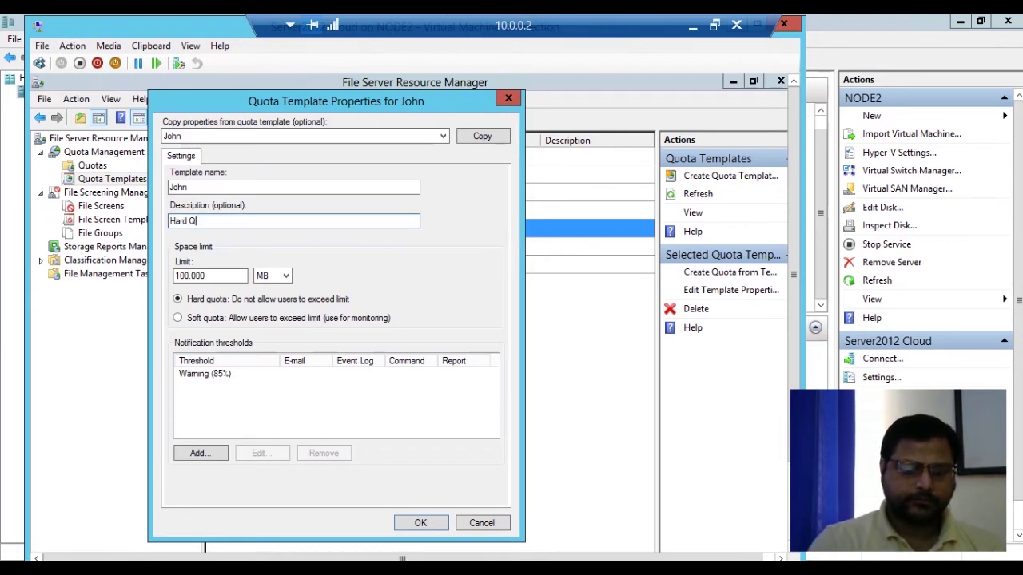
text(uota)
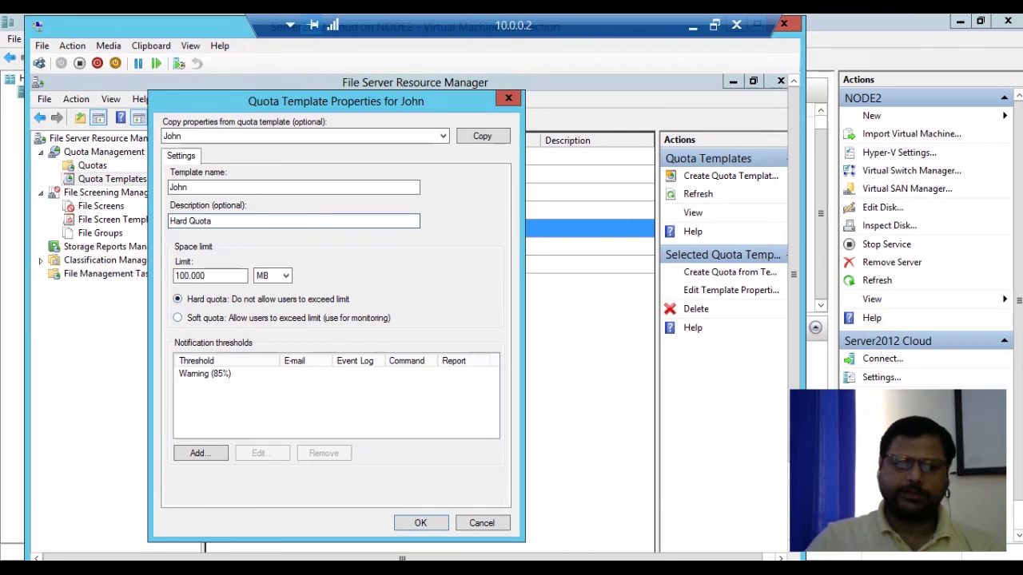
click(421, 523)
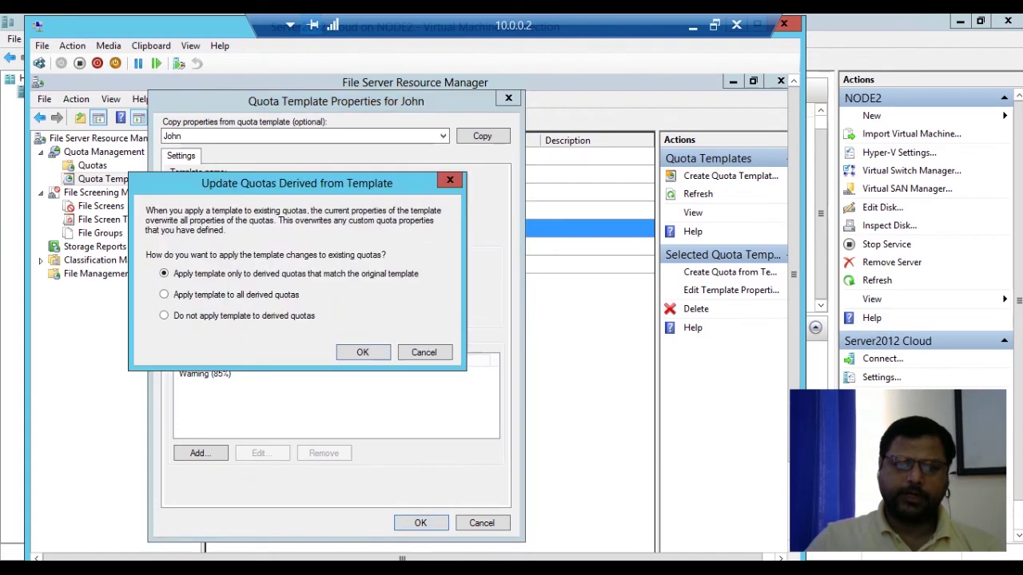
key(Return)
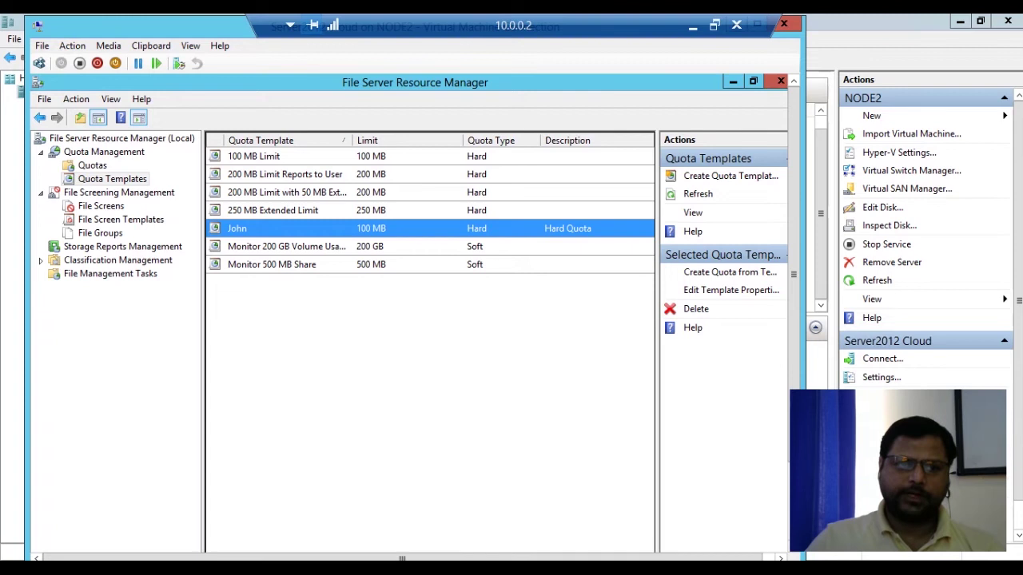
Start a new file screen template named Alpha.
click(121, 220)
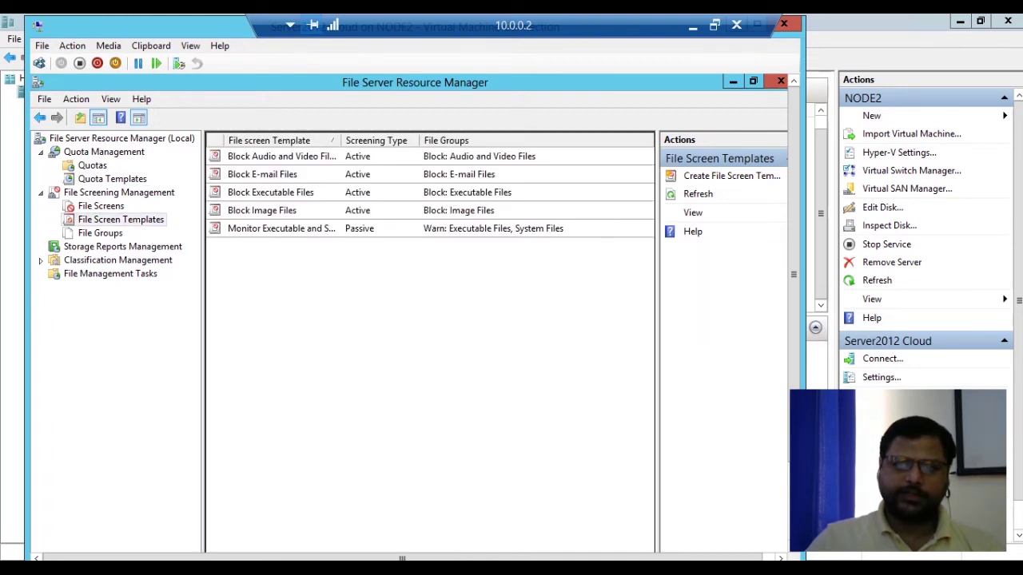
click(732, 175)
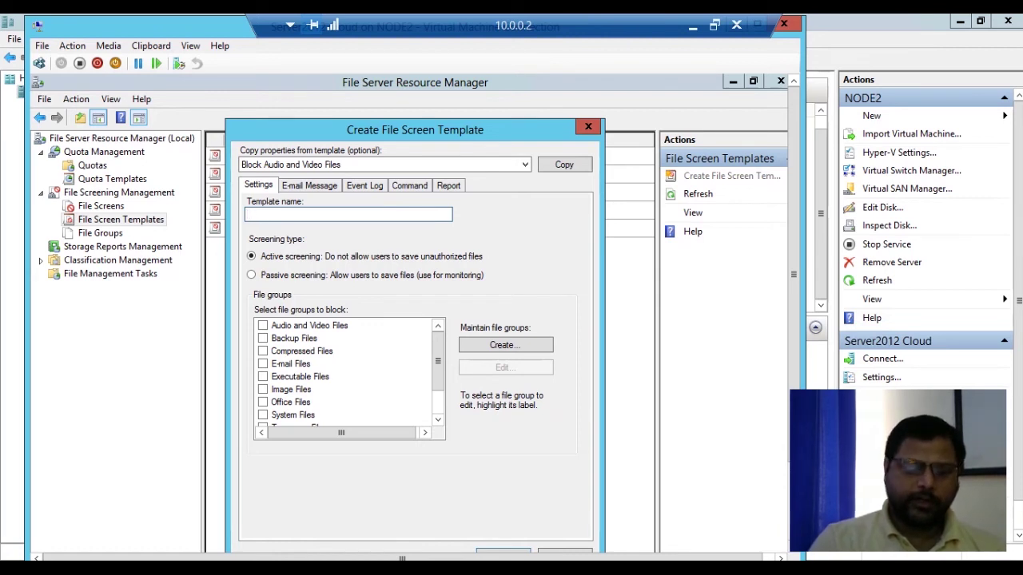
text(Al)
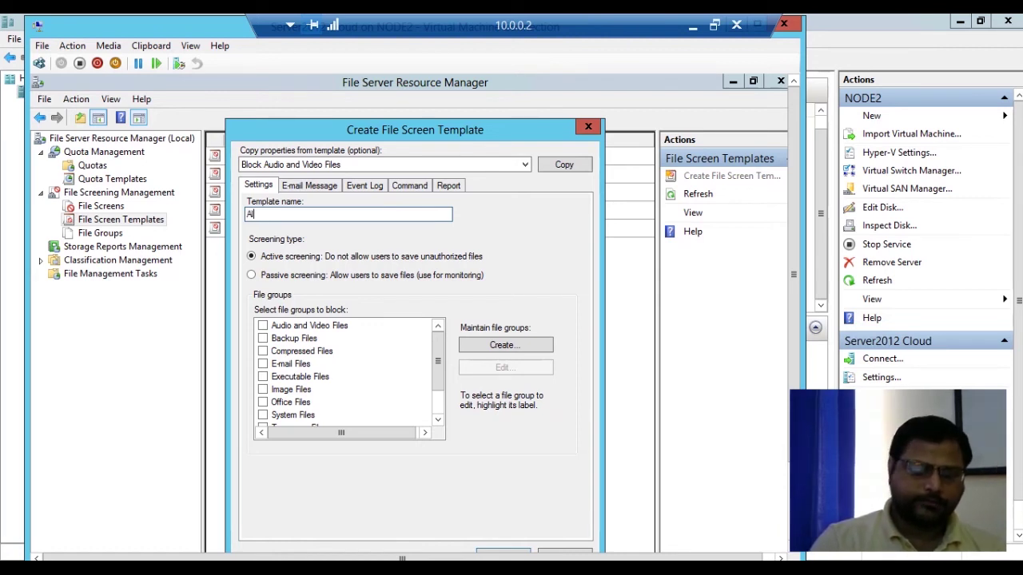
text(pha)
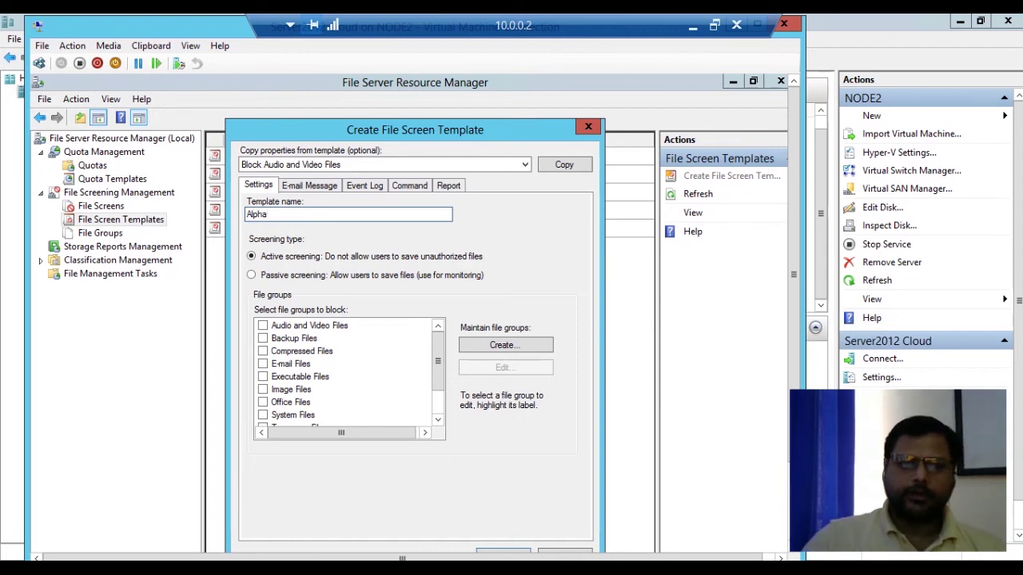
drag(427, 130, 434, 84)
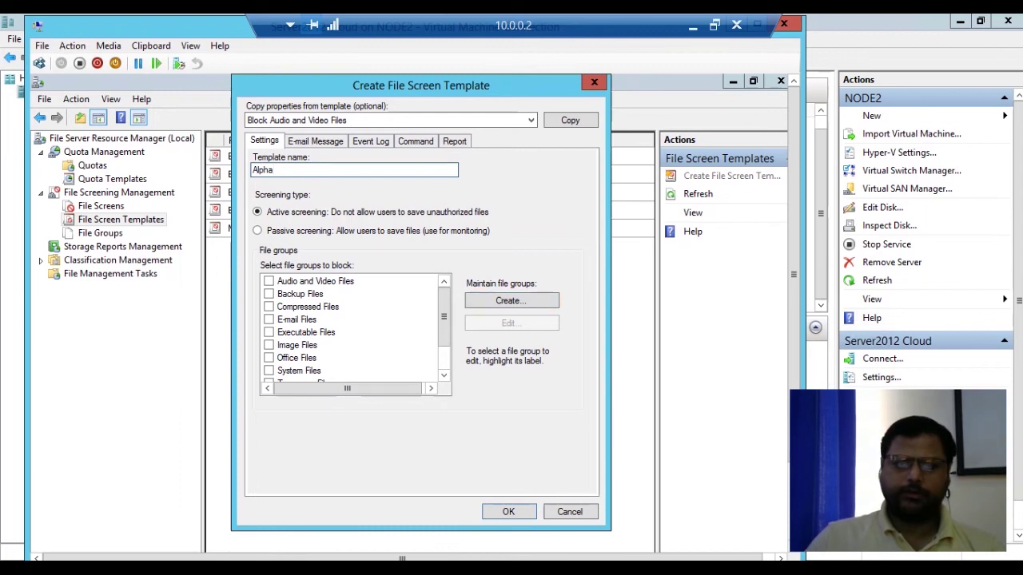
Block every file group, Audio and Video Files through Web Page Files, and create the Alpha template.
click(269, 281)
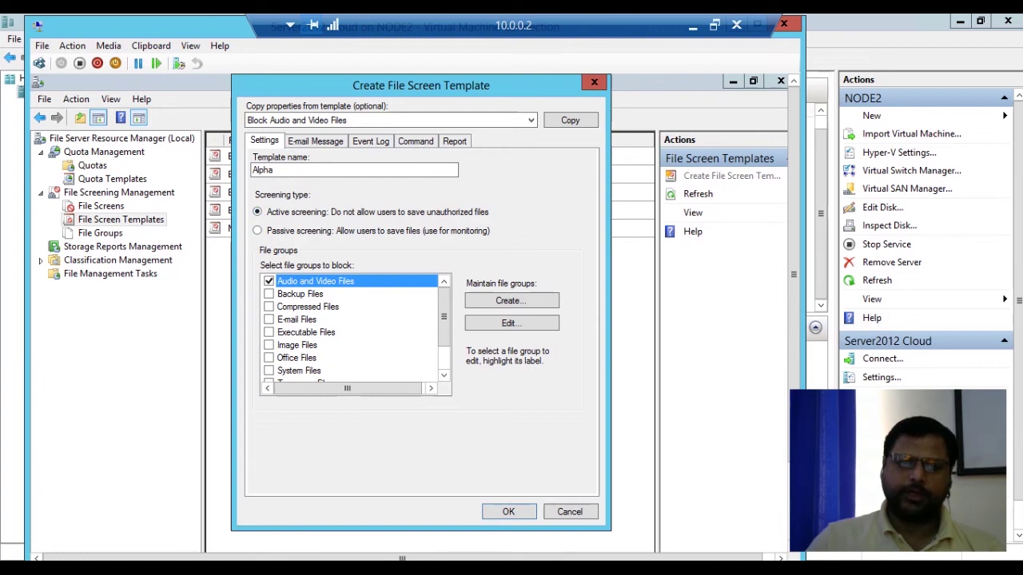
click(270, 294)
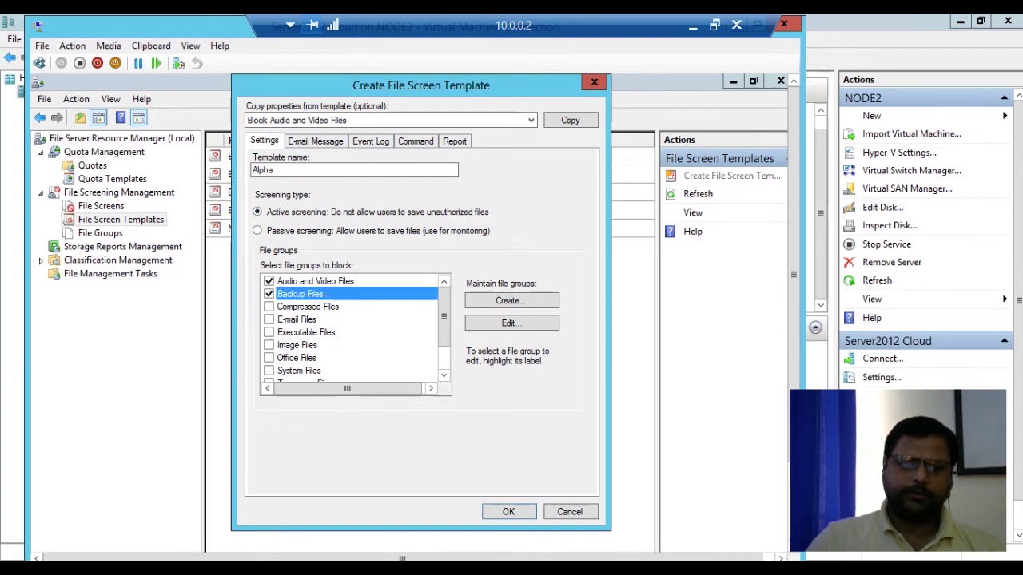
click(269, 307)
click(270, 320)
click(269, 332)
click(269, 345)
click(269, 370)
click(269, 358)
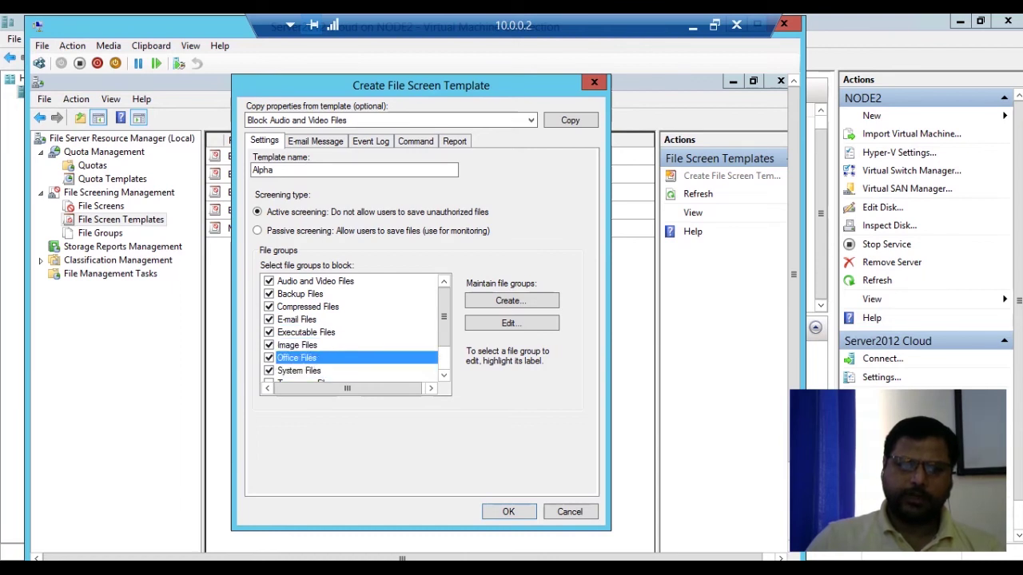
scroll(443, 317, down, 1)
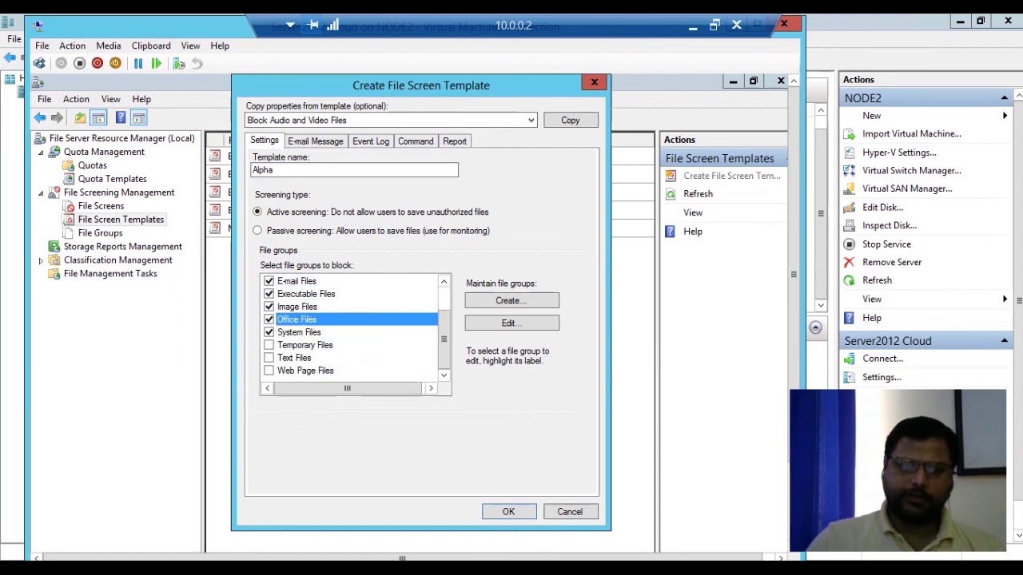
click(269, 345)
click(270, 358)
click(269, 371)
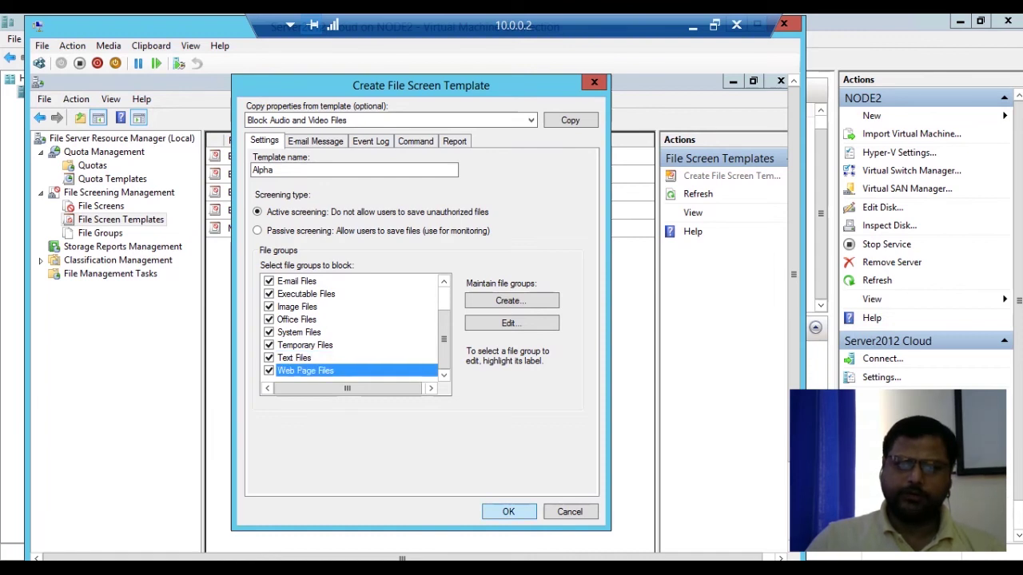
click(531, 121)
click(531, 121)
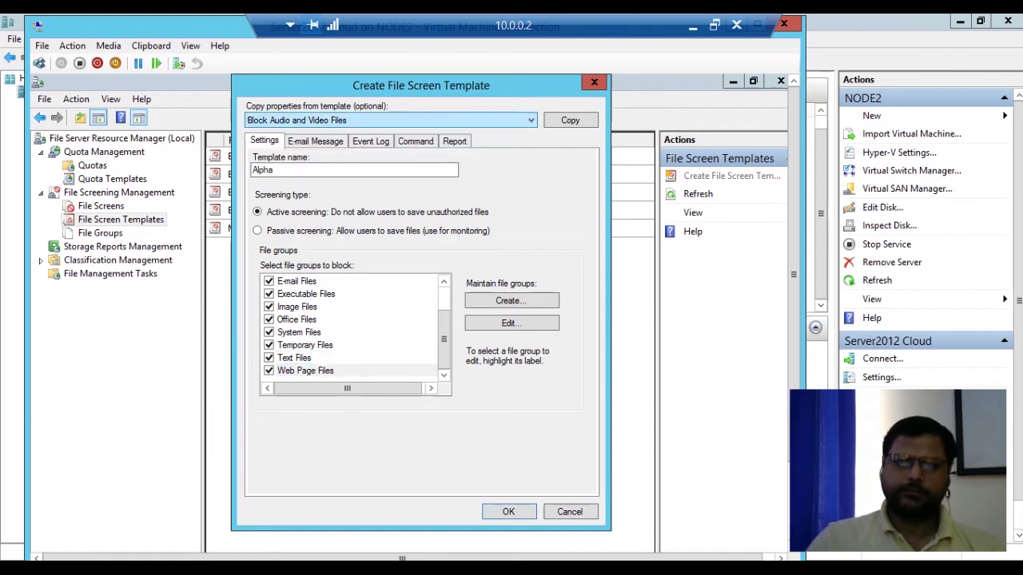
key(Return)
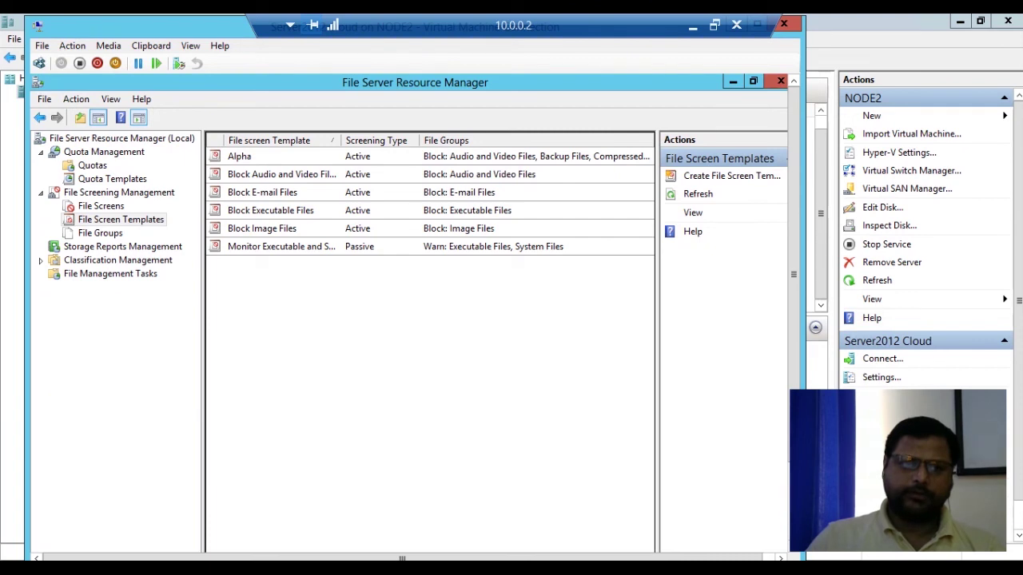
Start a new file screen and create the folder C:\Filder Quota as its path.
click(101, 206)
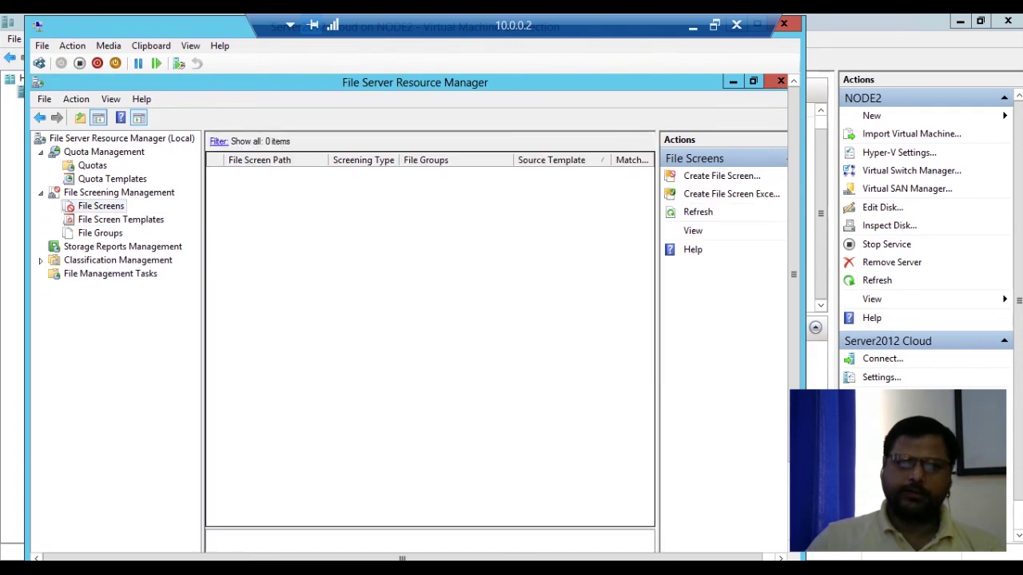
click(722, 176)
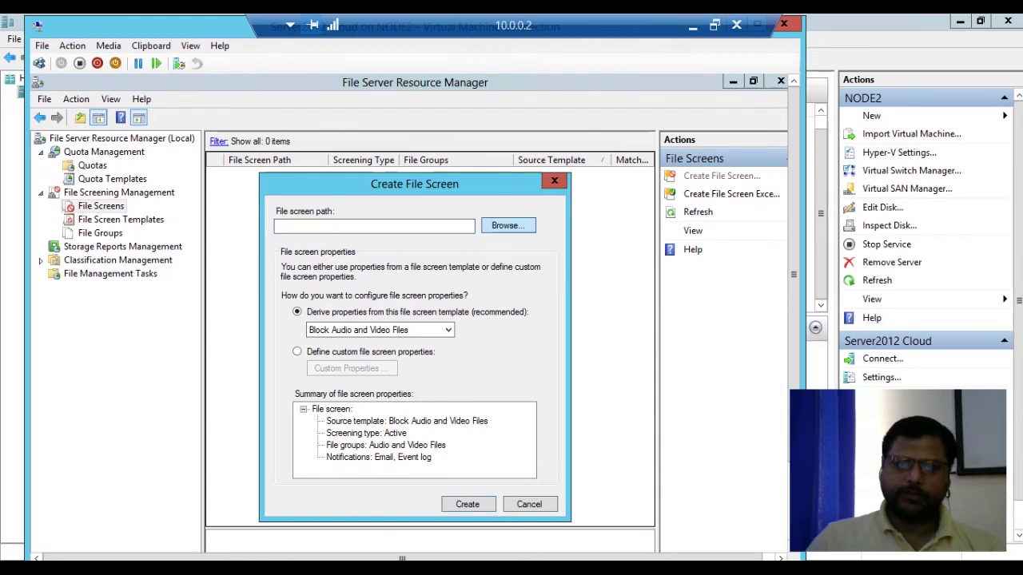
click(508, 226)
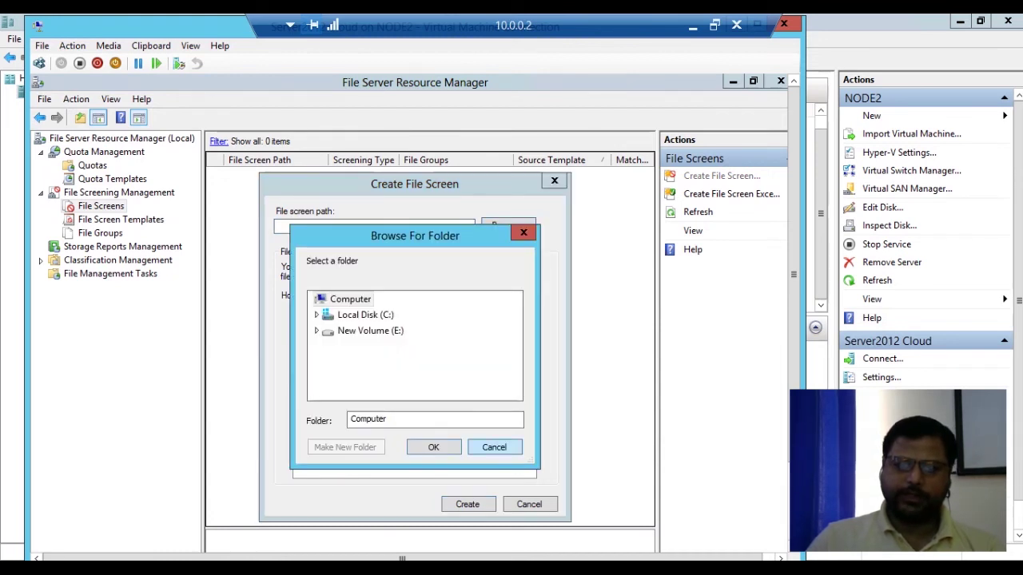
click(317, 315)
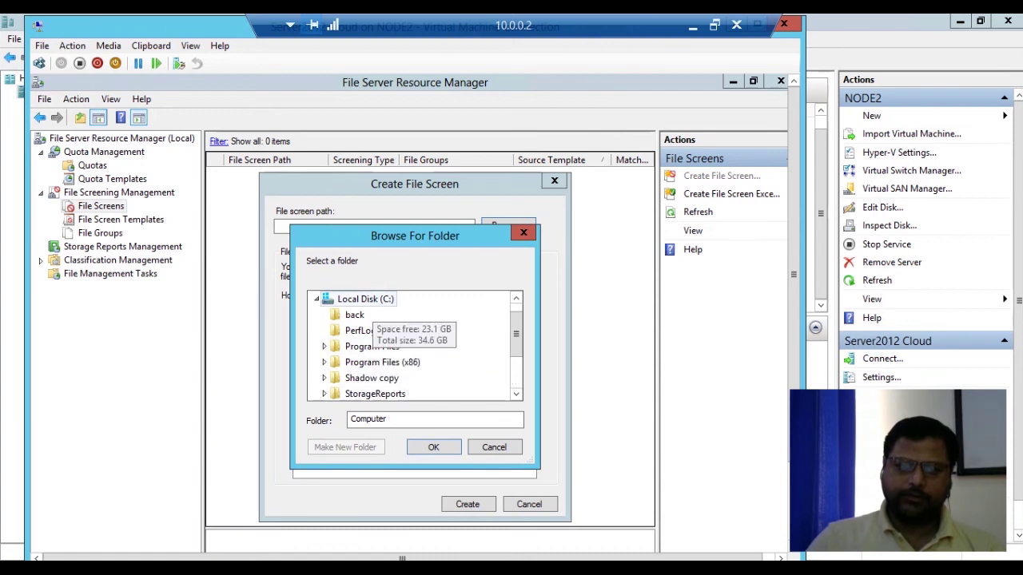
click(365, 300)
click(344, 446)
key(BackSpace)
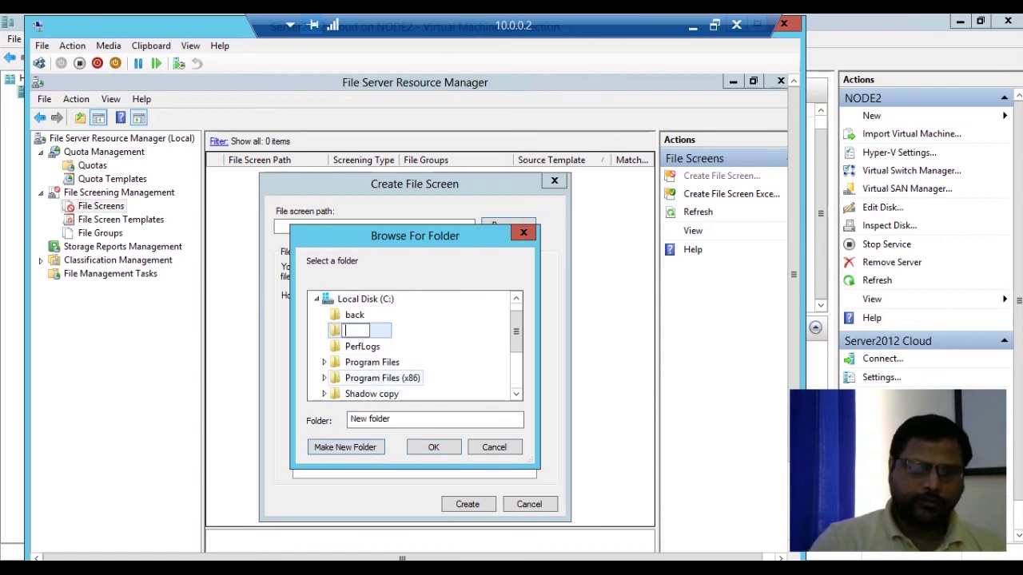
text(Fi)
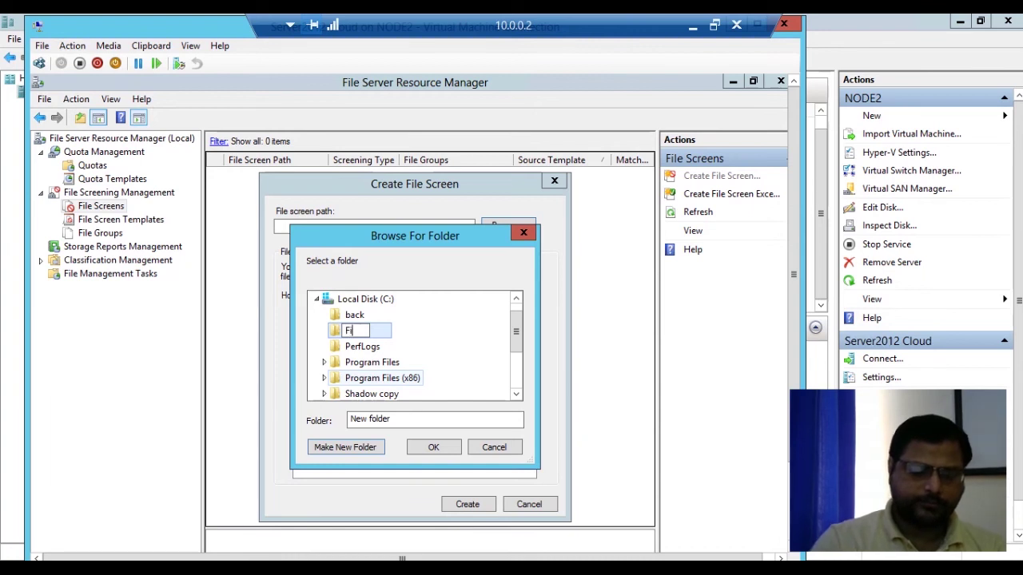
text(leer Q)
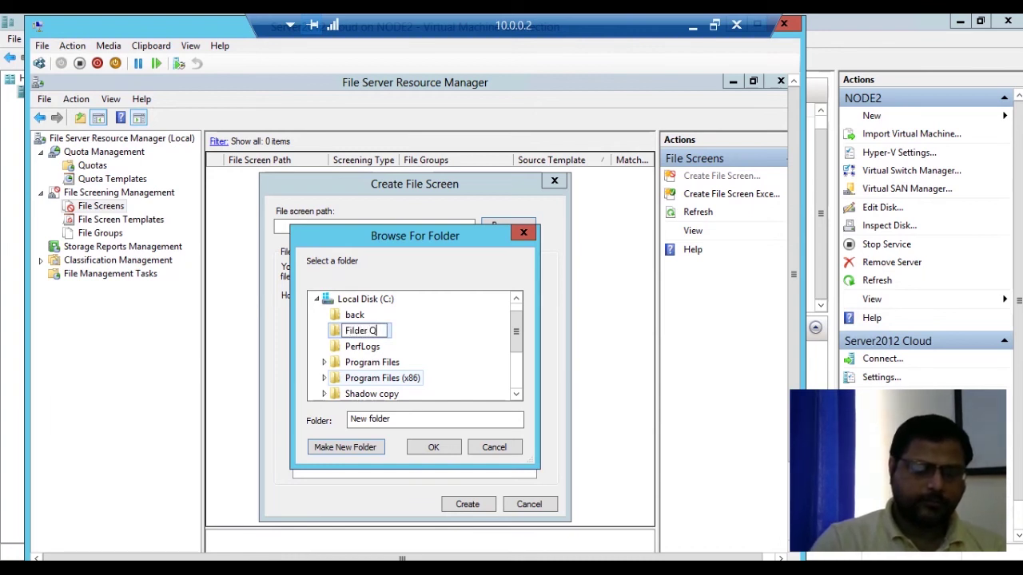
text(uota)
key(Return)
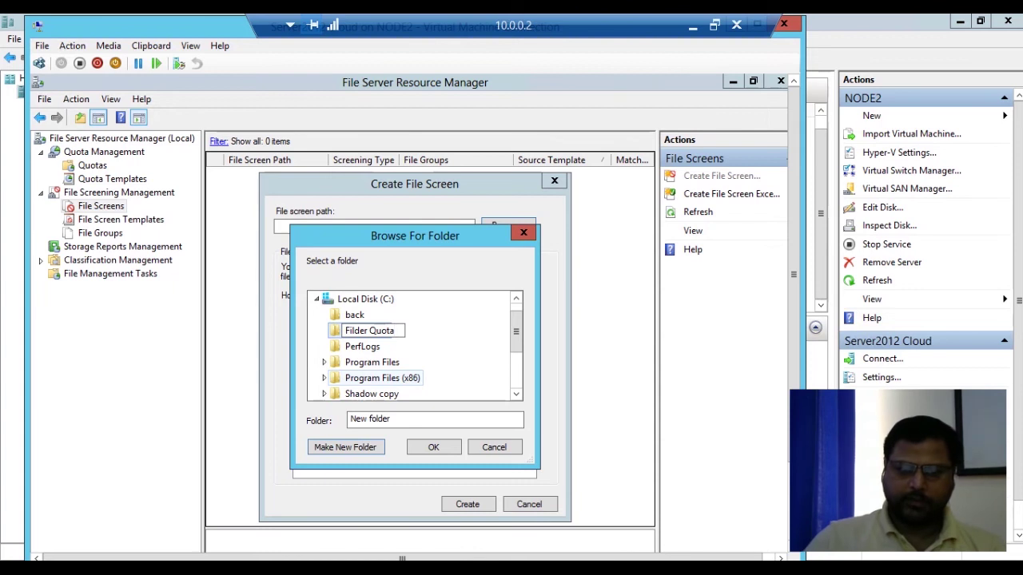
key(Return)
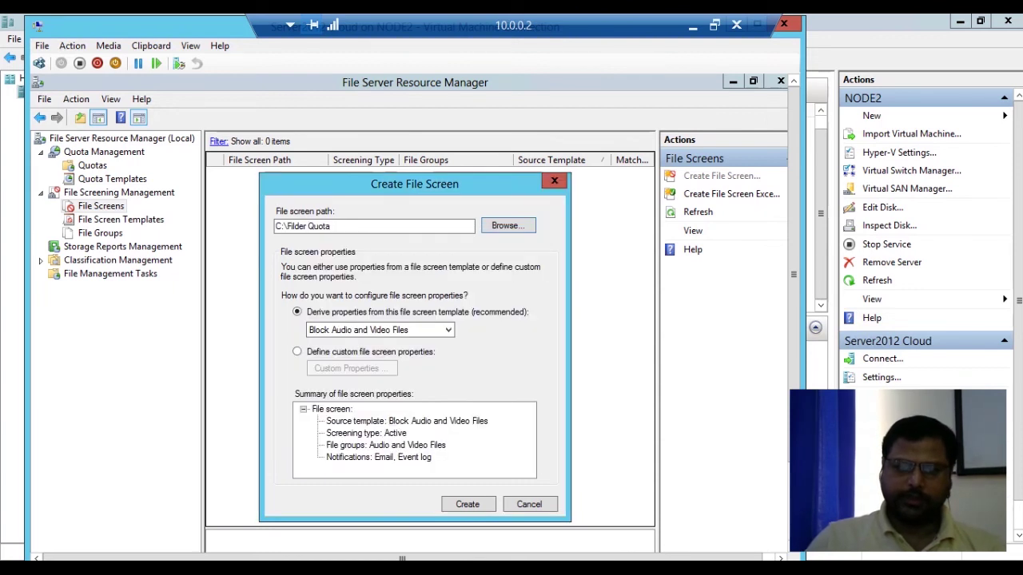
Base the file screen on the Alpha template and create it.
click(380, 330)
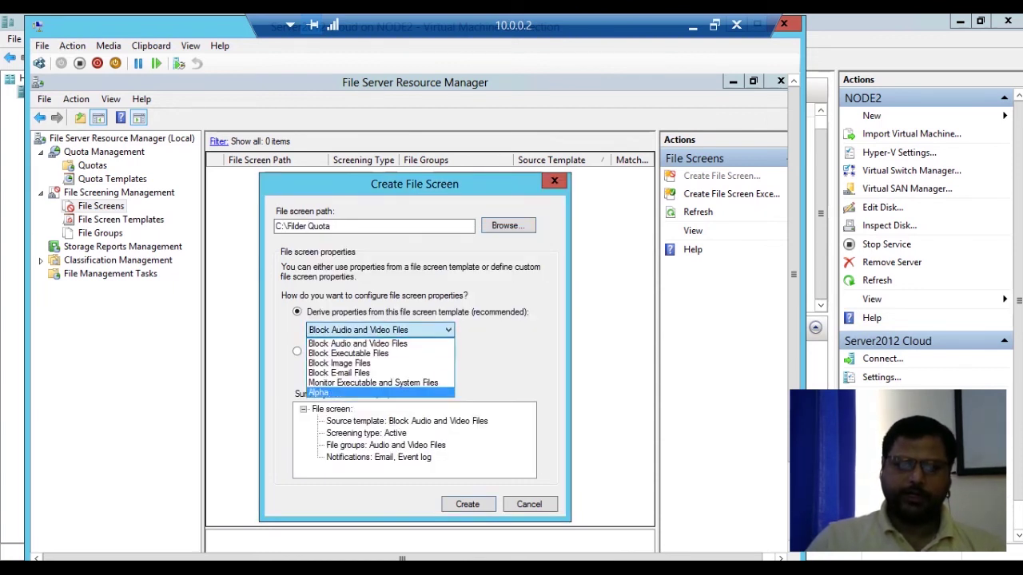
click(319, 392)
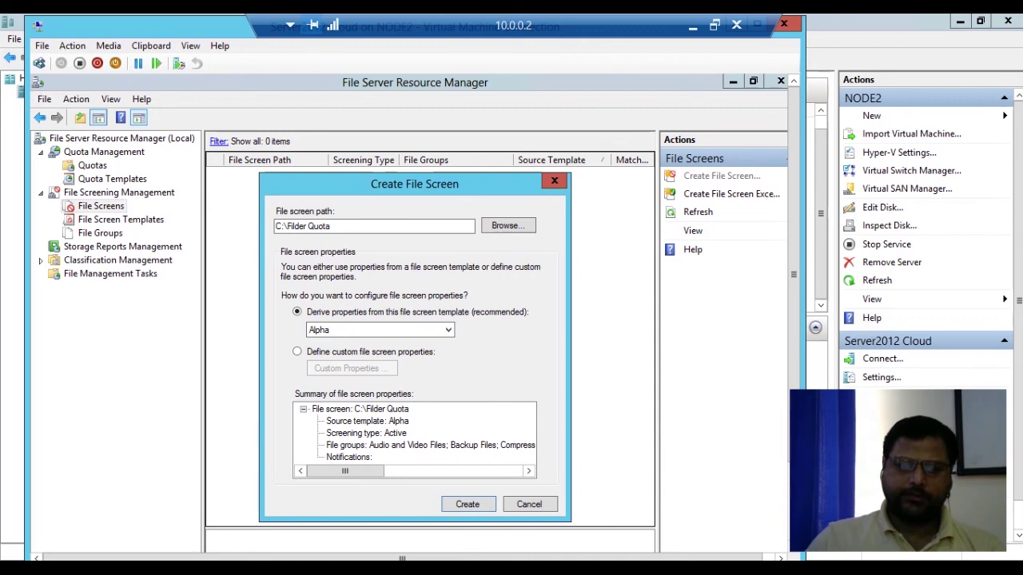
click(467, 504)
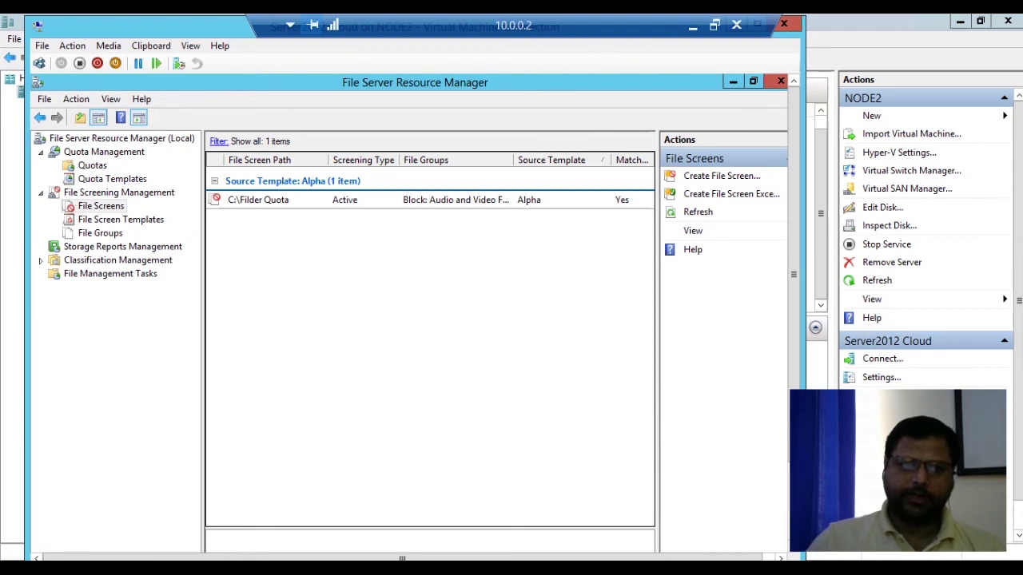
Re-save the John template's 100 MB hard-quota properties, update derived quotas, then show the Quotas list.
click(112, 179)
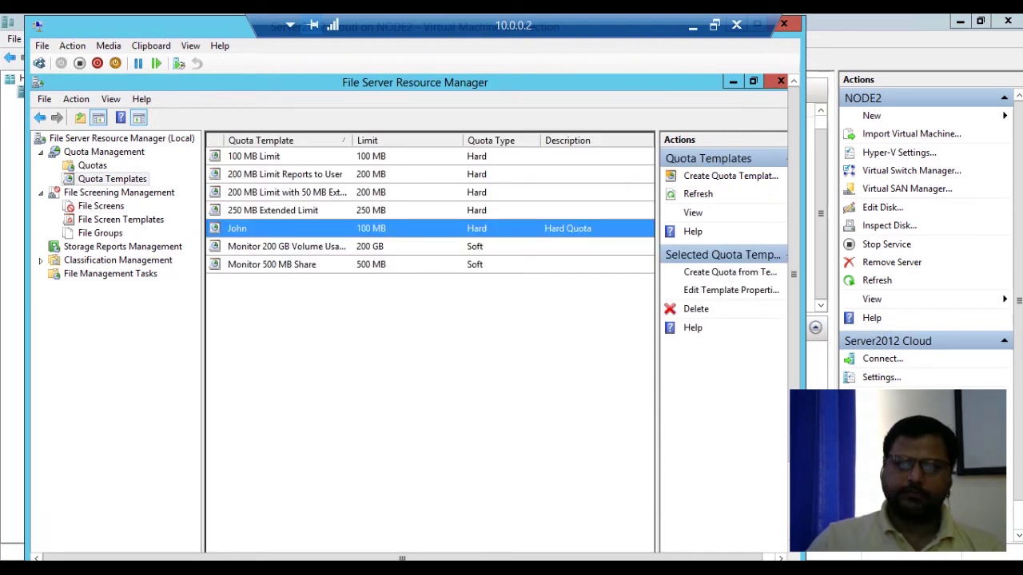
right_click(377, 229)
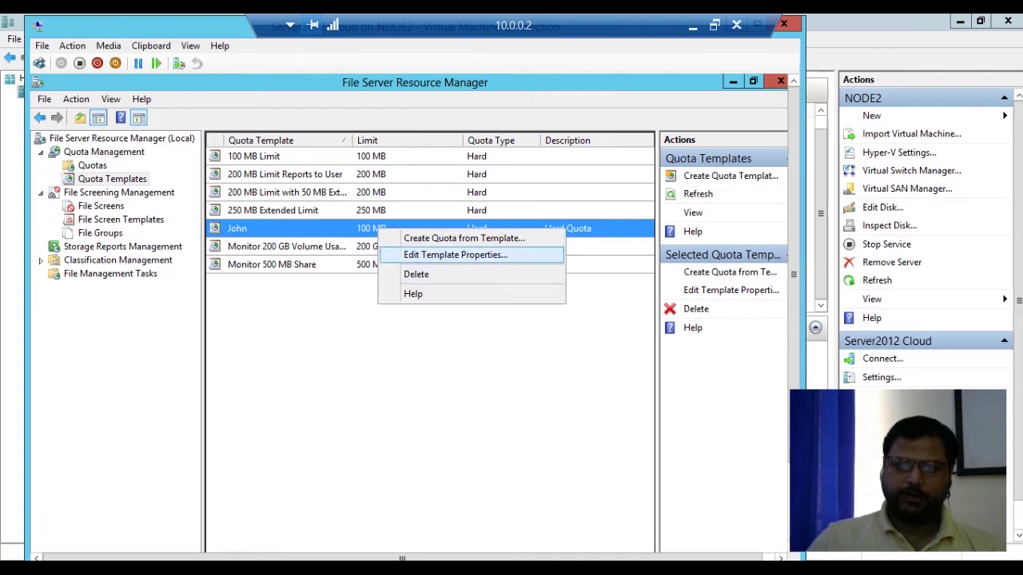
click(456, 255)
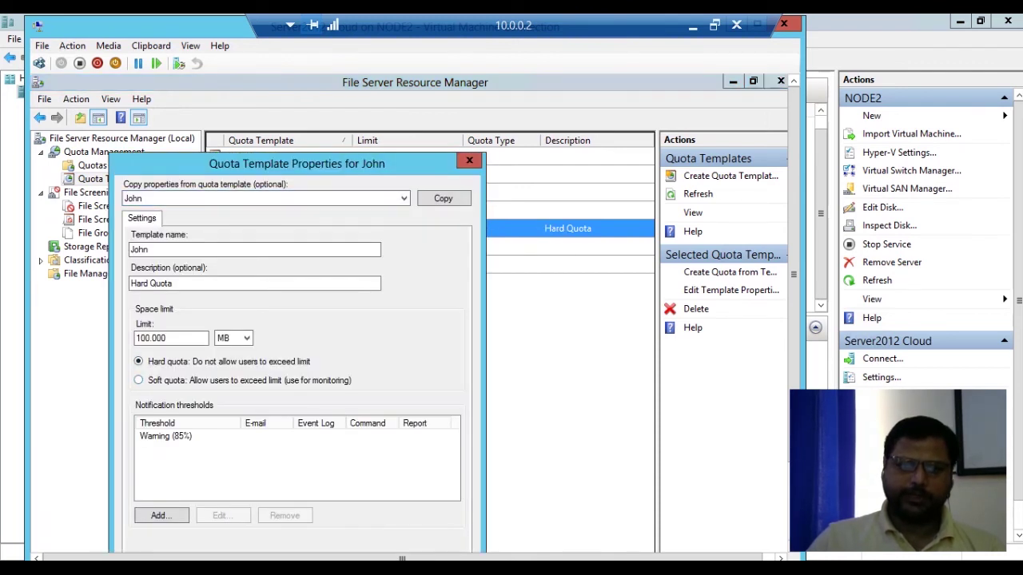
click(403, 198)
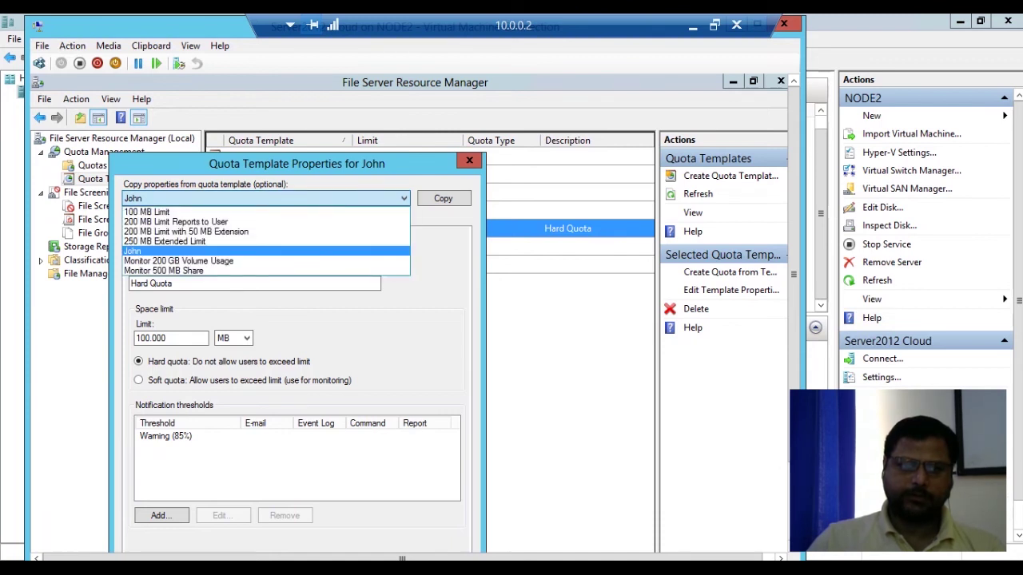
click(403, 198)
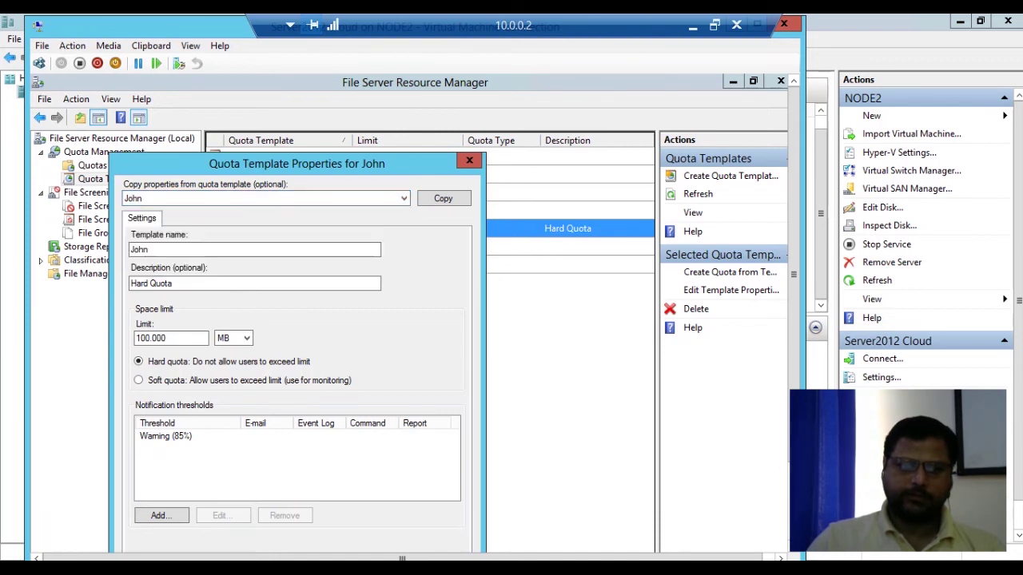
drag(296, 164, 321, 130)
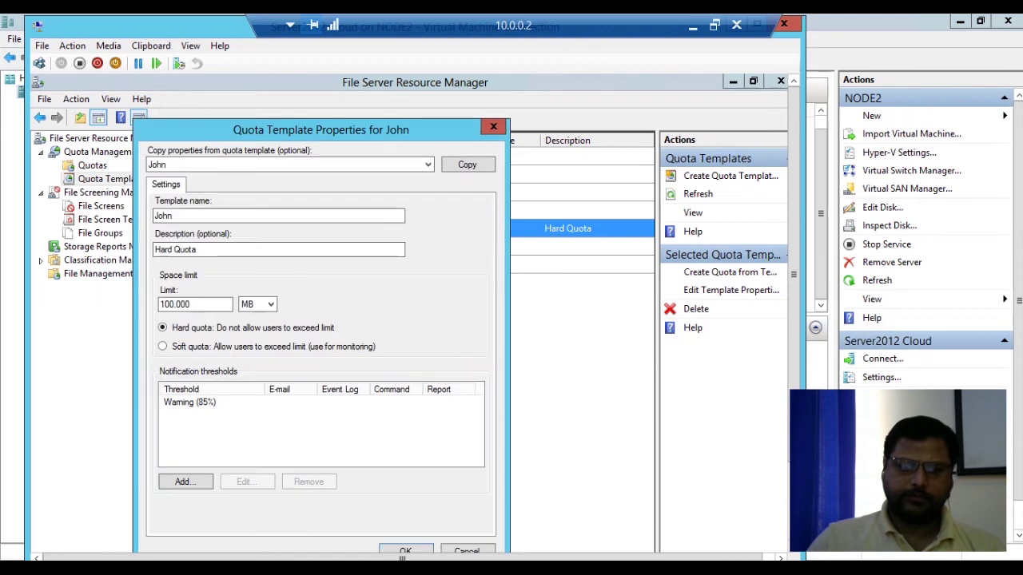
click(405, 551)
click(421, 353)
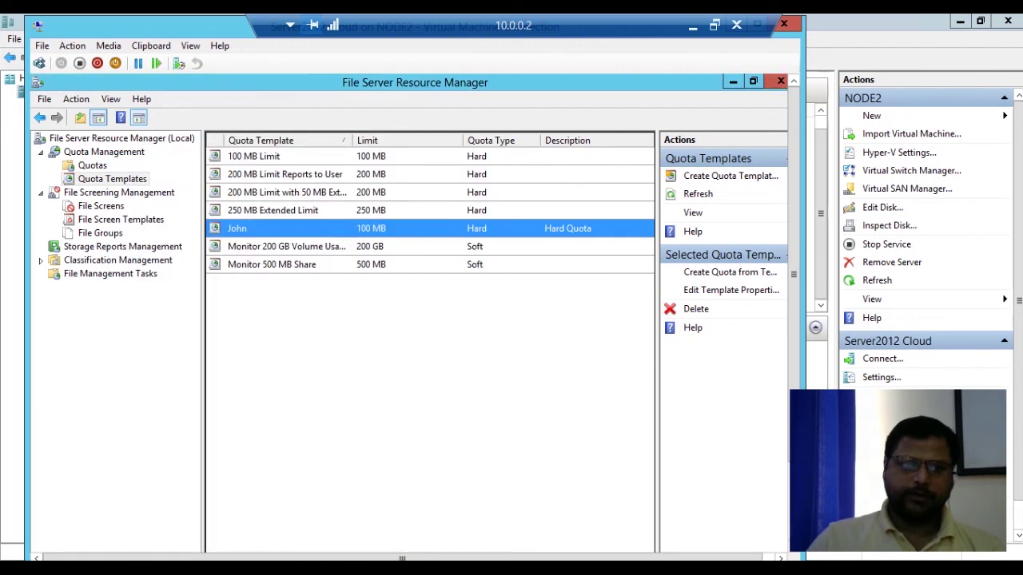
click(92, 165)
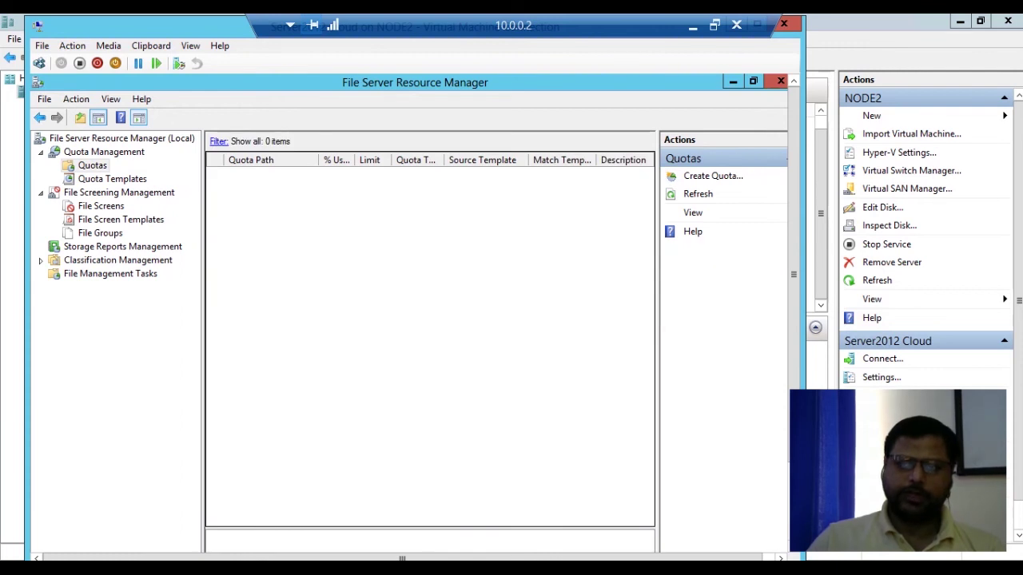
Create a quota on C:\Filder Quota derived from the John template, then minimize the window.
click(713, 176)
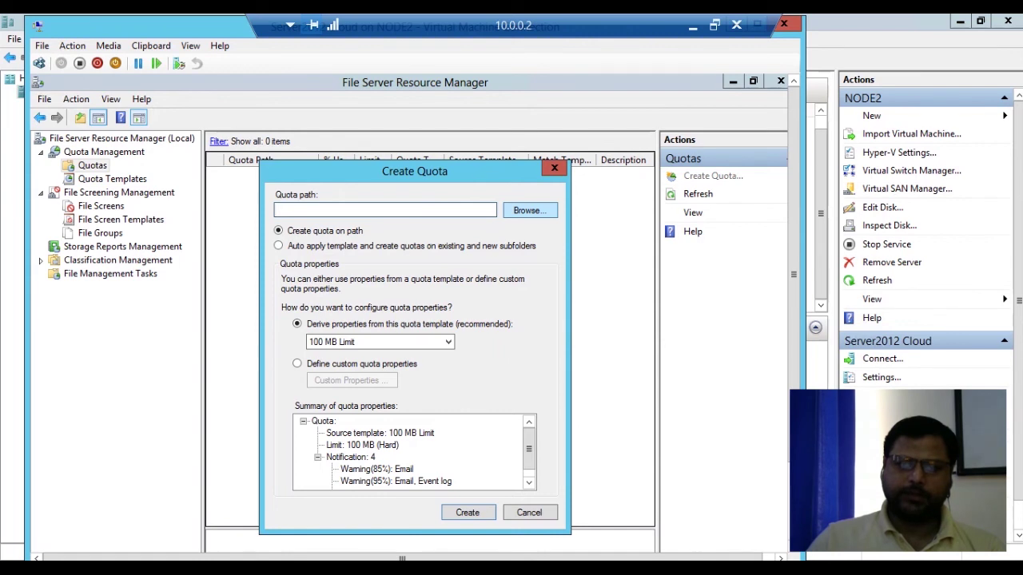
click(530, 210)
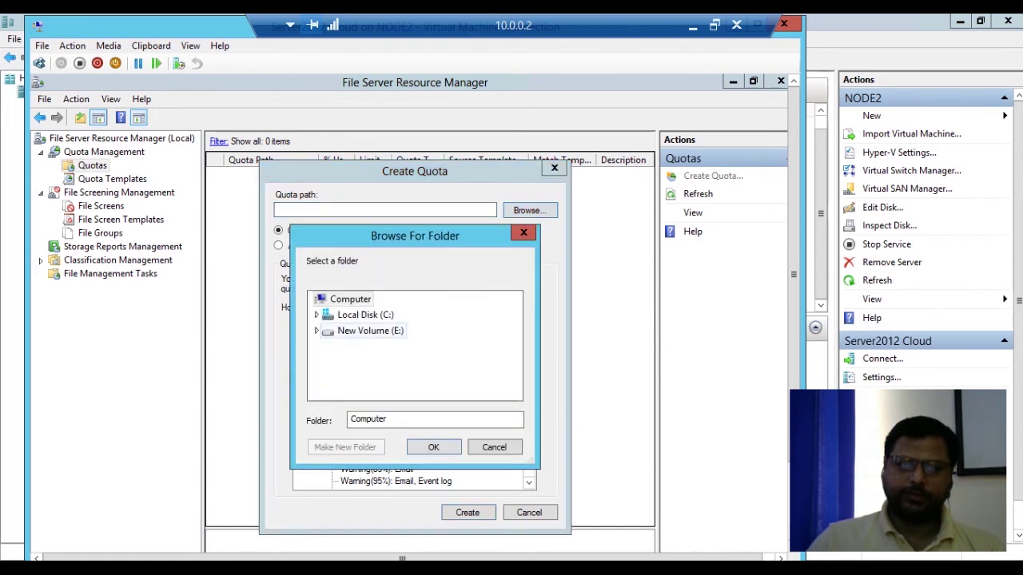
click(316, 315)
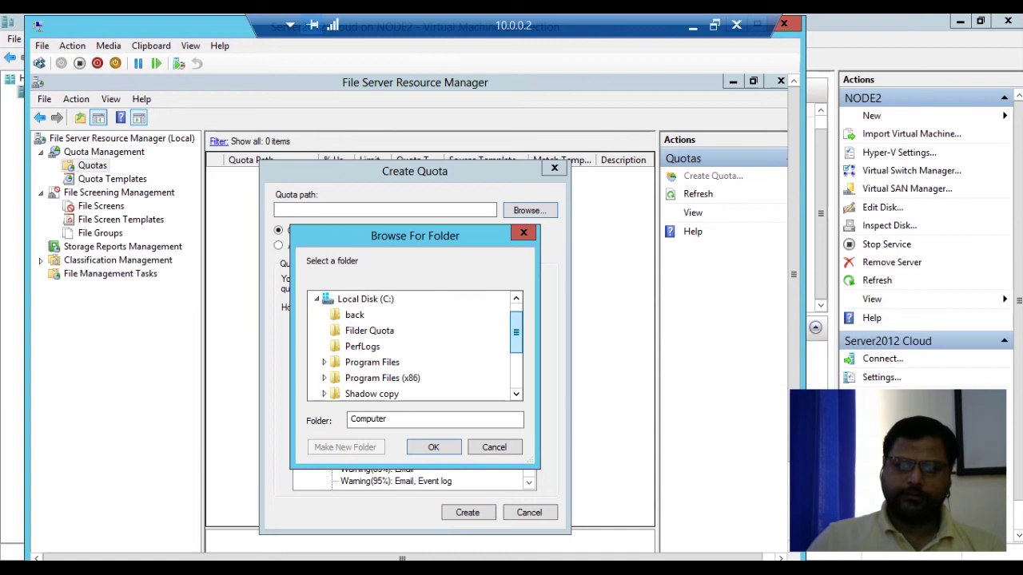
click(369, 330)
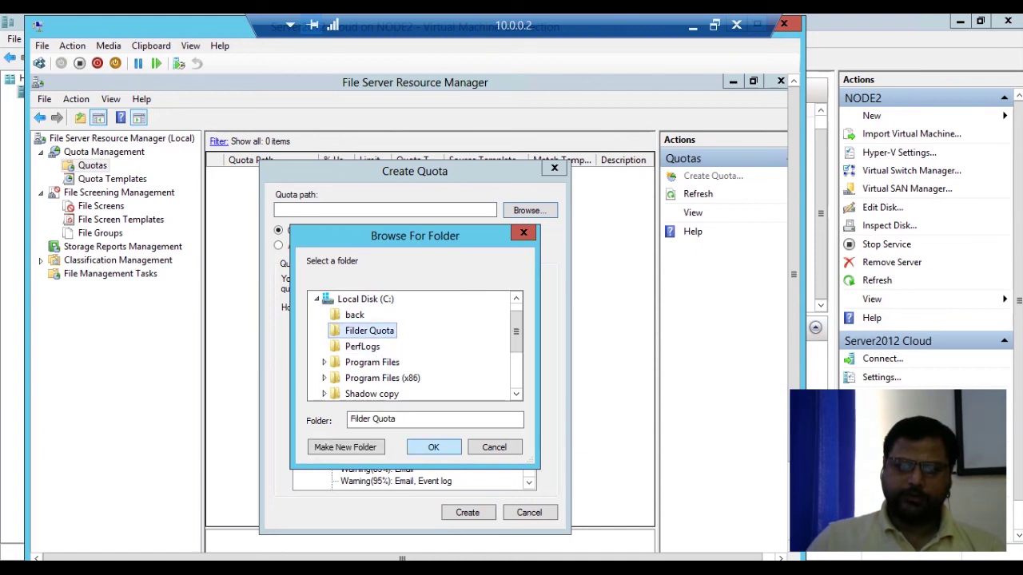
click(433, 446)
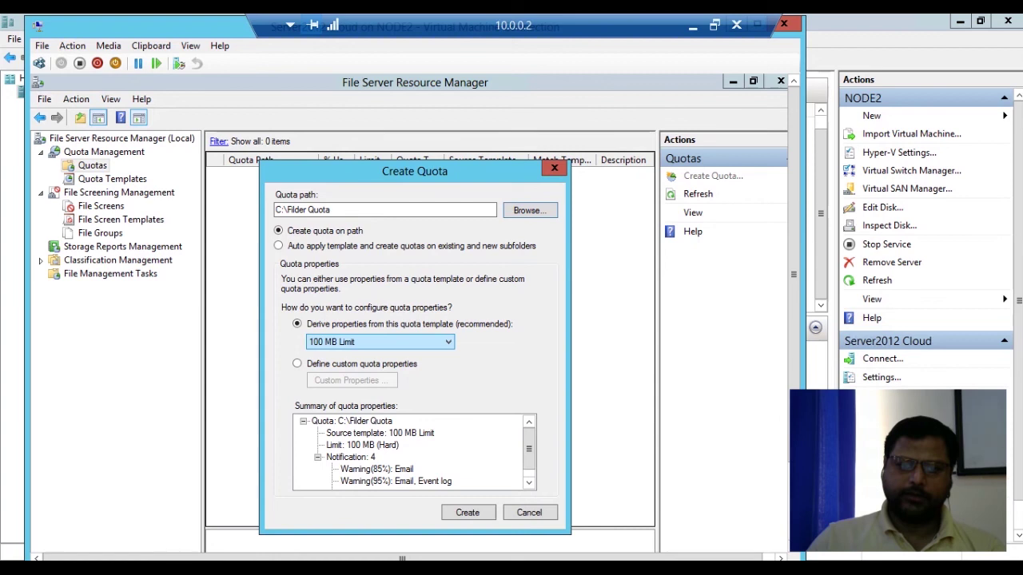
click(379, 341)
click(376, 415)
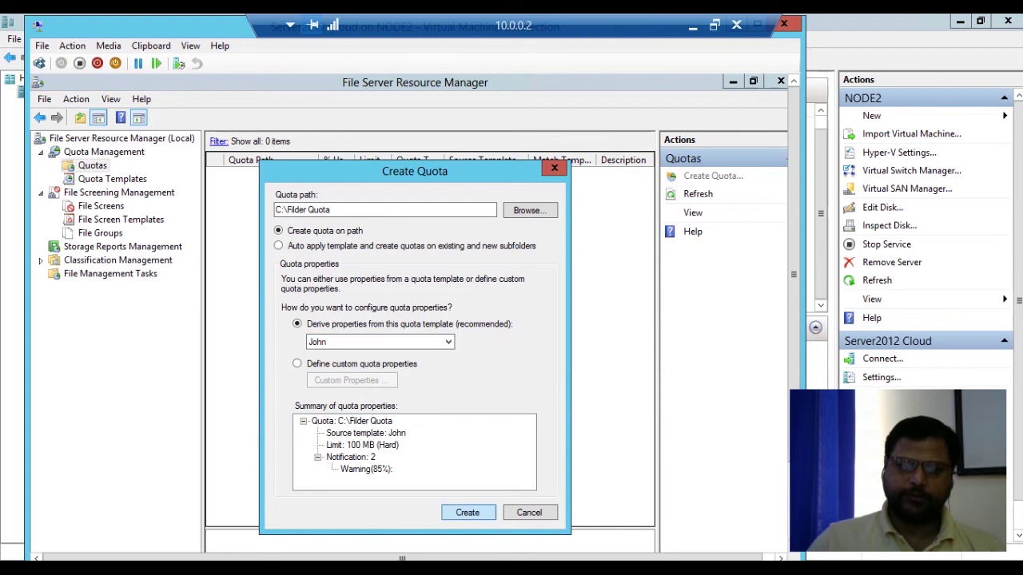
key(Return)
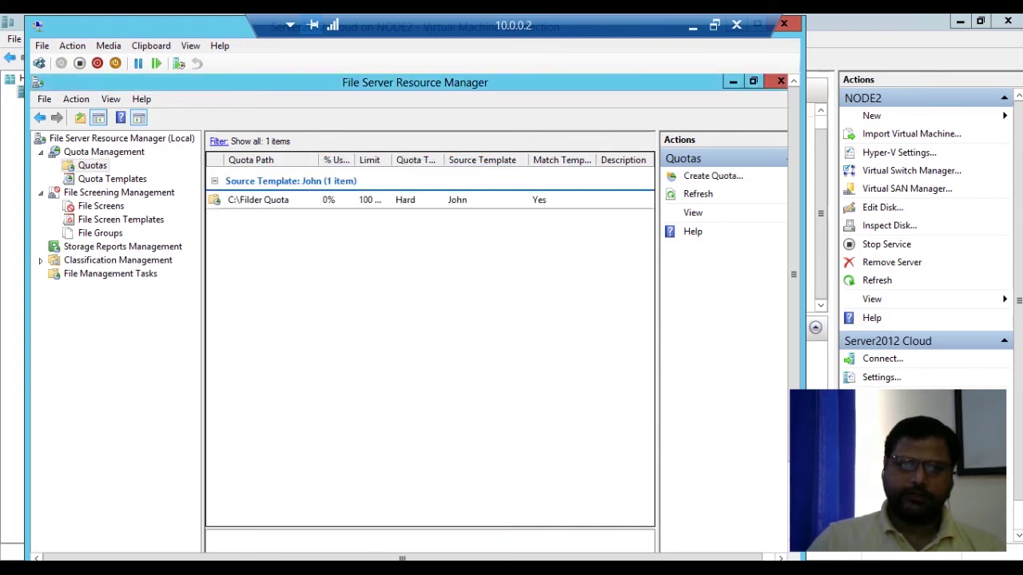
click(733, 81)
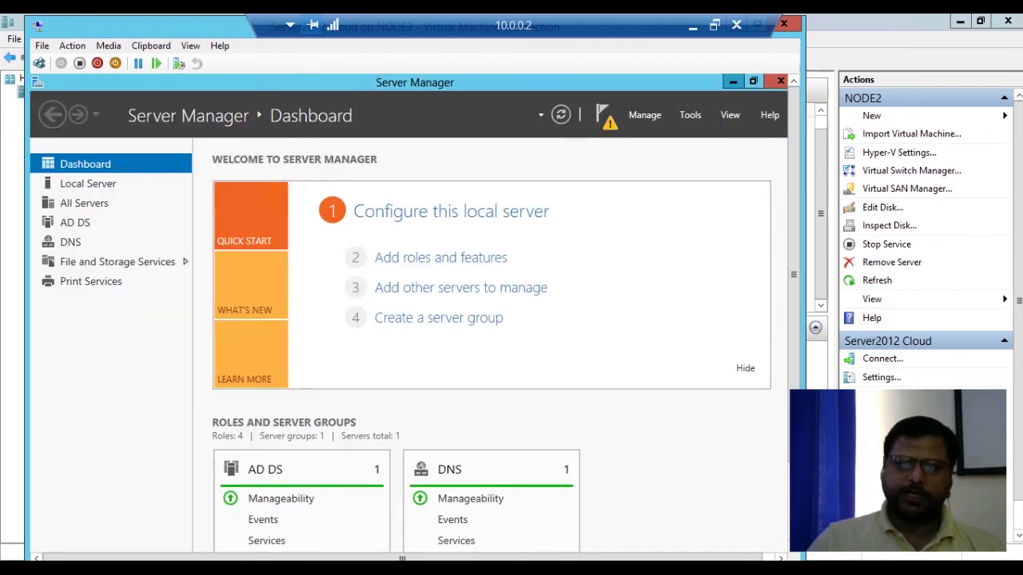
Minimize Server Manager and refresh the desktop several times.
click(733, 82)
right_click(337, 207)
click(377, 249)
right_click(247, 195)
click(271, 237)
right_click(377, 181)
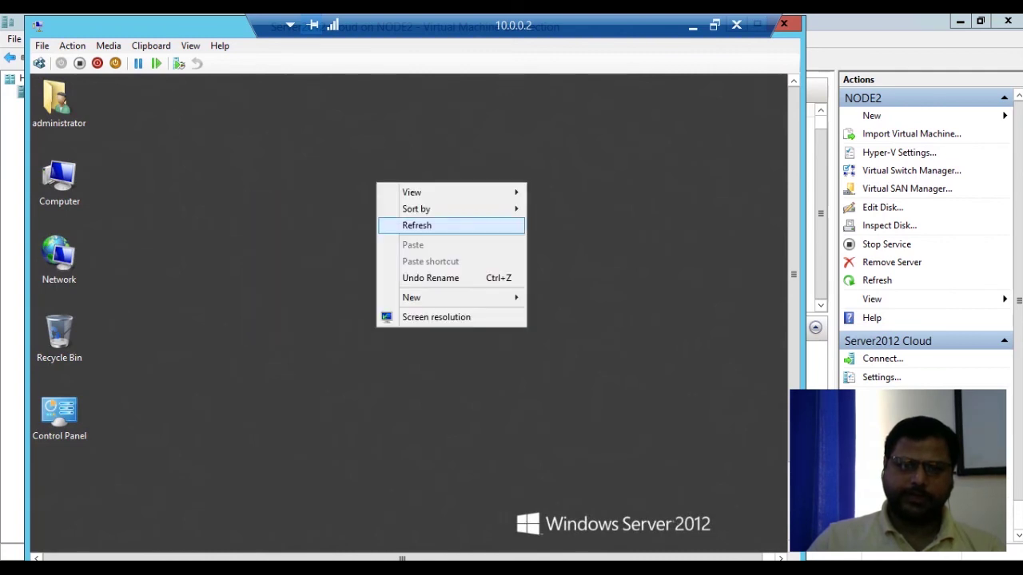
click(416, 225)
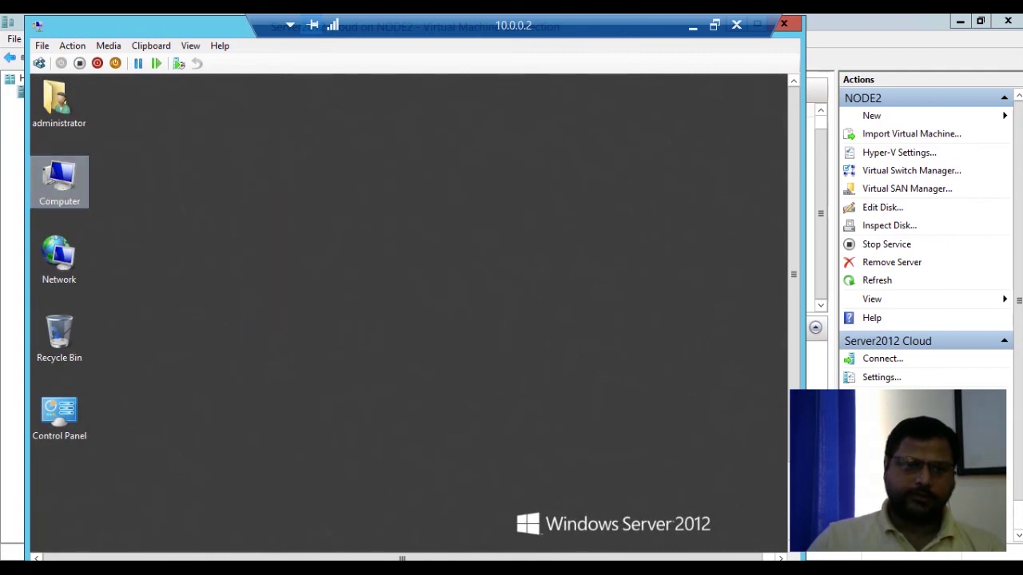
Copy the Windows system folders and paste them into C:\Filder Quota.
double_click(59, 182)
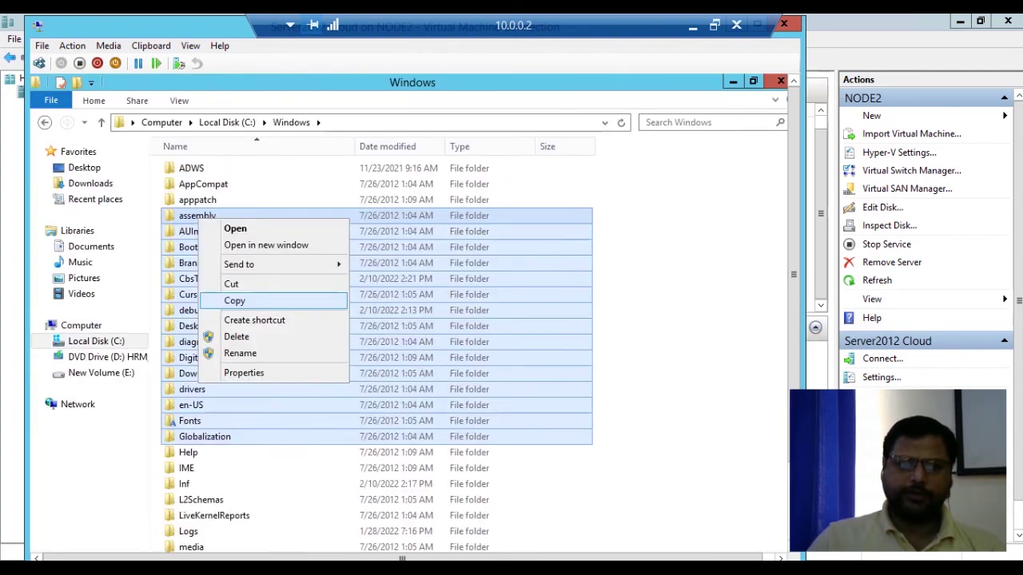
click(234, 300)
click(100, 122)
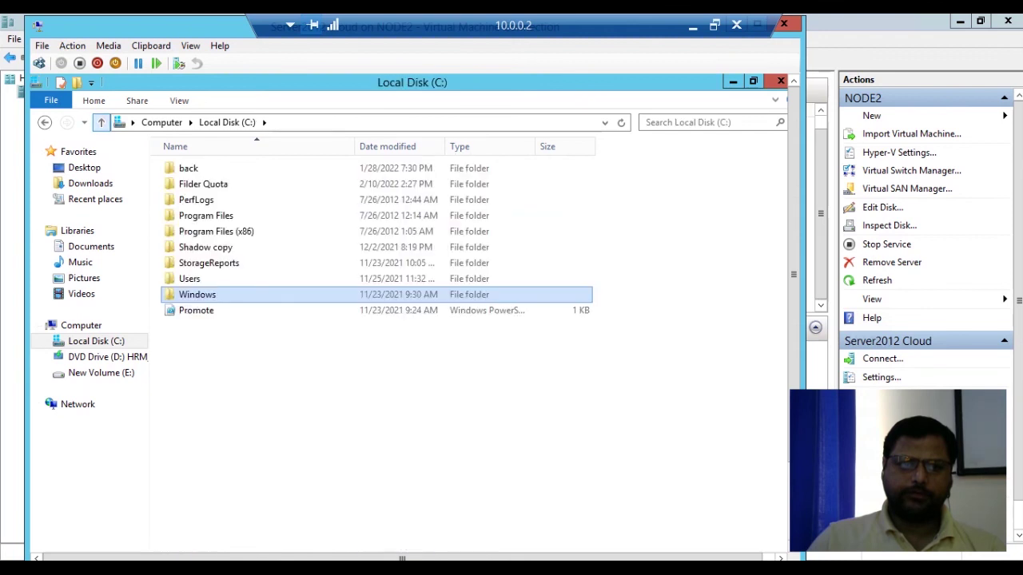
double_click(203, 184)
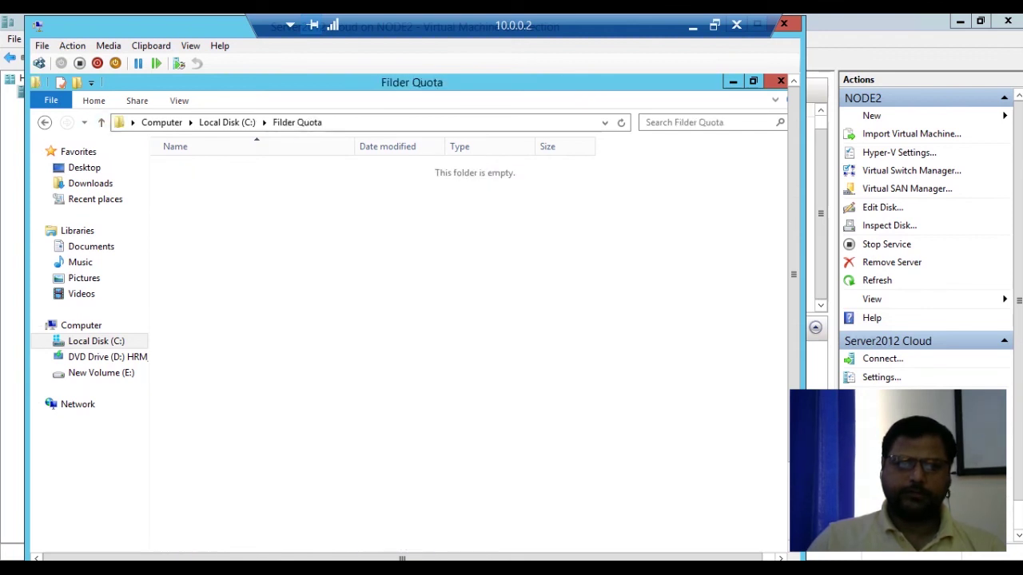
right_click(362, 235)
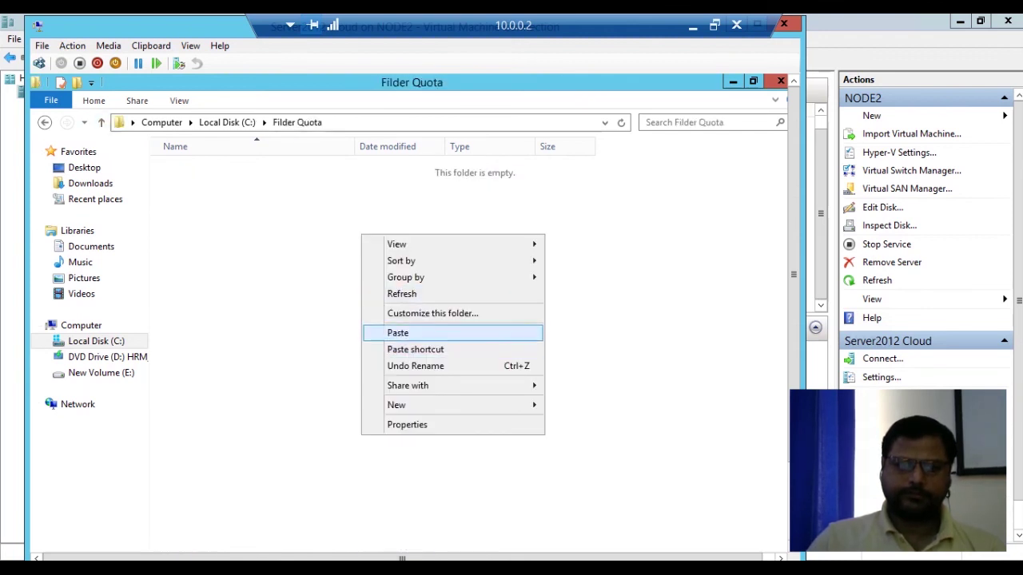
click(397, 333)
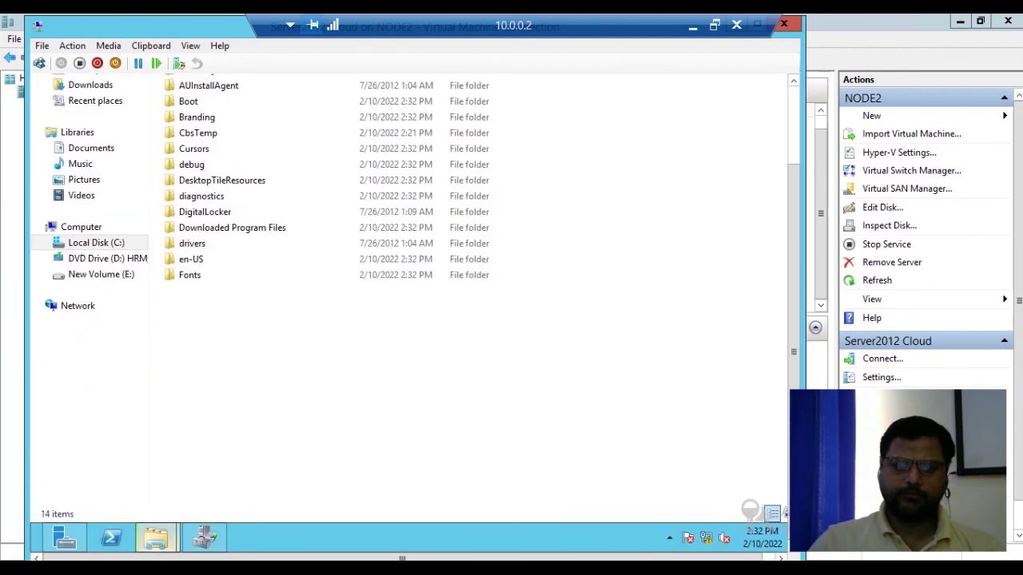
Bring up the Copy Item error showing not enough space for Fonts (11.5 GB needed).
mouse_move(156, 537)
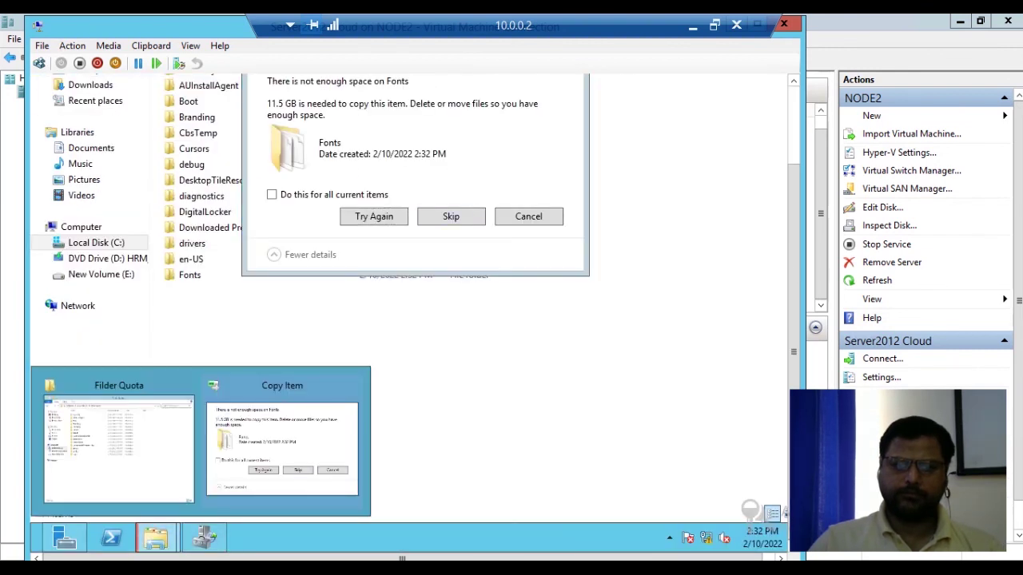
drag(794, 352, 794, 274)
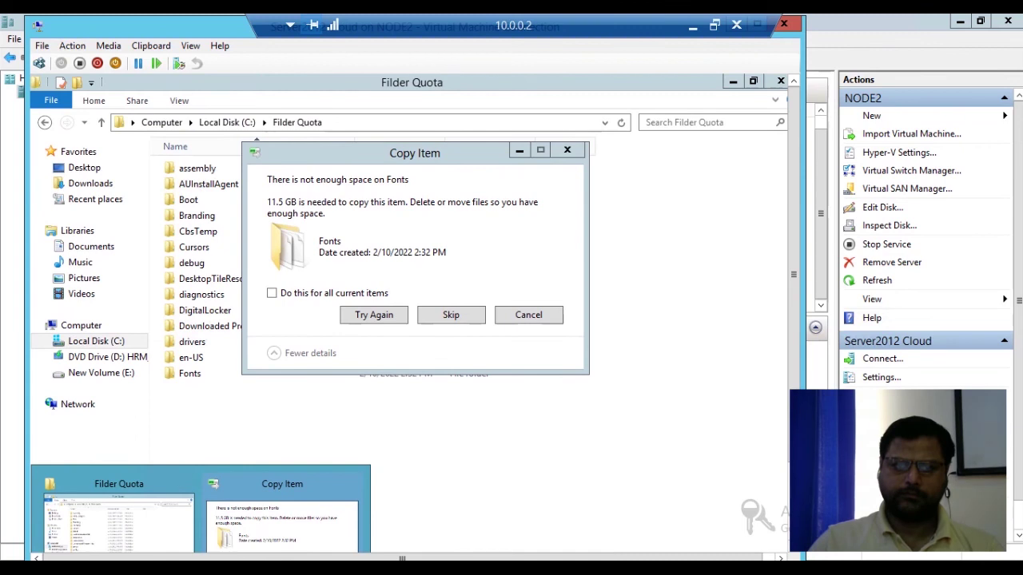
click(415, 153)
drag(415, 153, 342, 168)
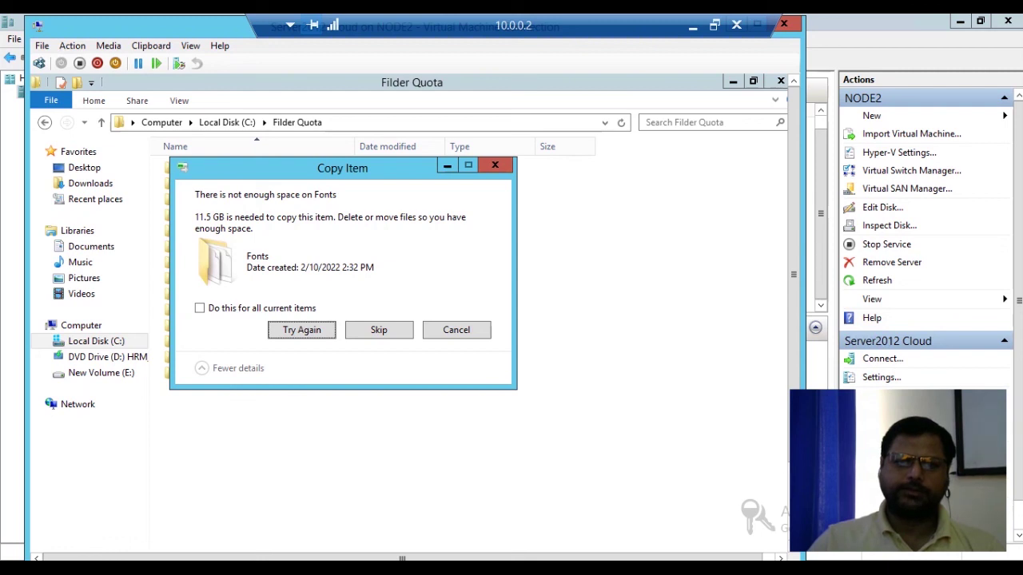
drag(356, 178, 382, 182)
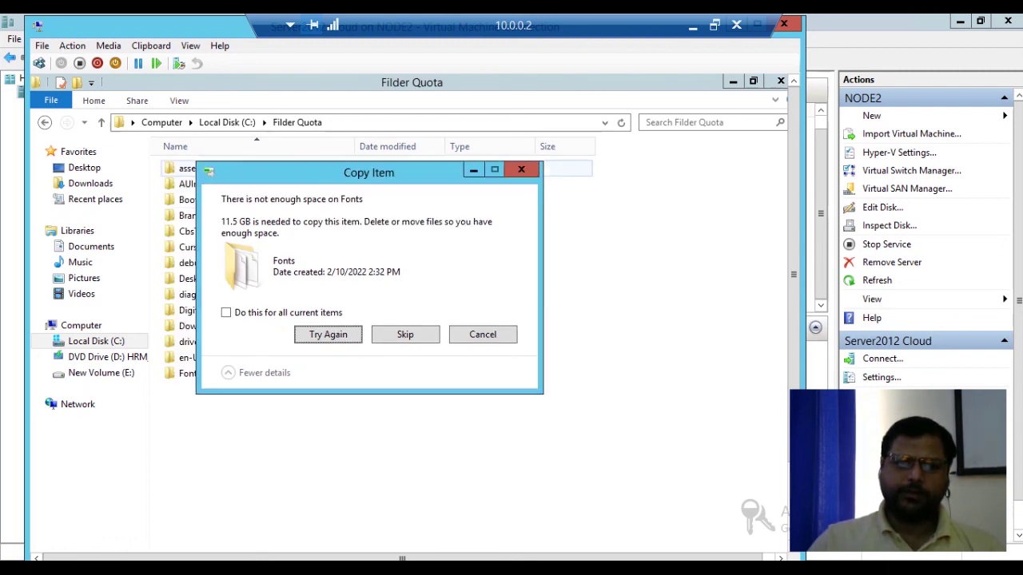